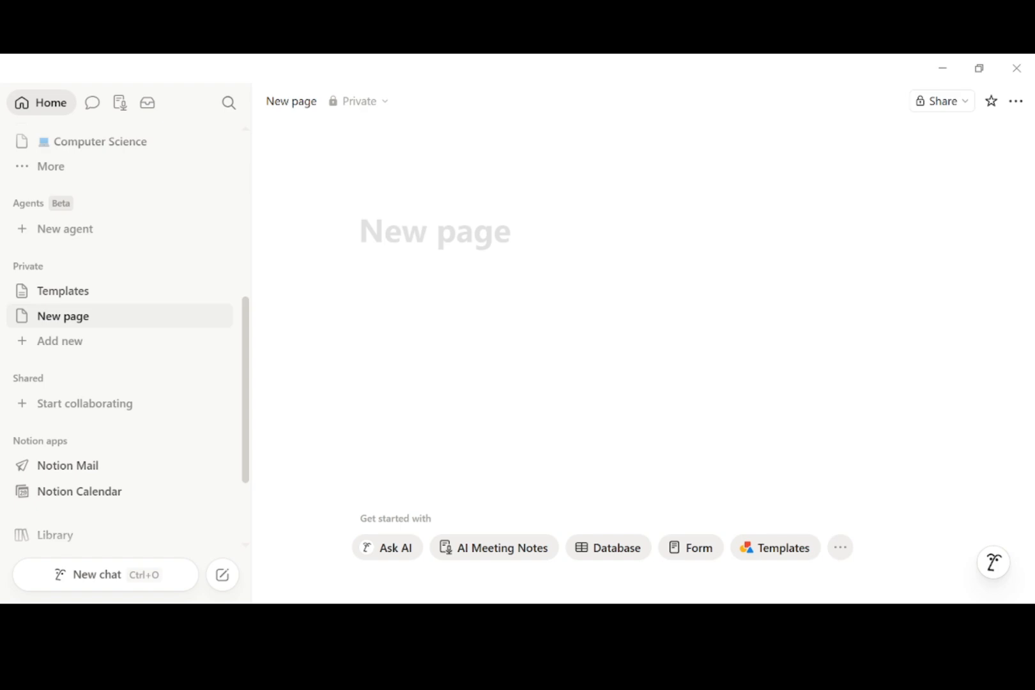
Title the new page "Second Brain"
scroll(121, 320, up, 5)
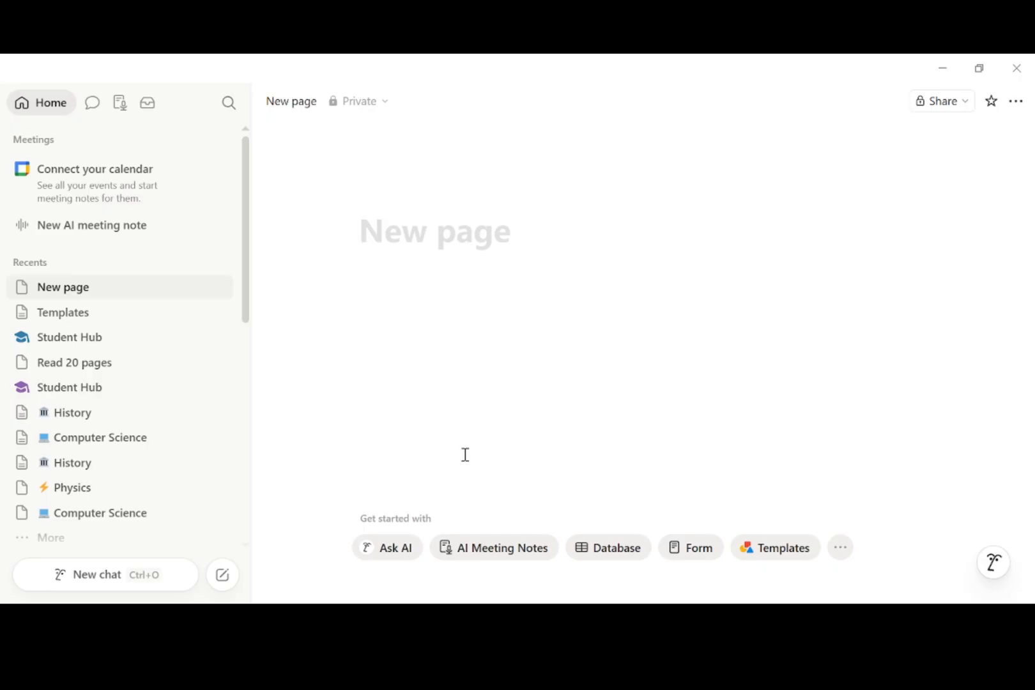
text(Second )
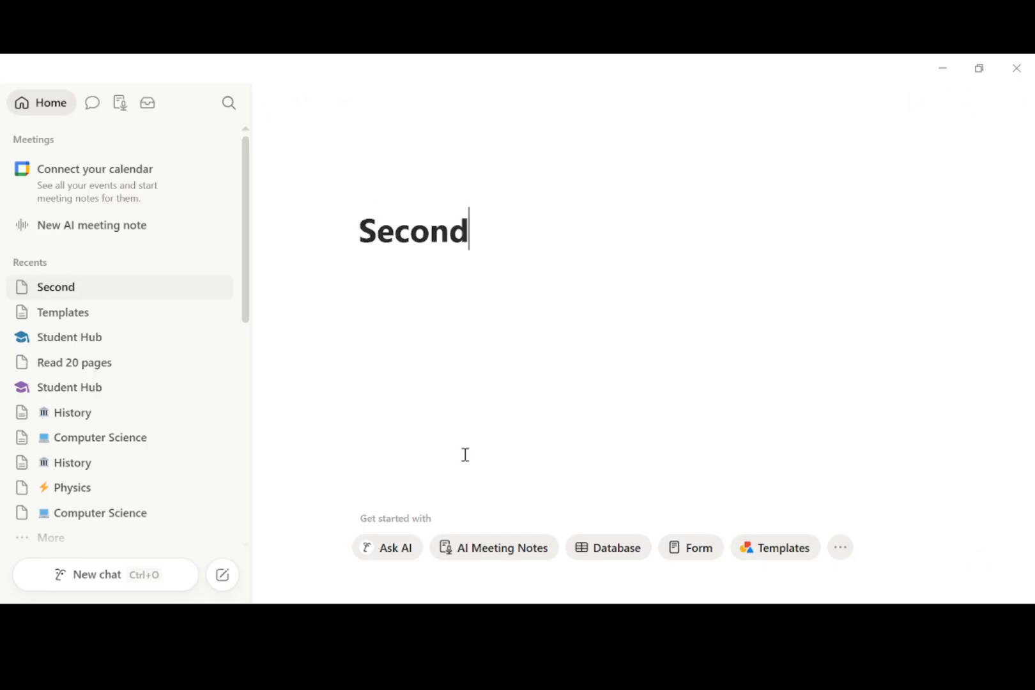
text(Br)
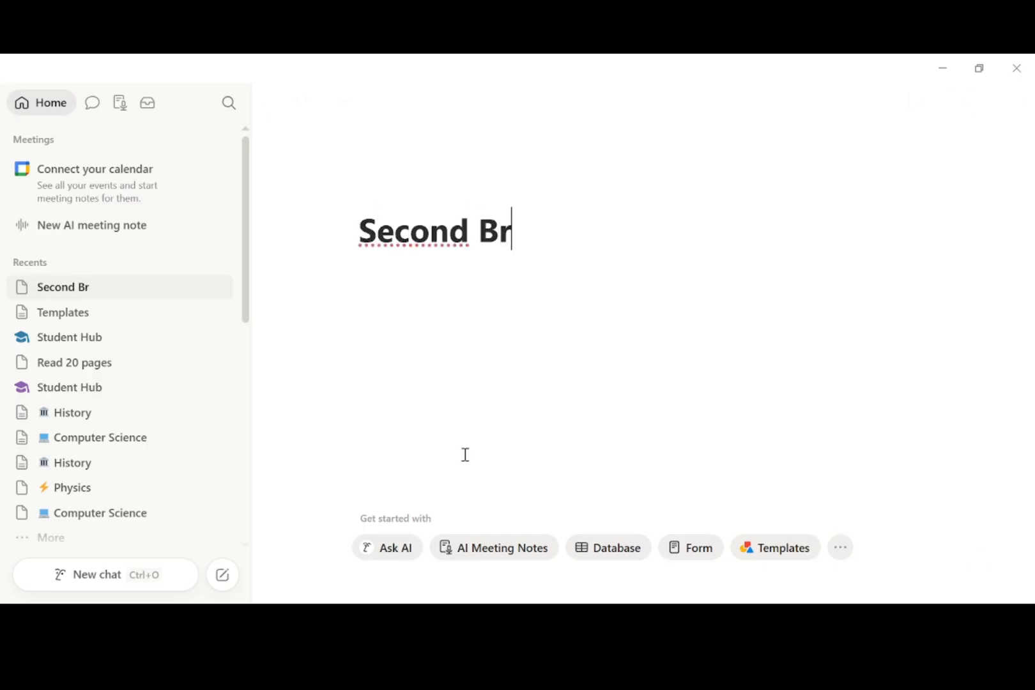
text(ain)
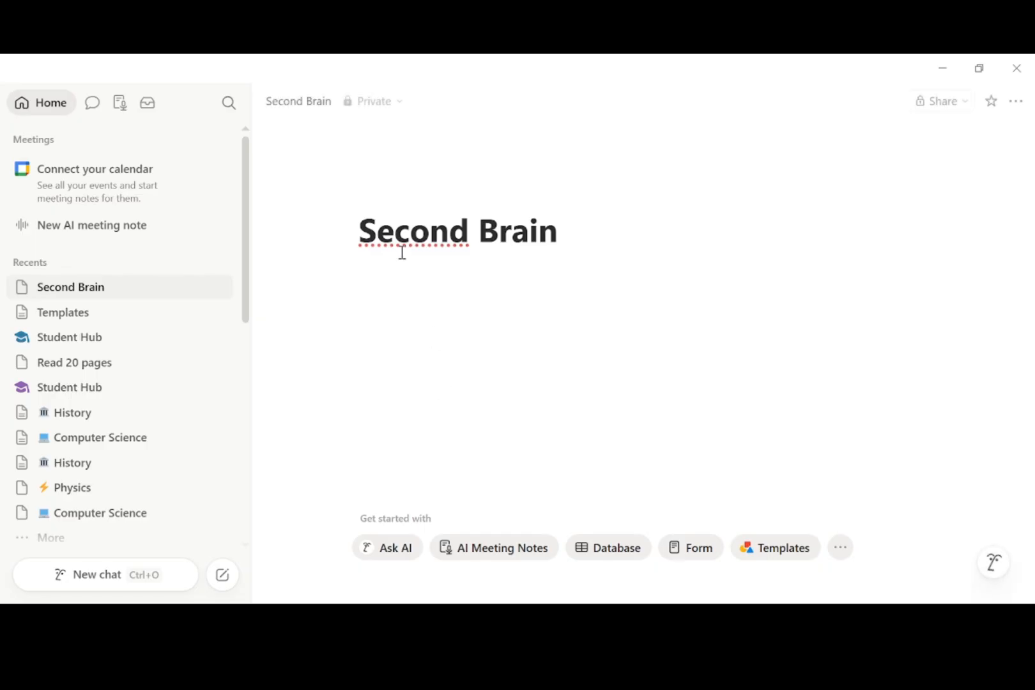
Add an icon to the Second Brain page and set it to the brain emoji
click(395, 203)
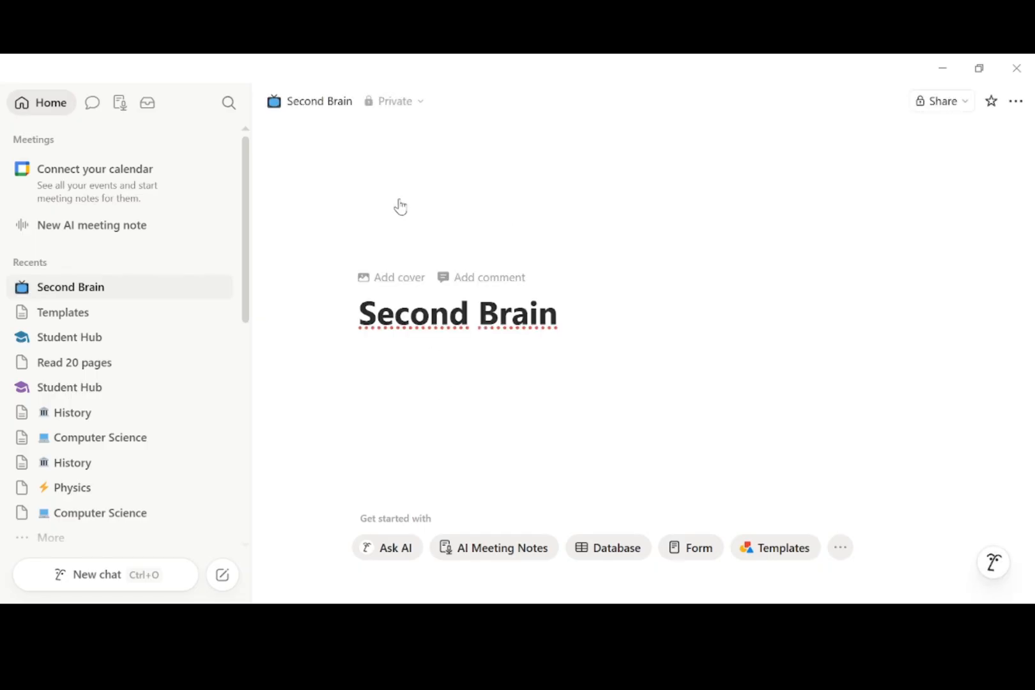
click(399, 205)
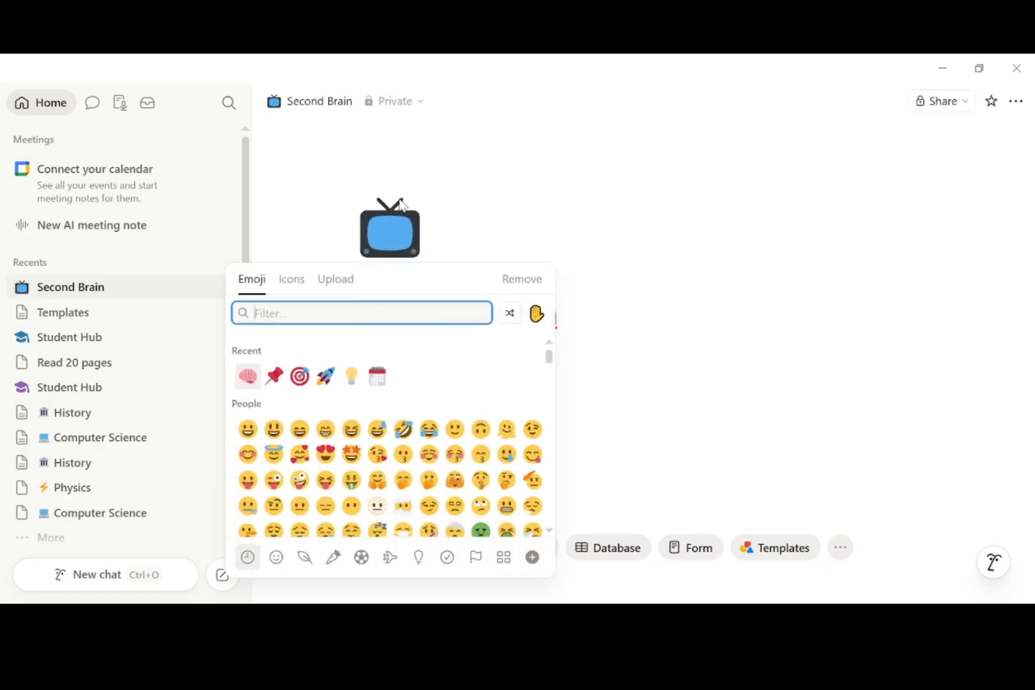
click(247, 376)
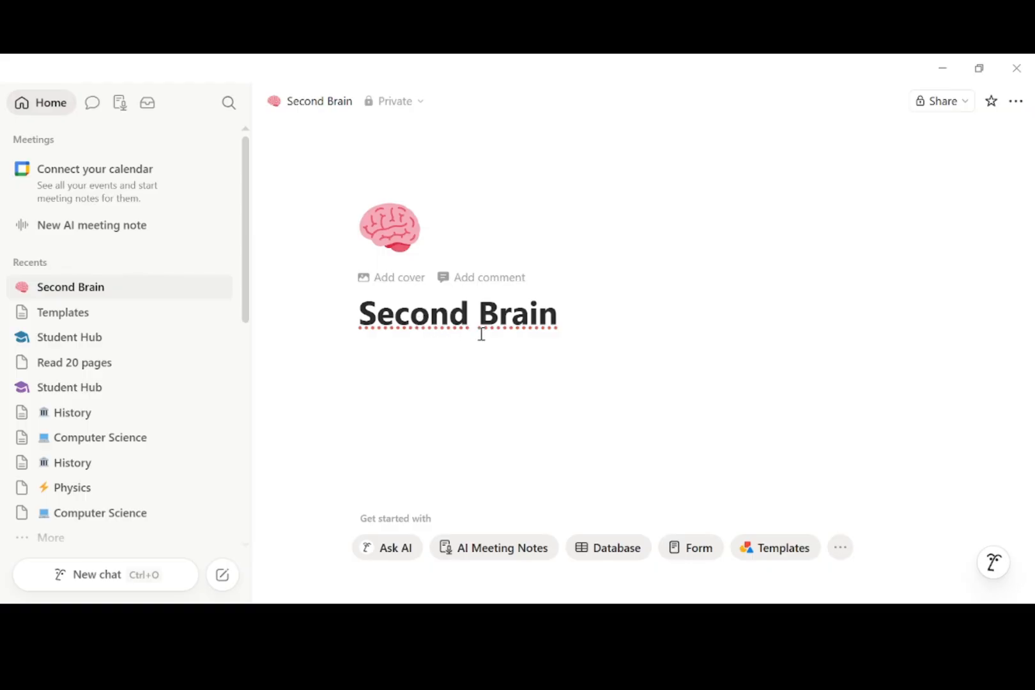
Insert a callout below the page title with the text "capture, organize, find anything"
click(586, 320)
key(Return)
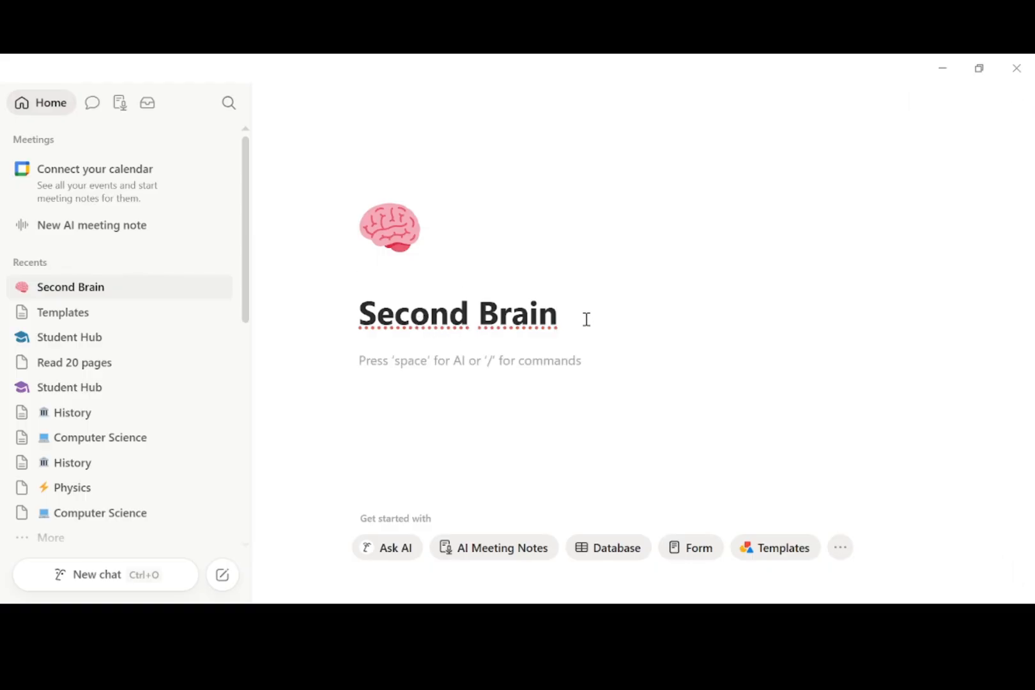
text(/)
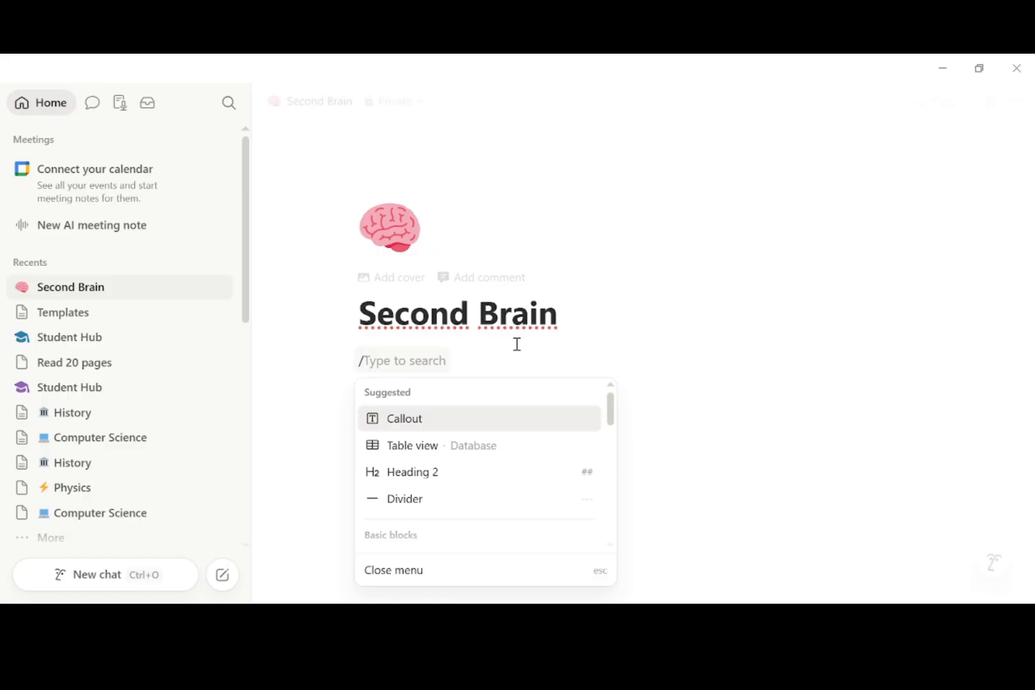
click(422, 420)
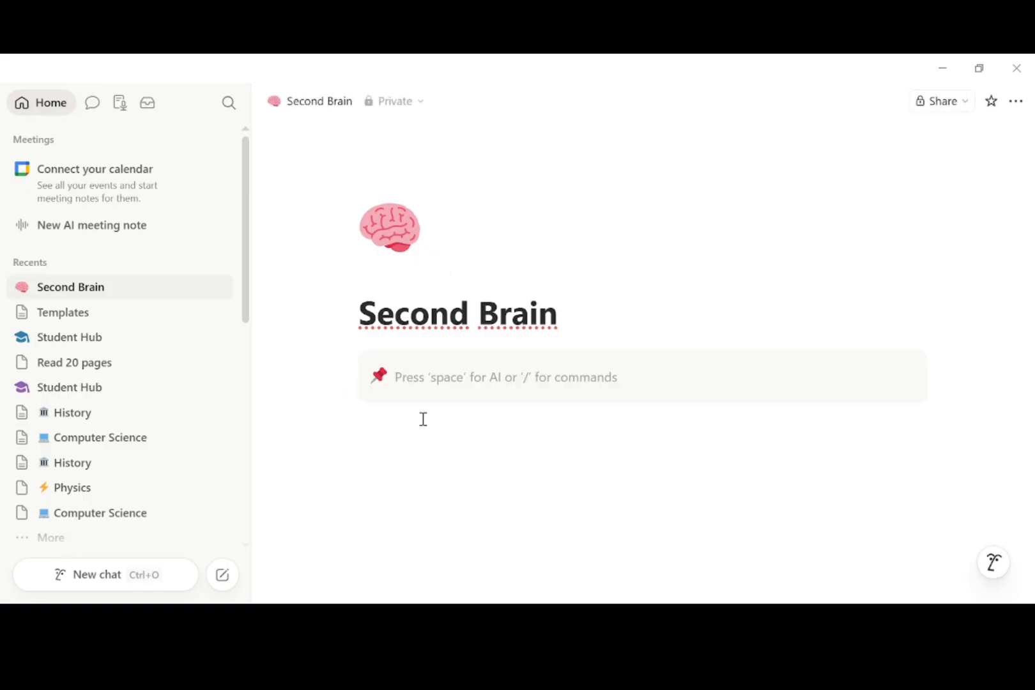
text(capture, organize, find anything)
Insert a divider below the callout
click(392, 430)
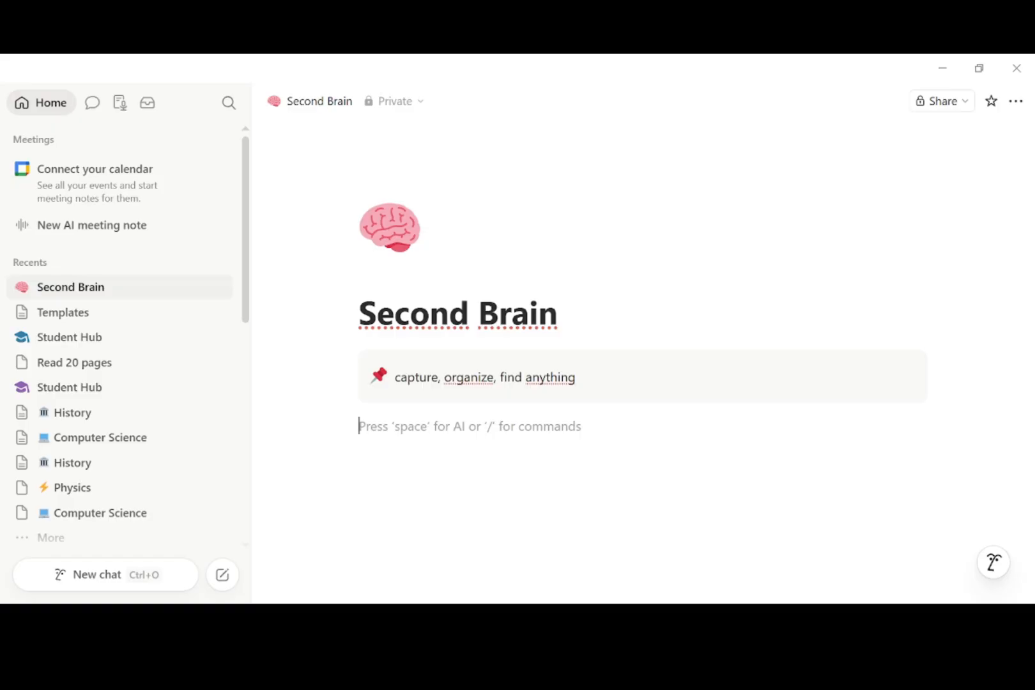
text(/)
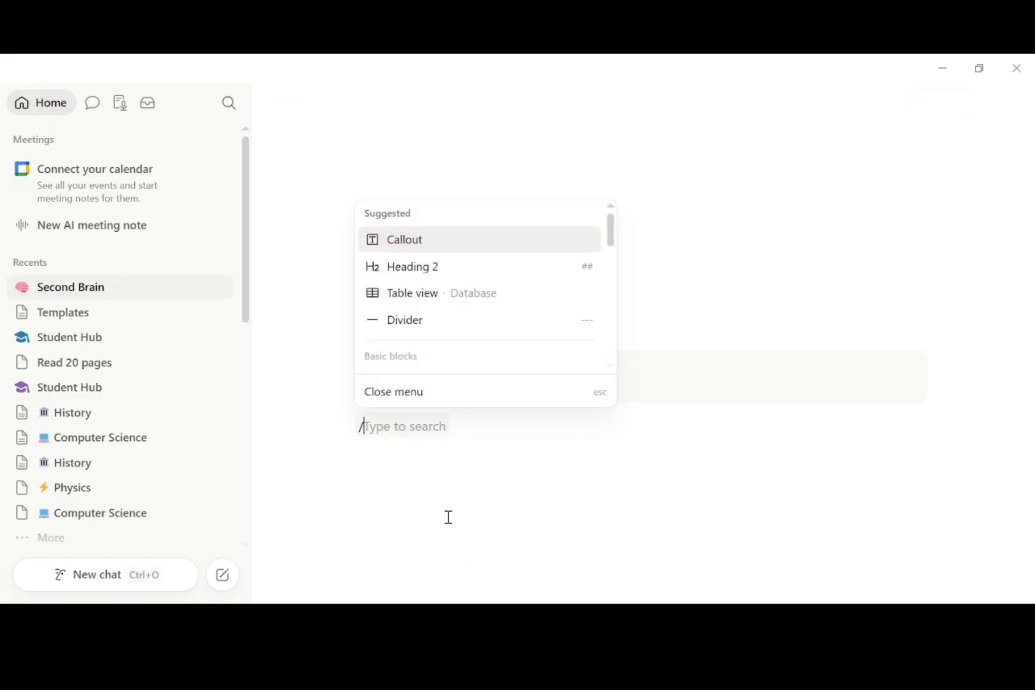
text(div)
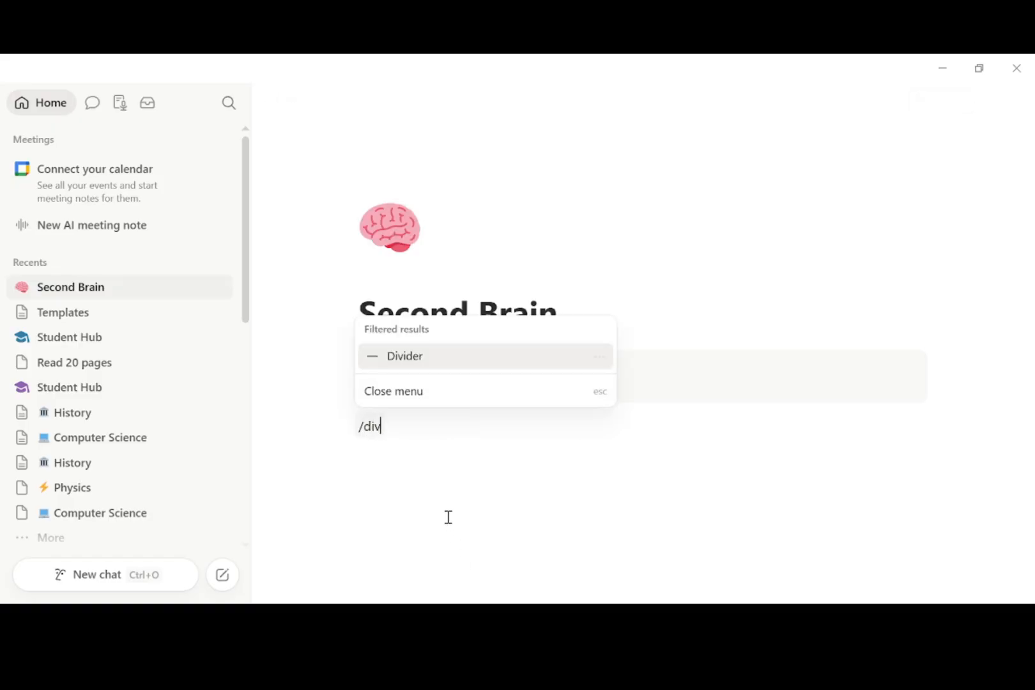
key(BackSpace)
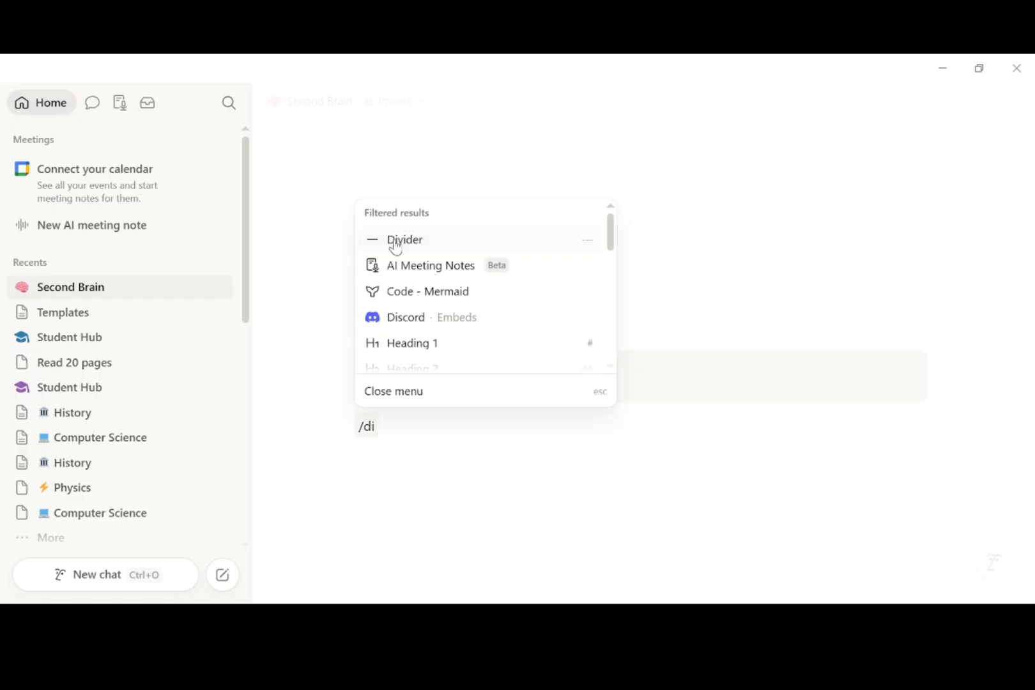
click(419, 242)
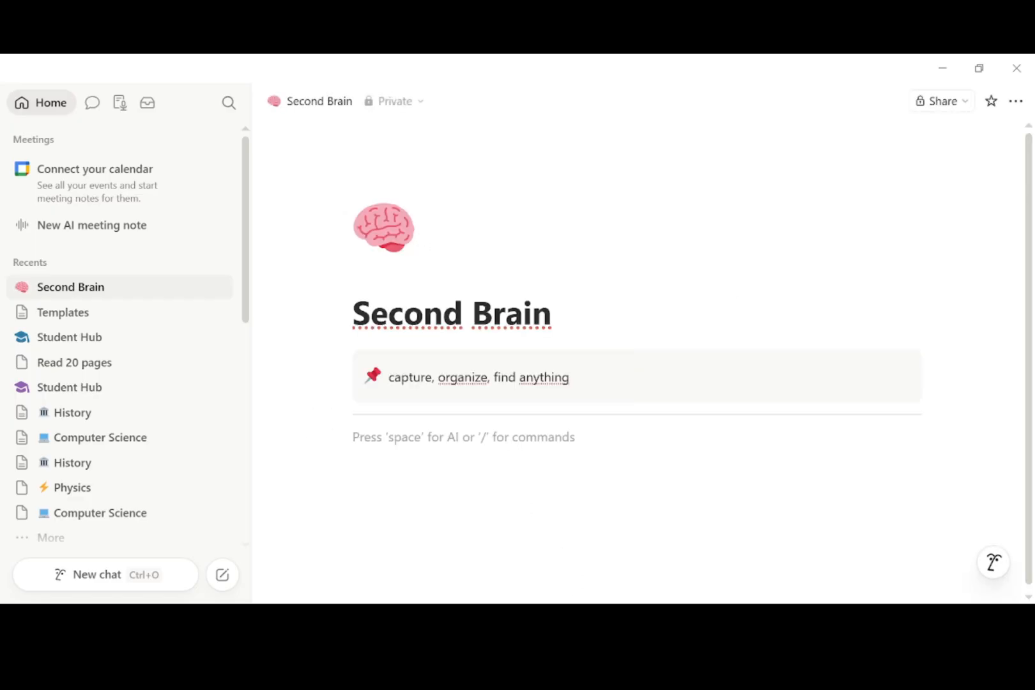
Add a Heading 2 reading "Inbox" below the divider, leaving an empty text line under it
text(## )
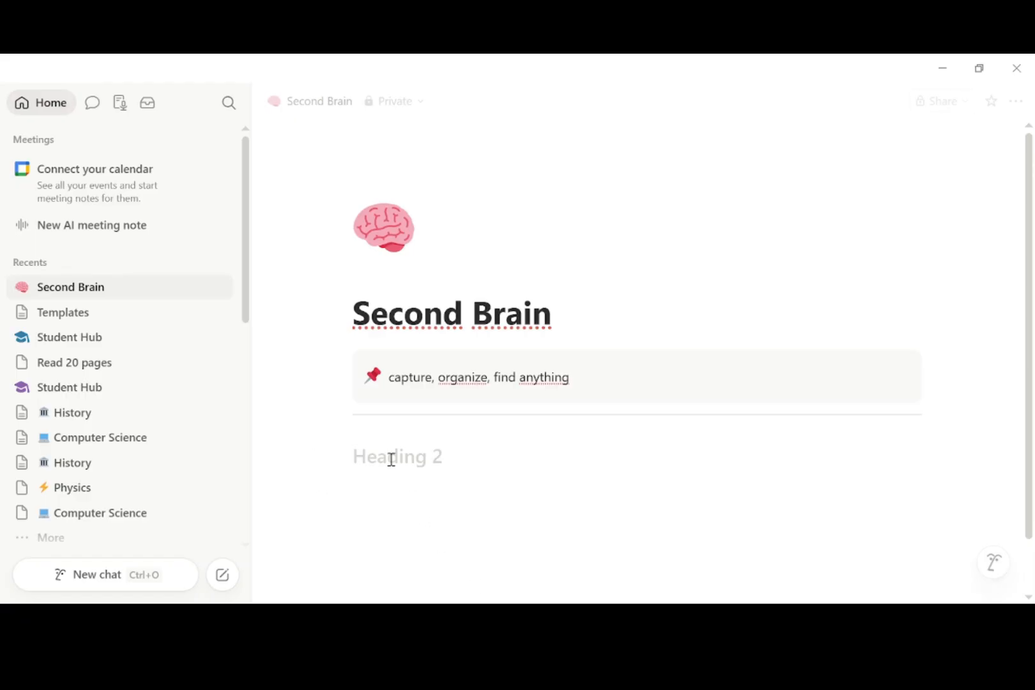
text(/)
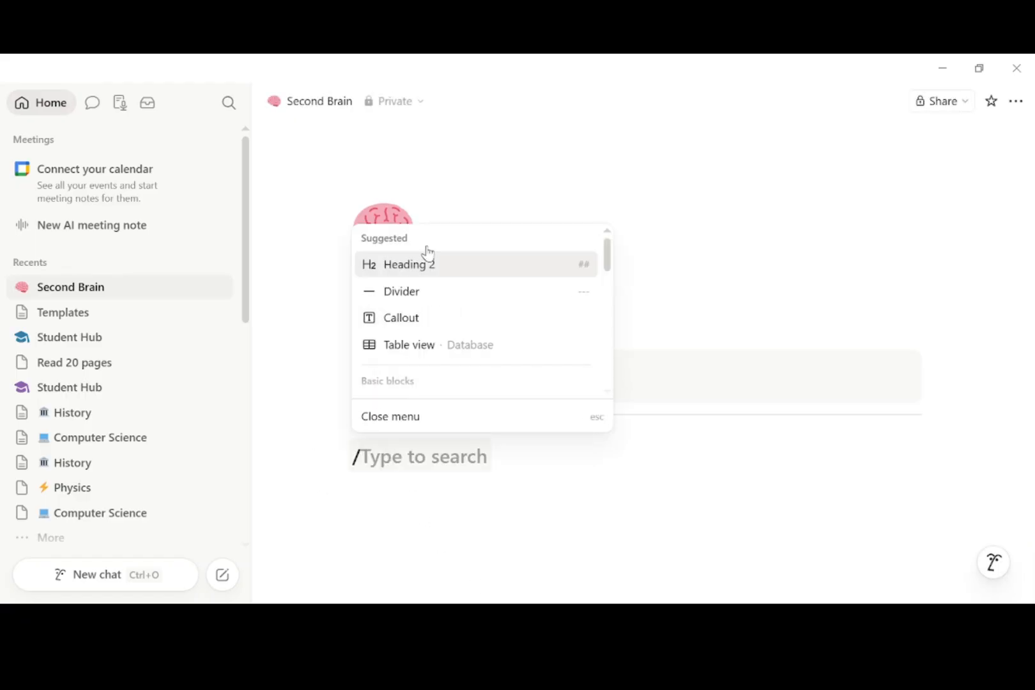
click(425, 267)
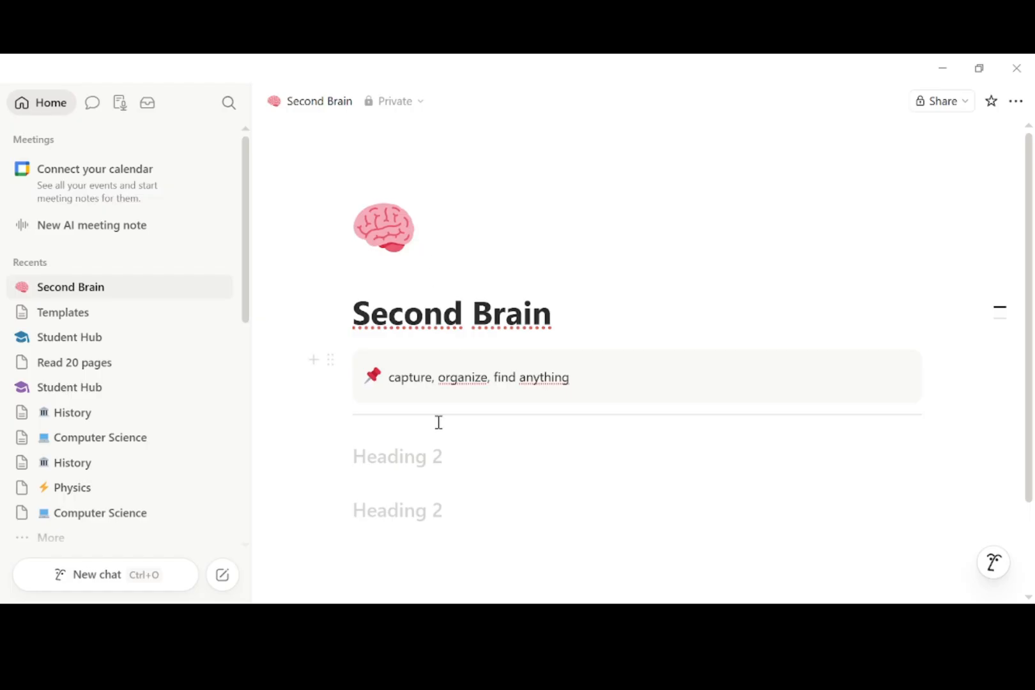
text(I)
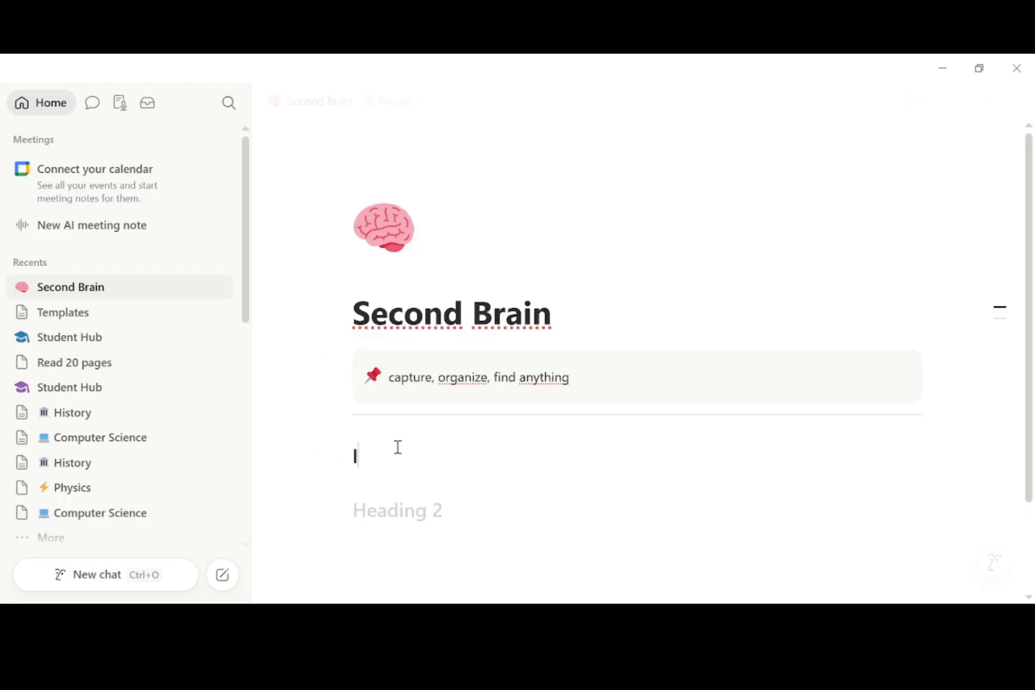
text(nbox)
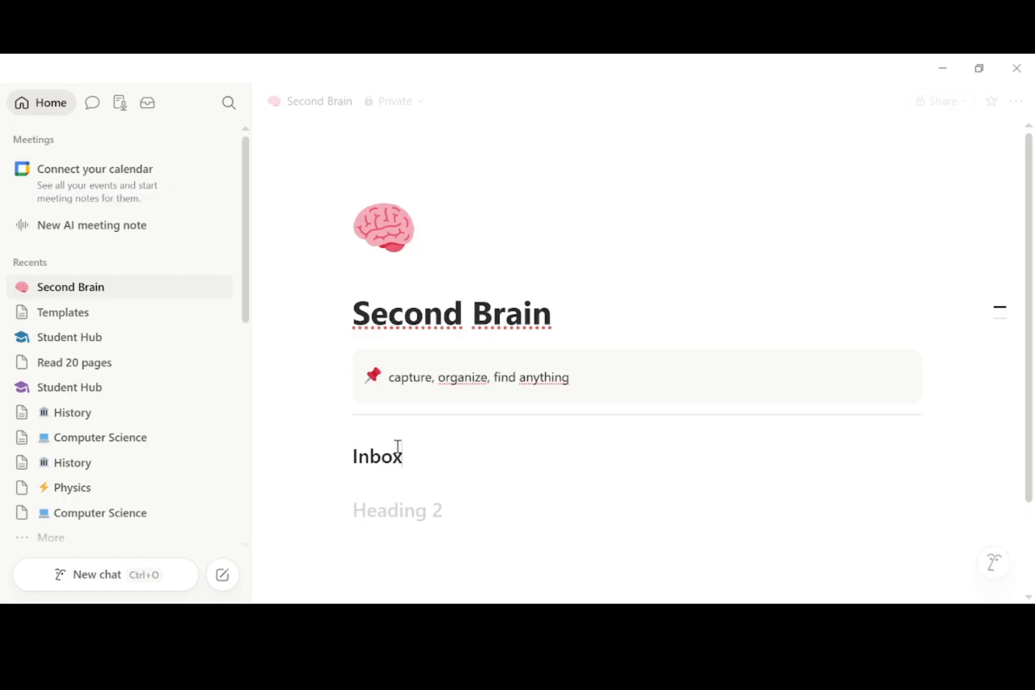
key(Return)
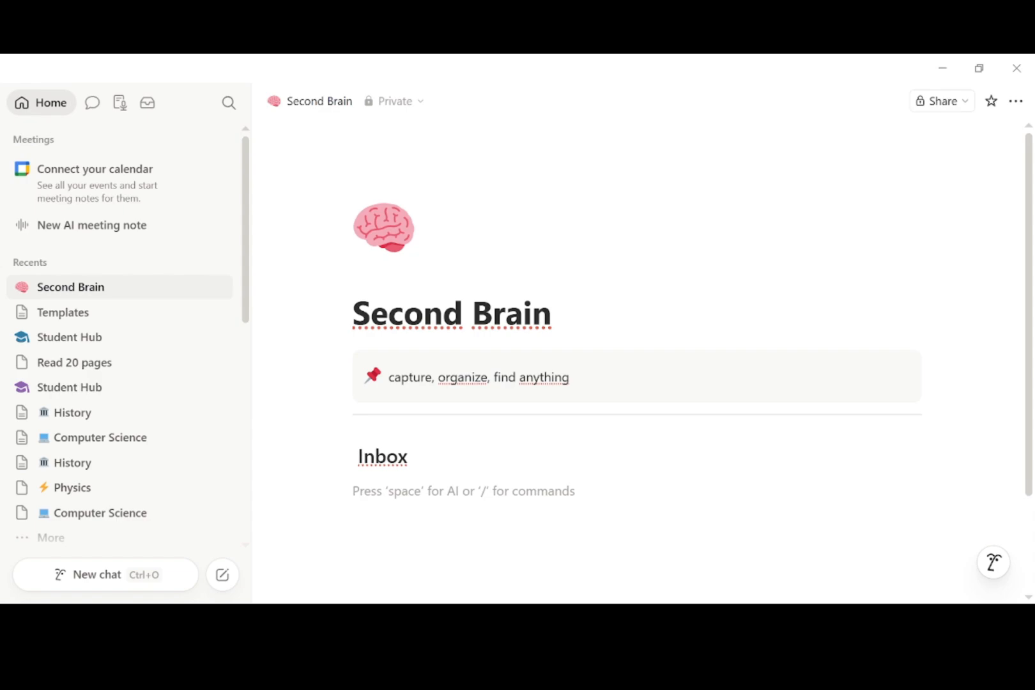
Insert a table view database under the Inbox heading and add a Select property to it
text(/)
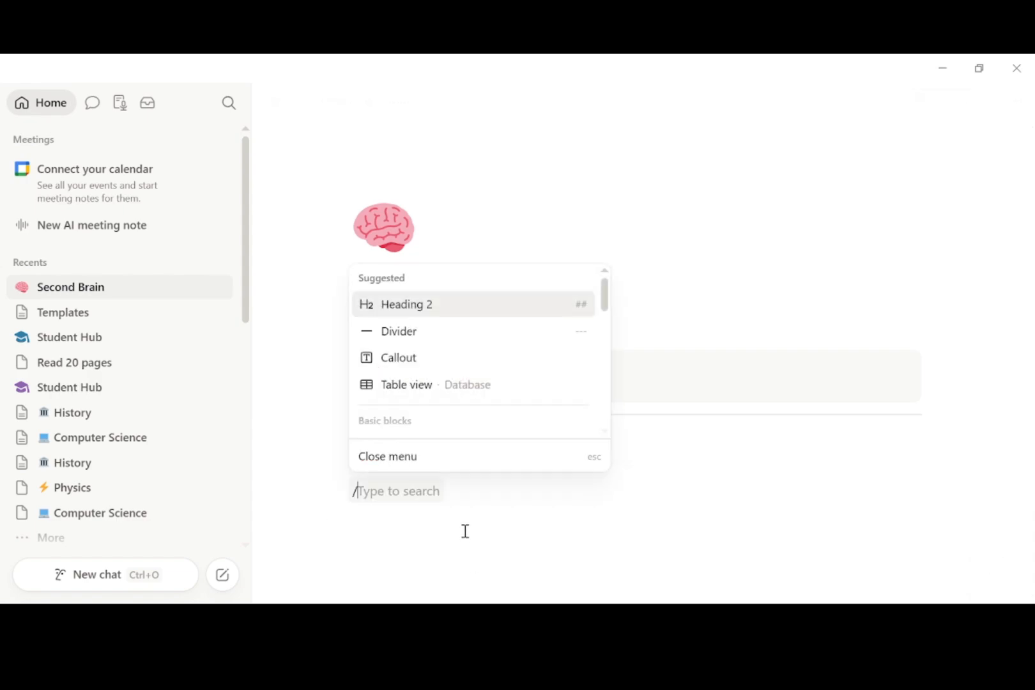
click(416, 388)
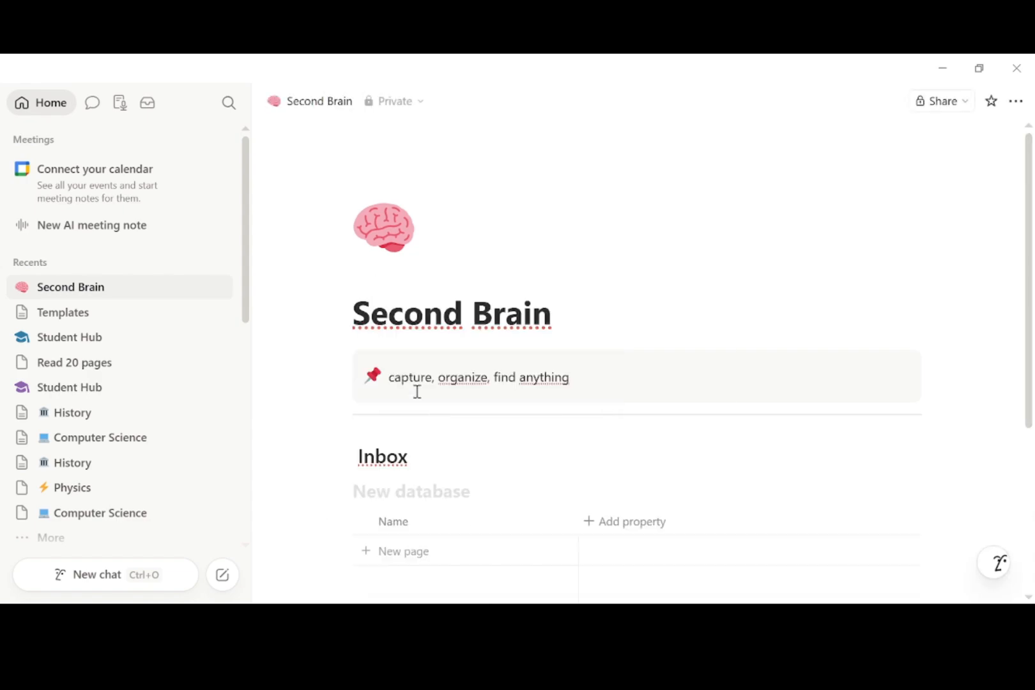
click(627, 529)
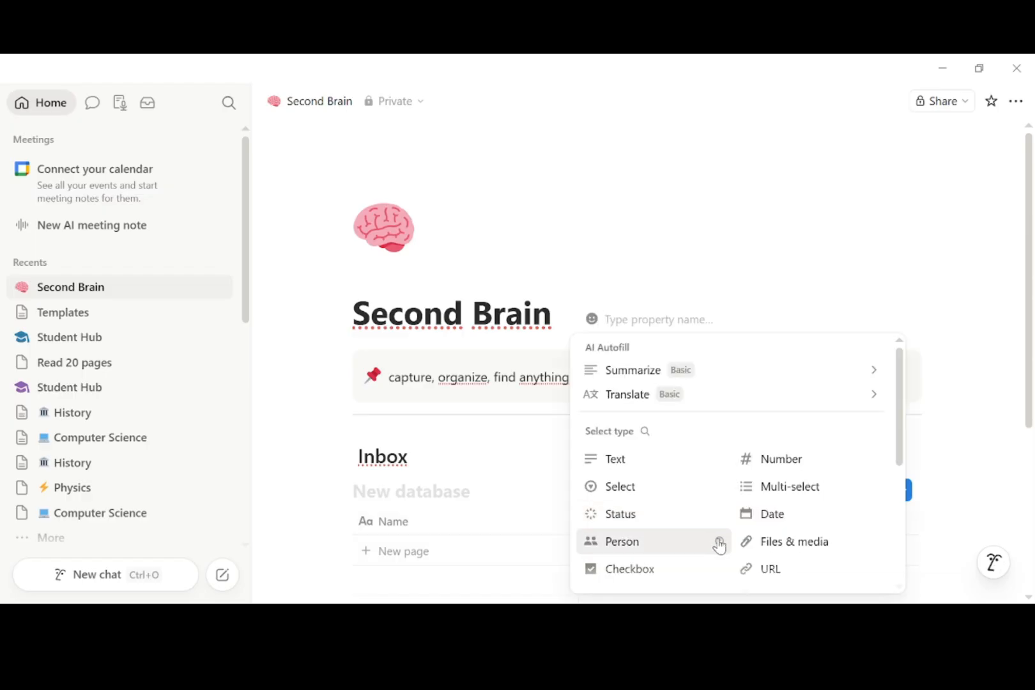
click(631, 486)
Rename the Inbox database's select property to "Type"
click(630, 528)
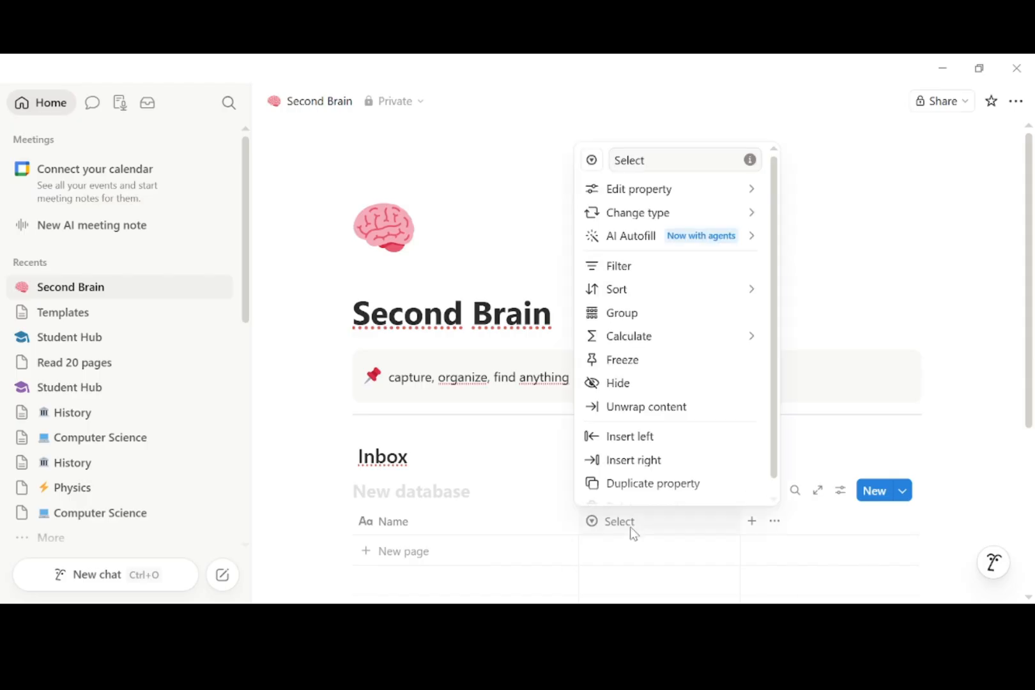
double_click(644, 161)
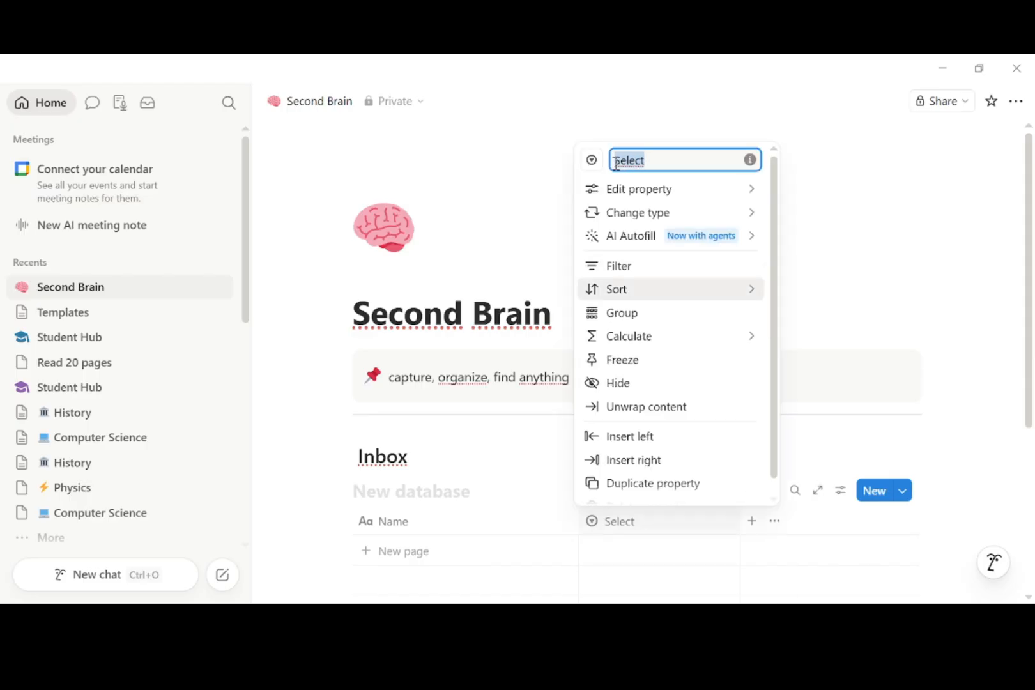
key(BackSpace)
text(Tyo)
text(pe)
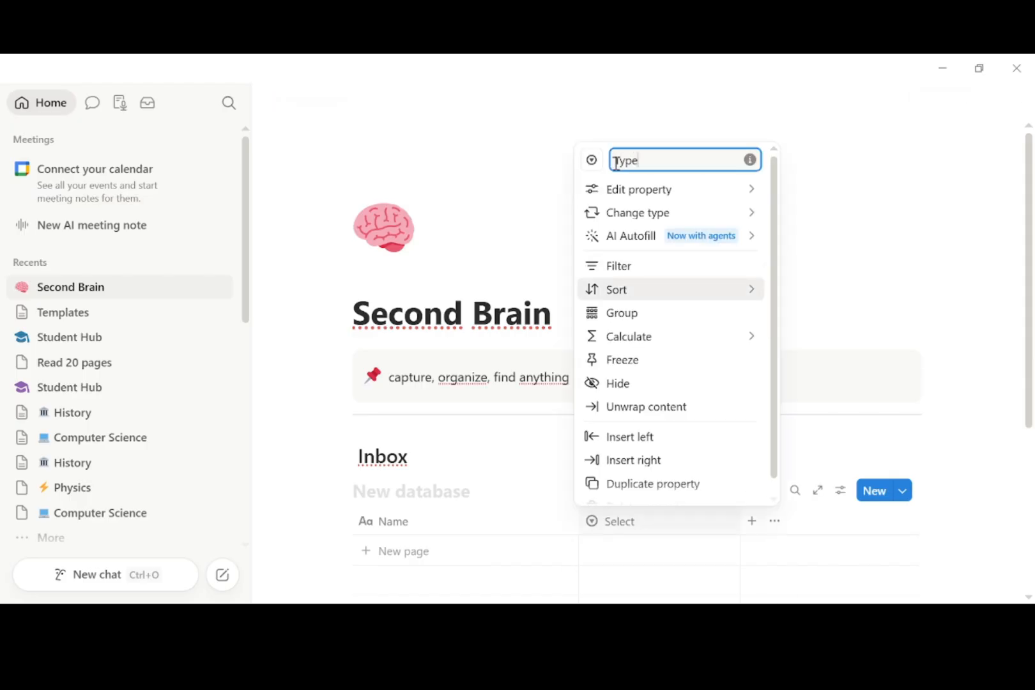
click(673, 566)
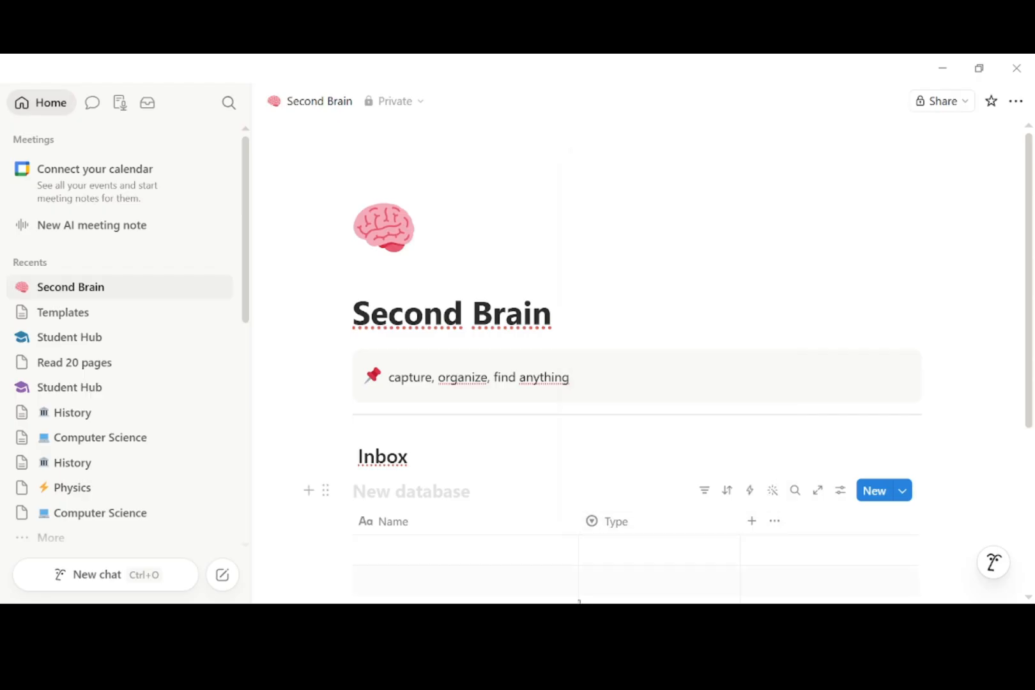
Add the options Idea, Note, Link, Quote and Task to the Type property
scroll(673, 566, down, 3)
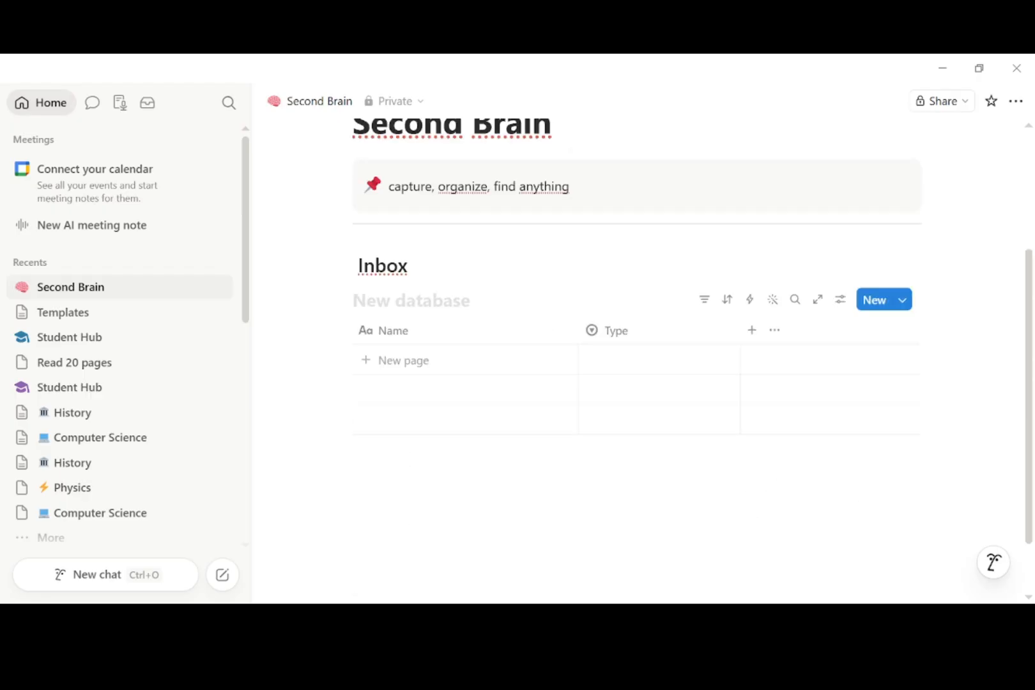
click(698, 333)
mouse_move(738, 292)
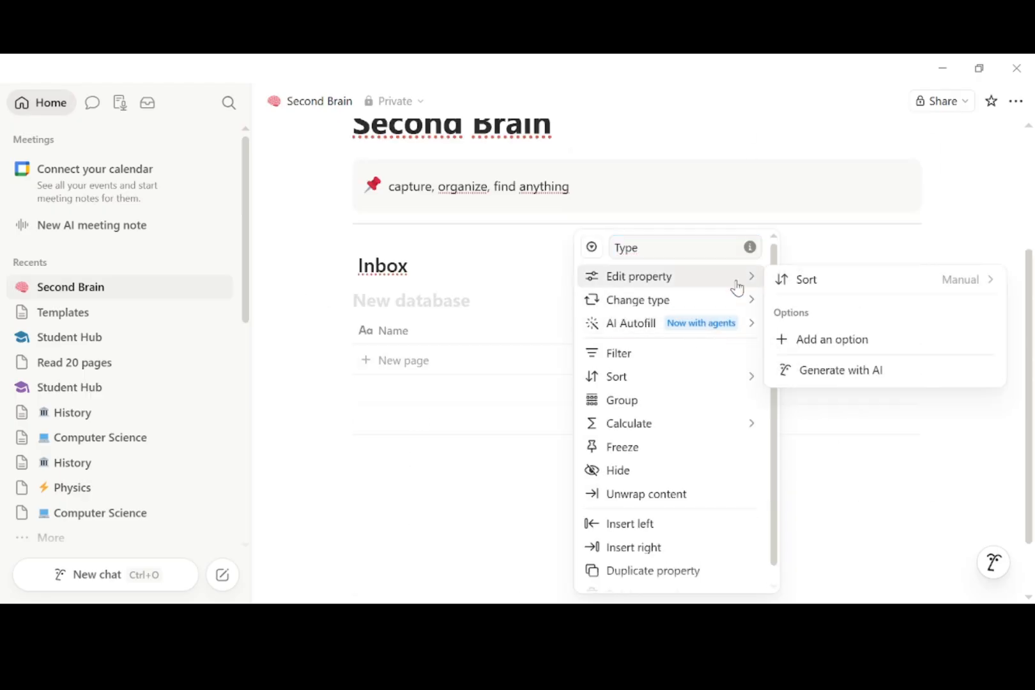
click(834, 334)
text(Idea)
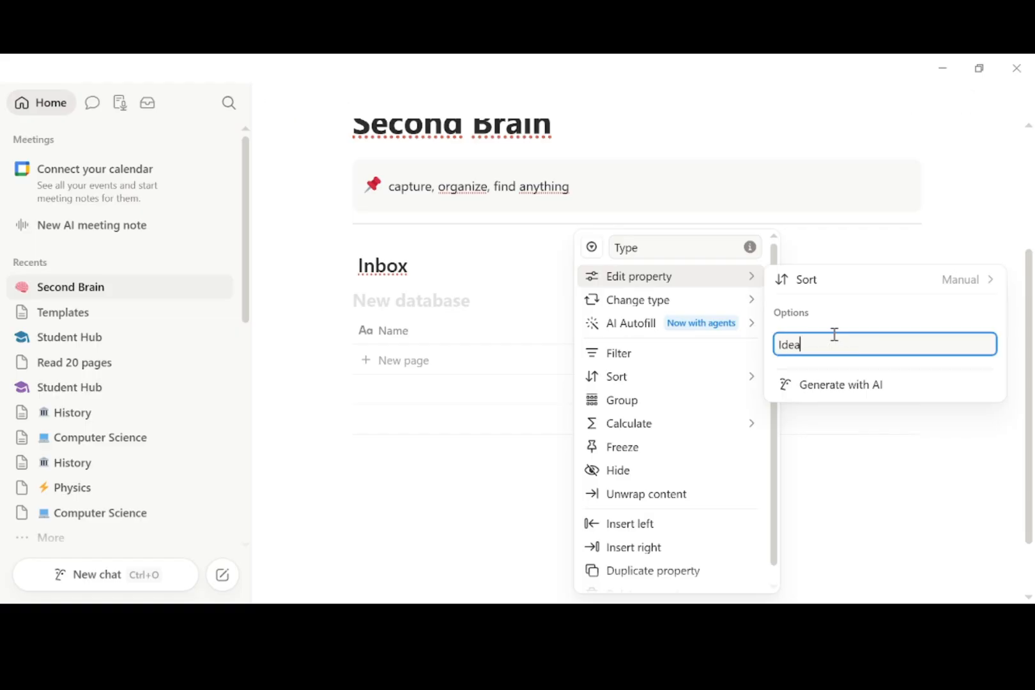
key(Return)
text(B)
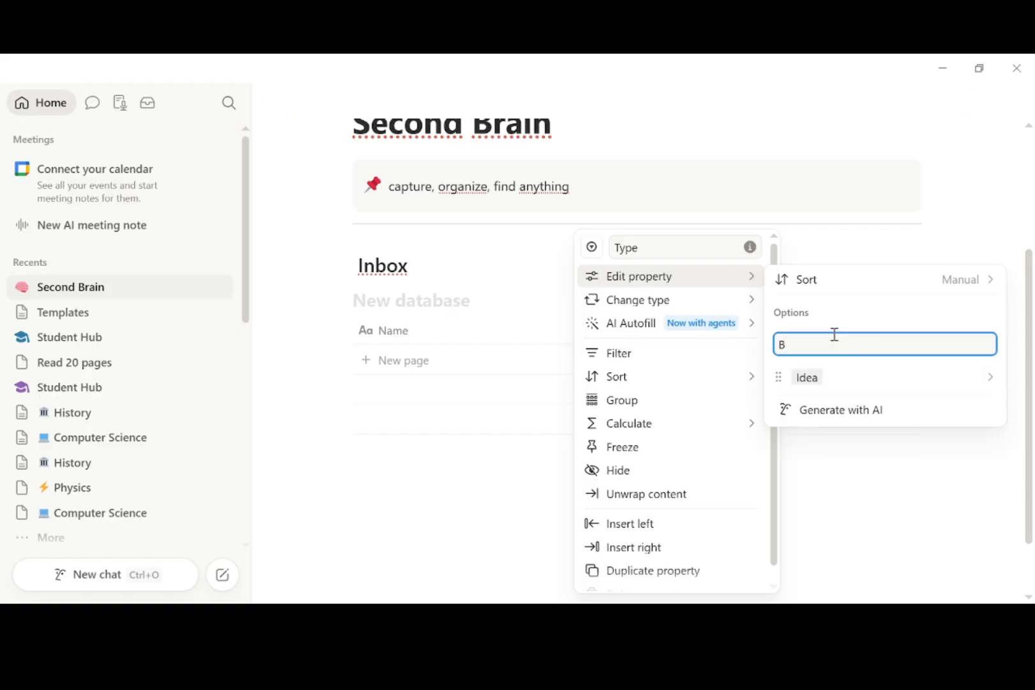
key(BackSpace)
text(Note)
key(Return)
text(Link)
key(Return)
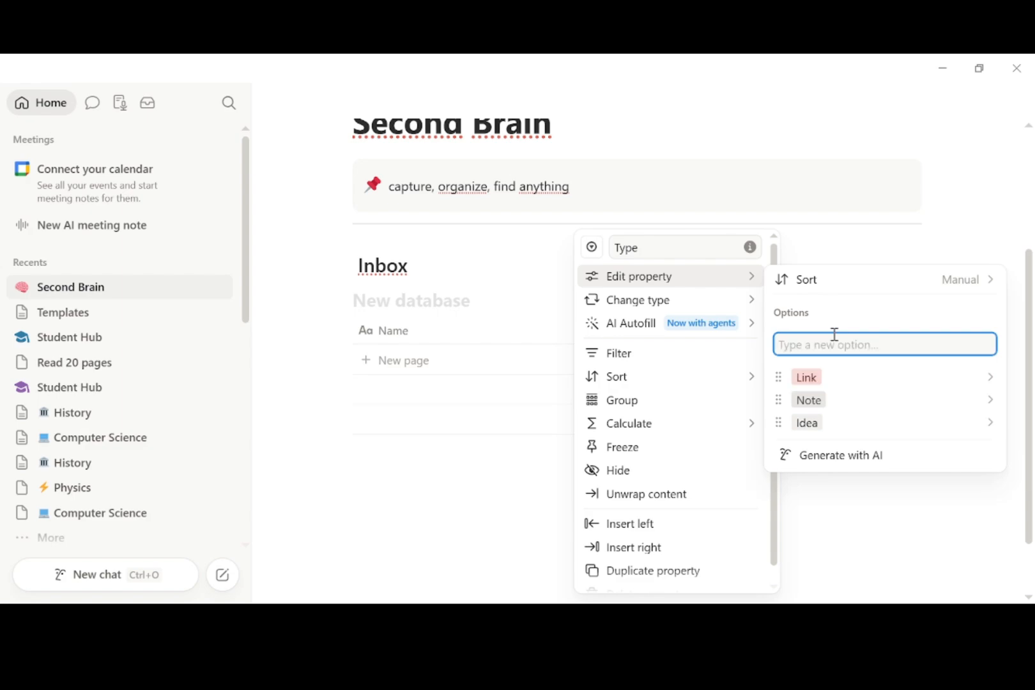
text(Quote)
key(Return)
text(Task)
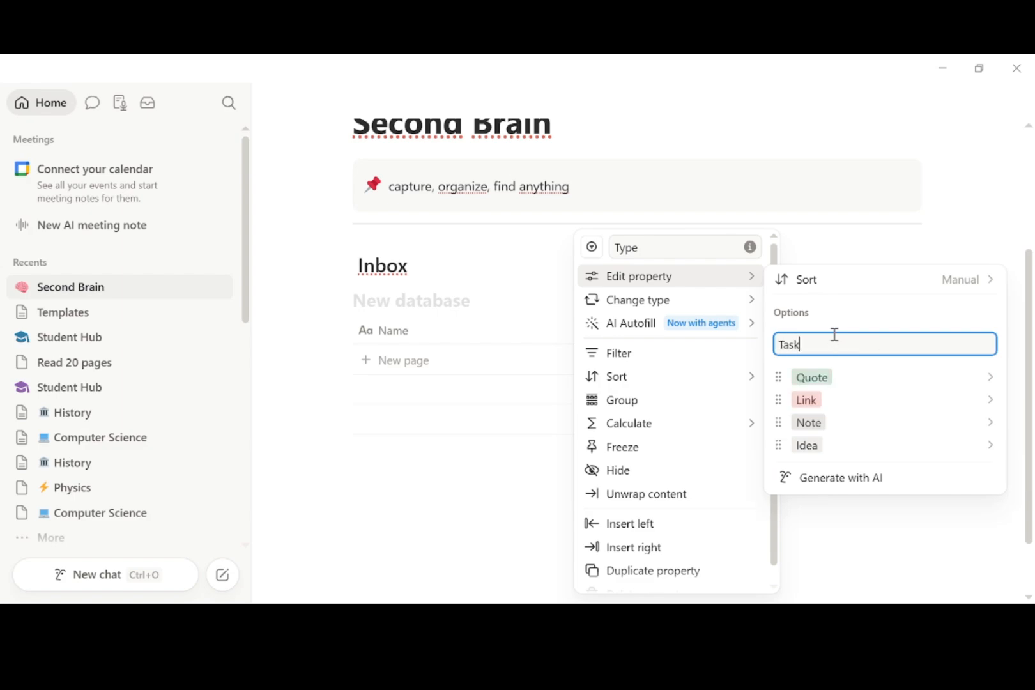
key(Return)
click(524, 437)
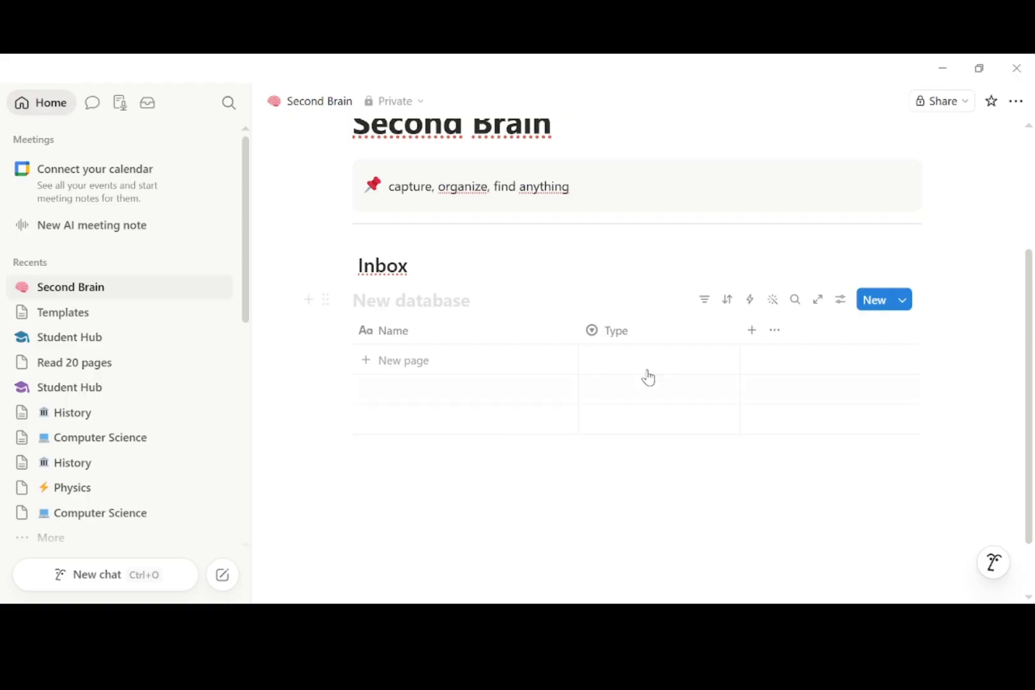
Add an Inbox entry named "App idea: habit tracker for couples" and set its Type to Idea
click(682, 338)
click(533, 418)
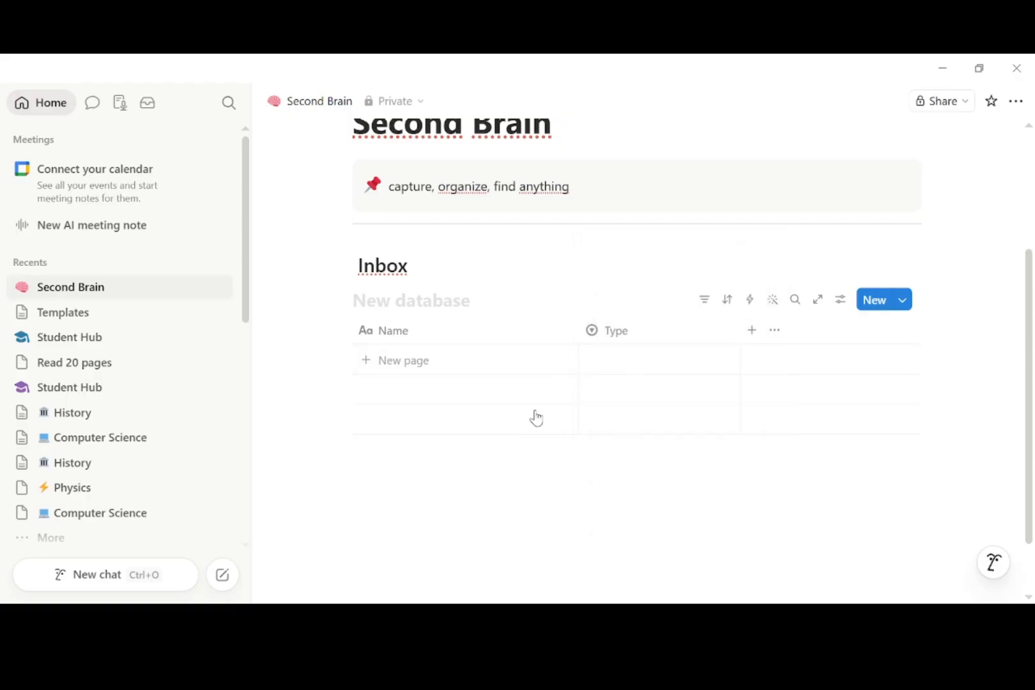
click(641, 363)
key(Escape)
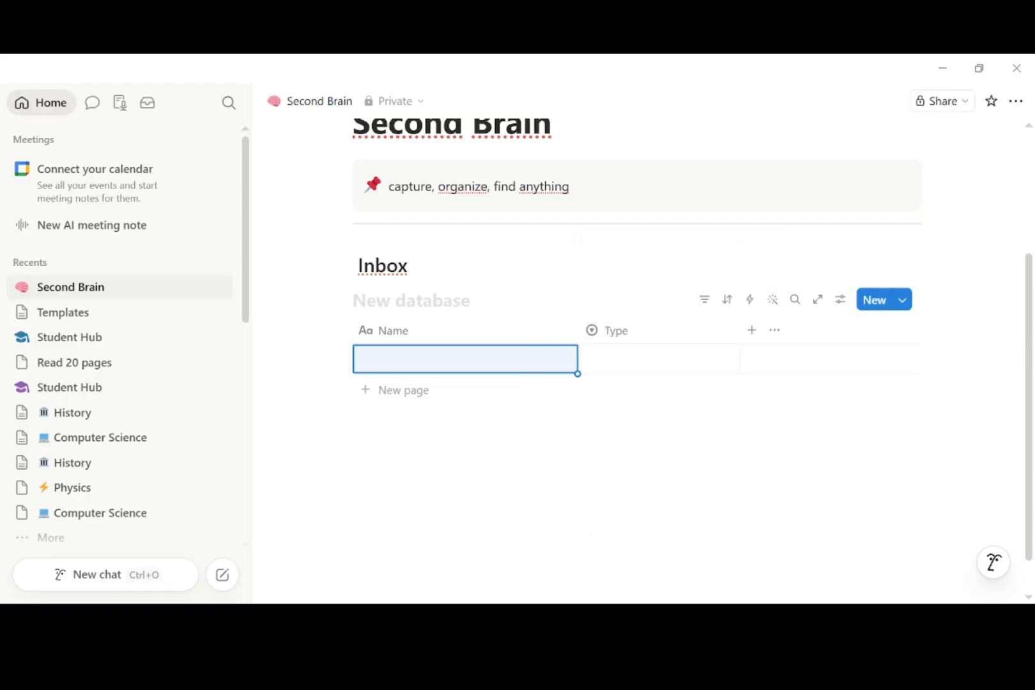
click(381, 370)
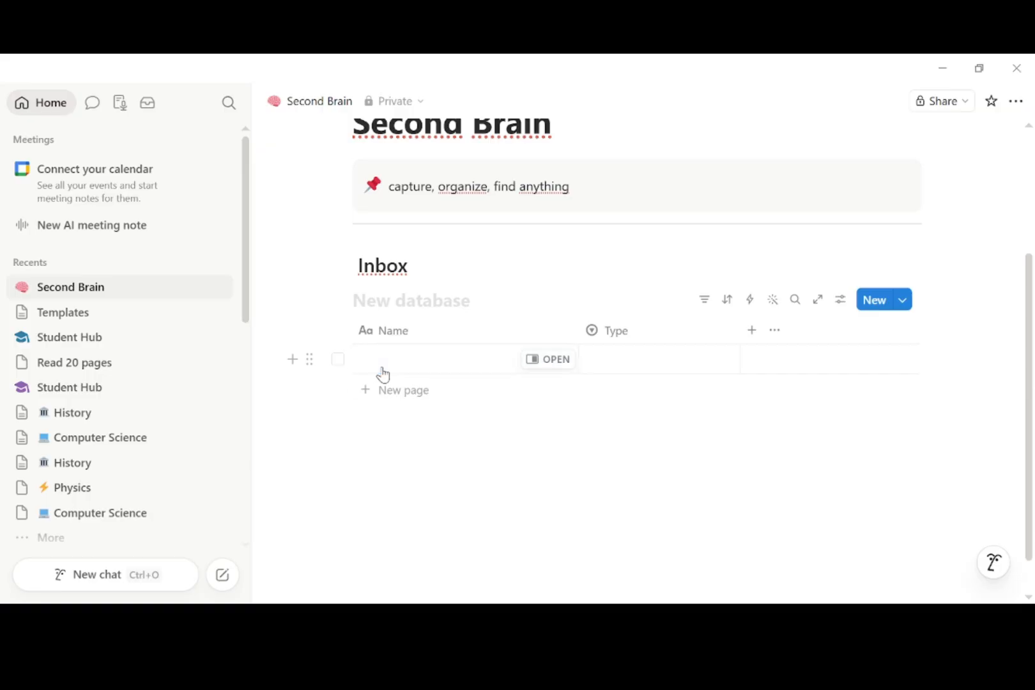
text(App idea: habit tracker for couples)
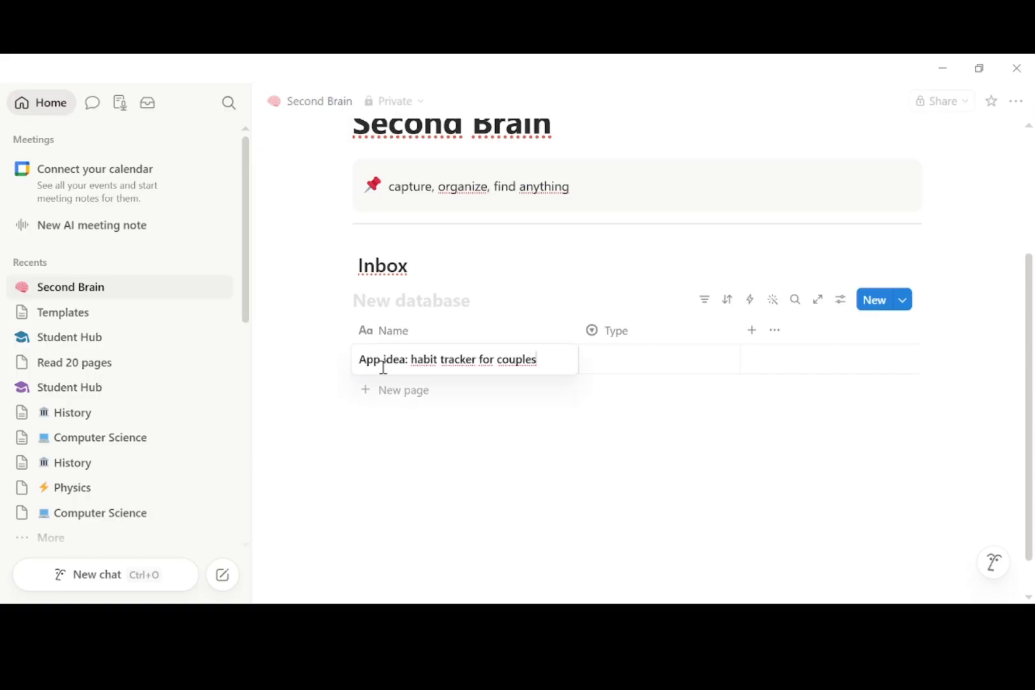
click(680, 372)
click(681, 372)
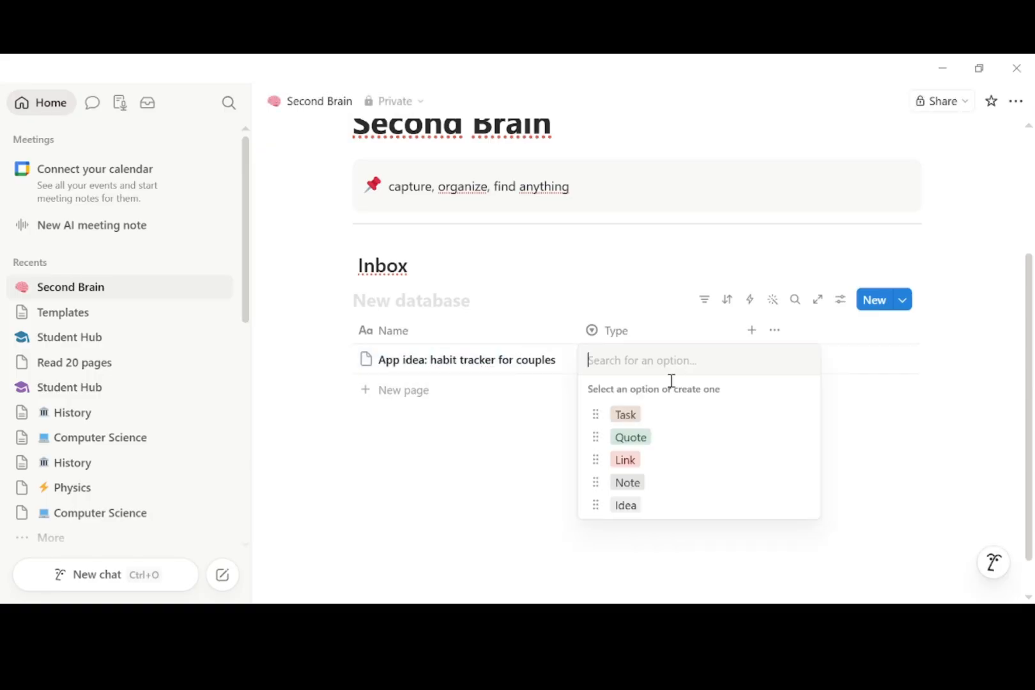
click(633, 505)
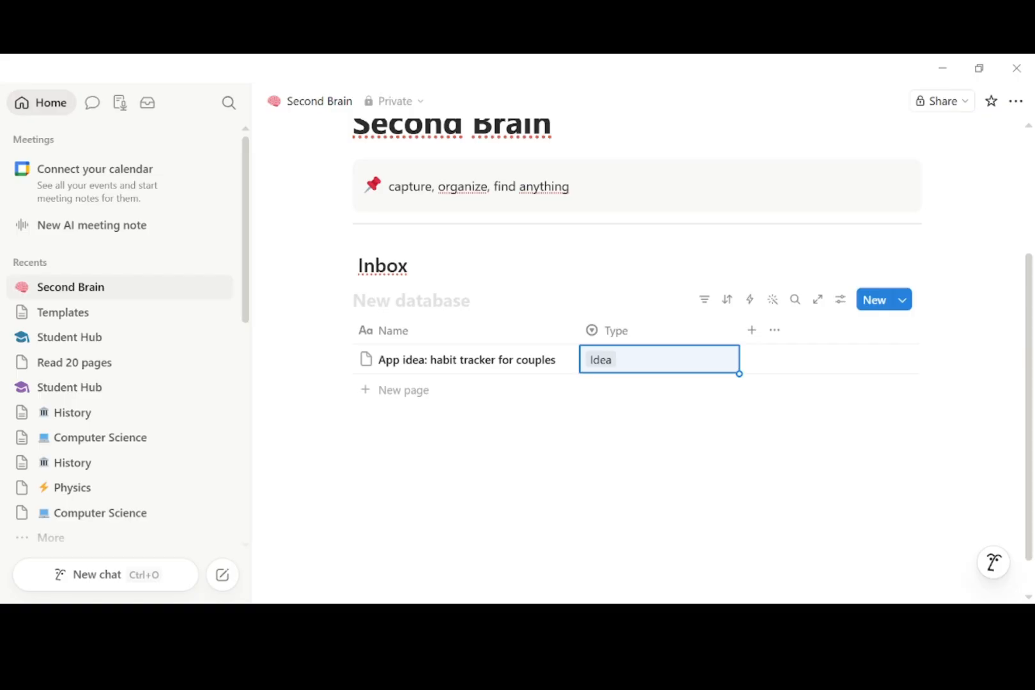
Add an Inbox entry named "Article: how to learn faster" and set its Type to Link
click(400, 391)
text(Article: how to learn faster)
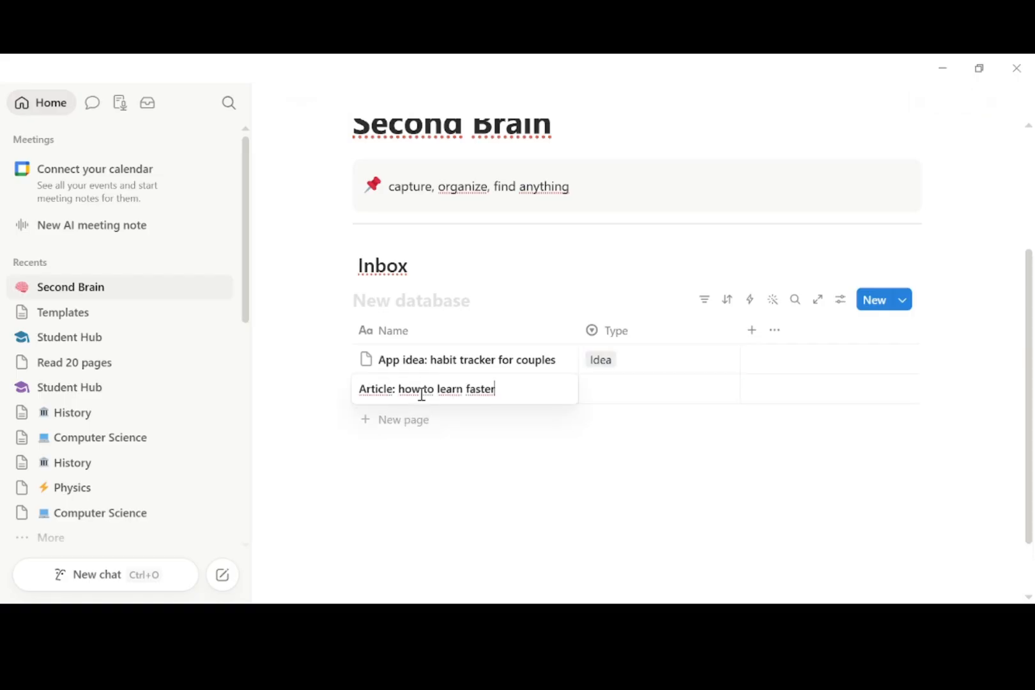
key(Escape)
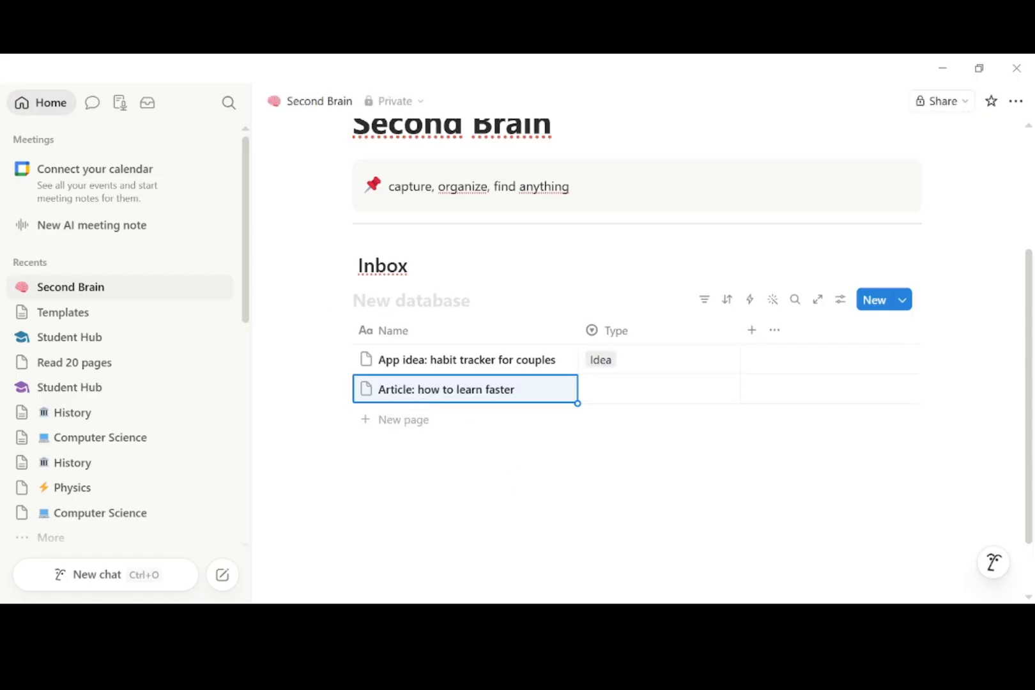
click(647, 394)
click(628, 490)
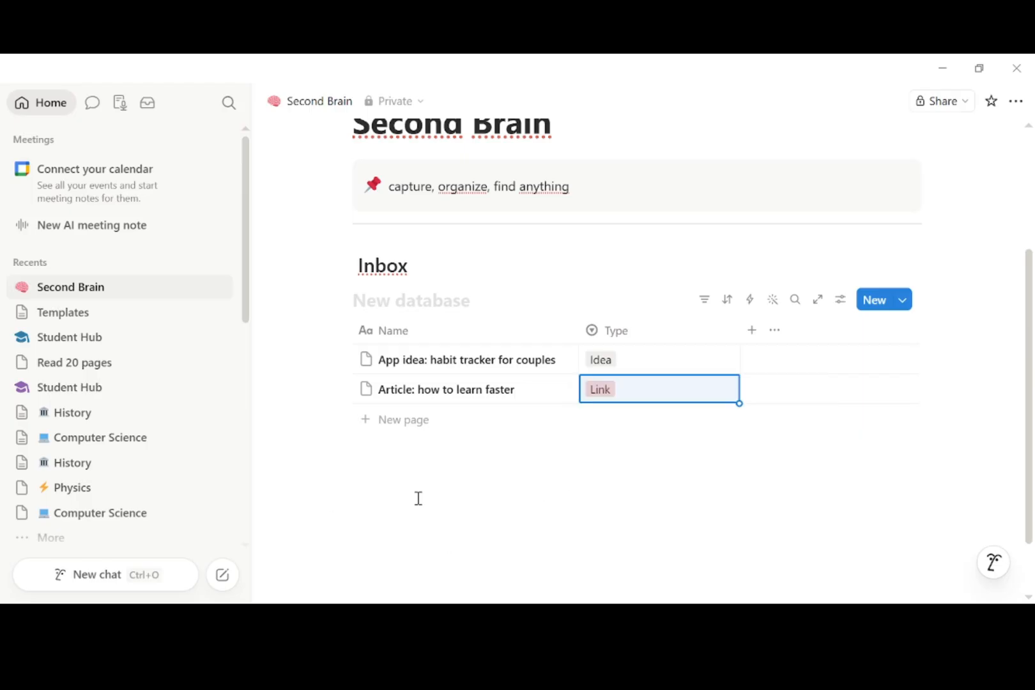
Add an Inbox entry named "Buy birthday gift for mom" and set its Type to Task
click(406, 423)
text(Buy birthday gift for mom)
key(Escape)
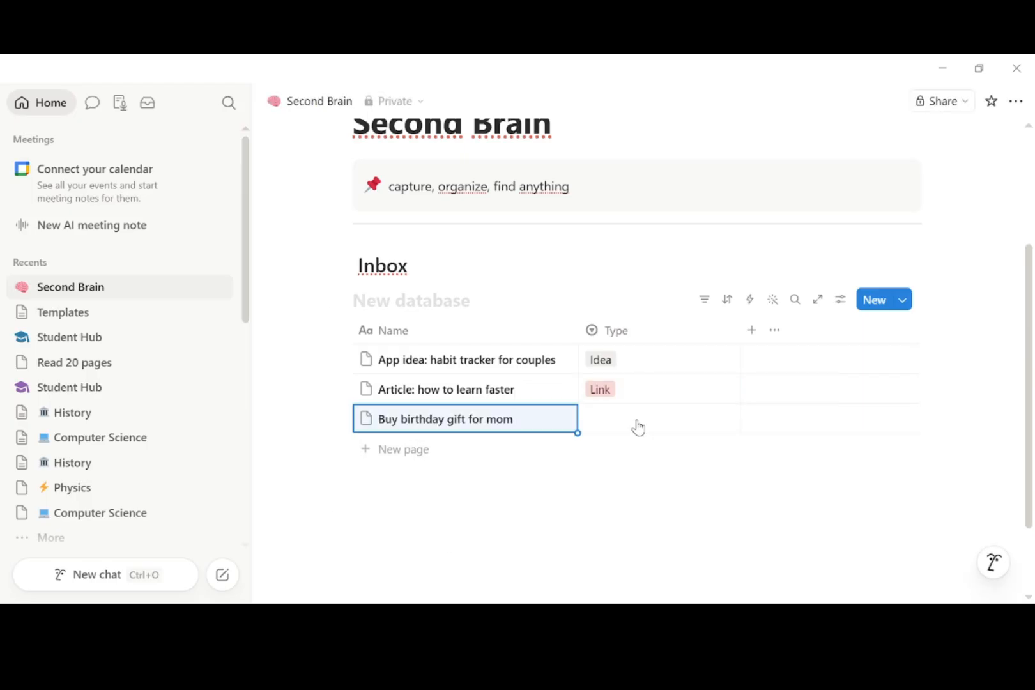
click(637, 426)
click(642, 476)
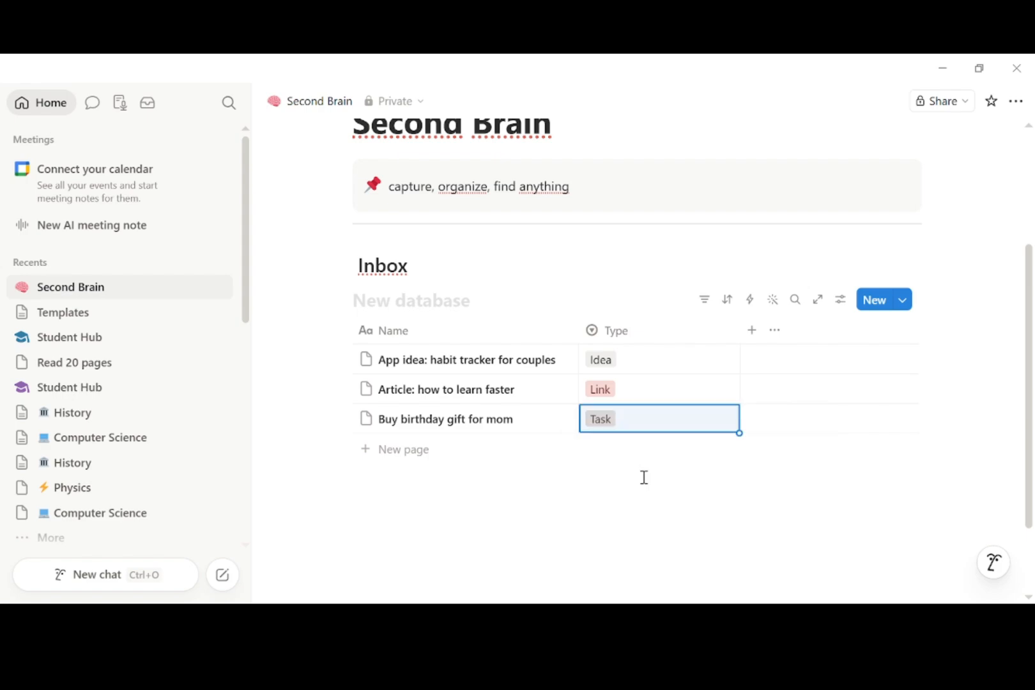
click(604, 503)
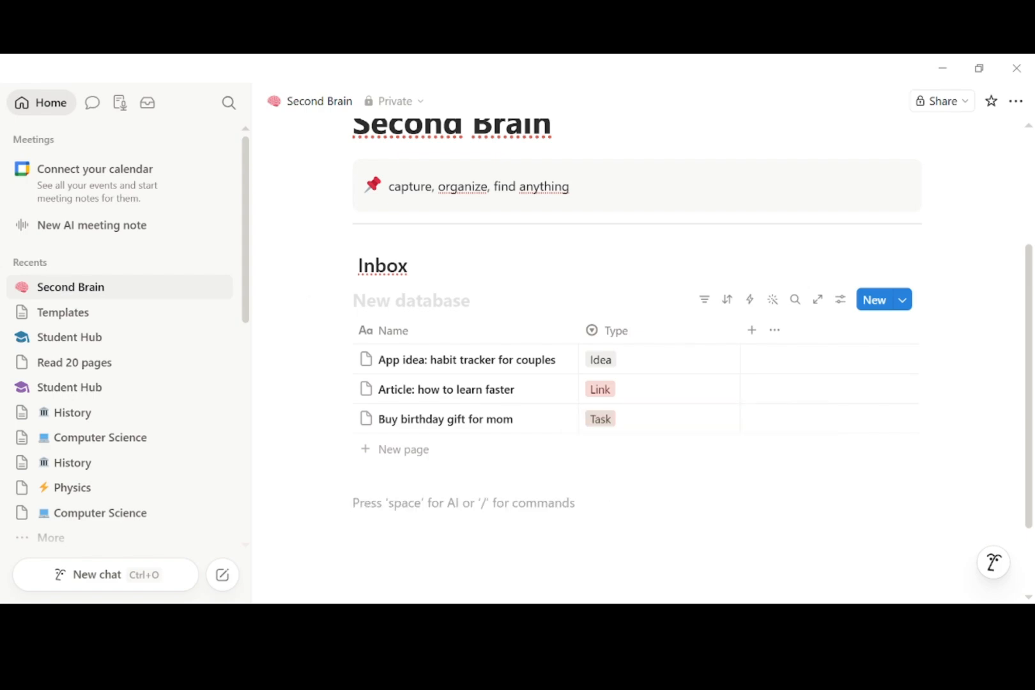
Add an Inbox entry named "Quote: we are what we repeatedly do" and set its Type to Quote
click(406, 451)
text(Quote: we are what we repeatedly do)
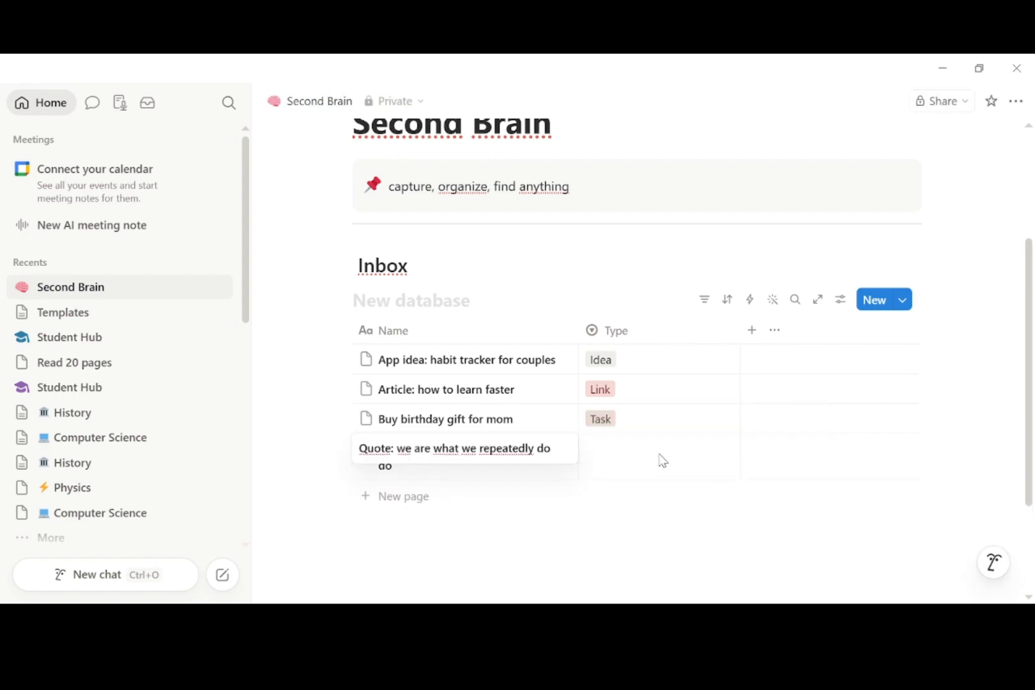
key(Escape)
click(656, 457)
click(631, 352)
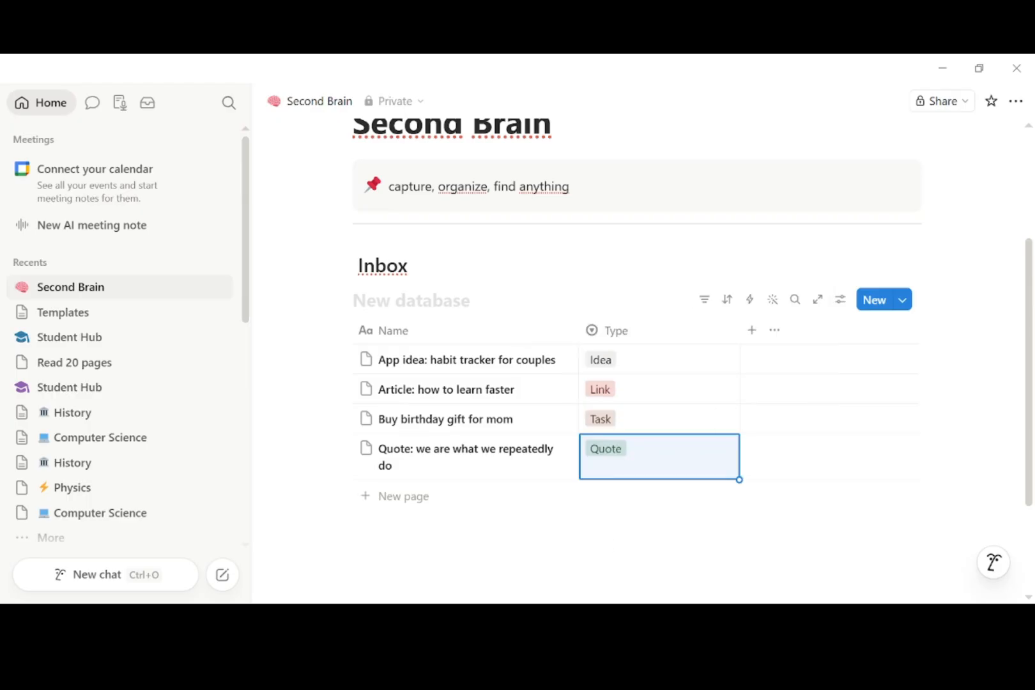
Add an Inbox entry named "Notes from podcast on productivity" and set its Type to Note
click(407, 497)
text(Notes from podcast on productivity)
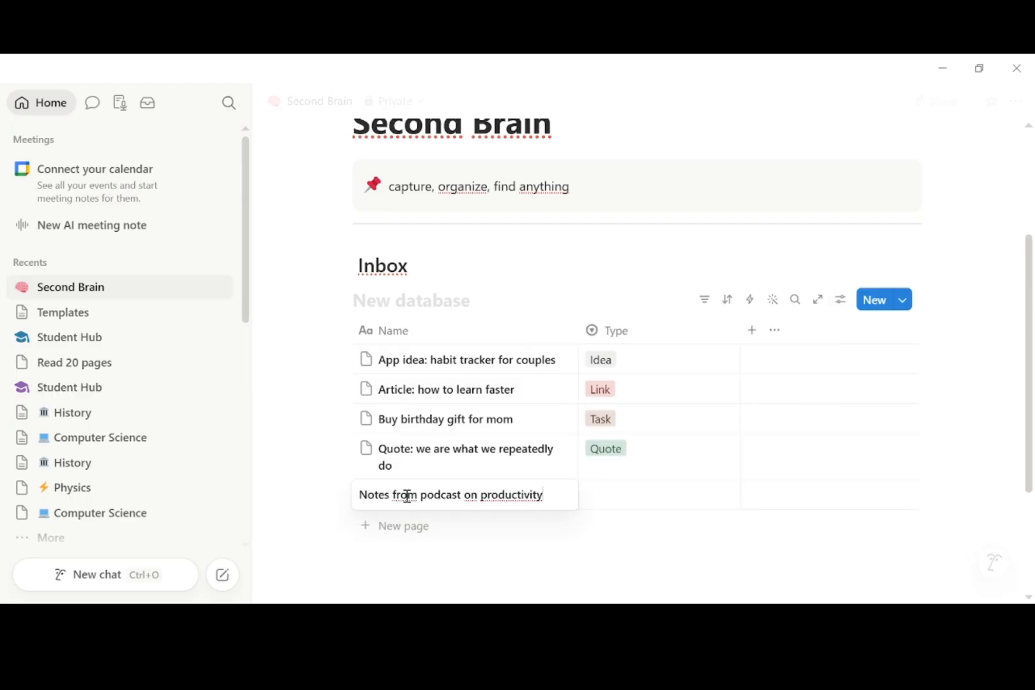
key(Escape)
click(618, 504)
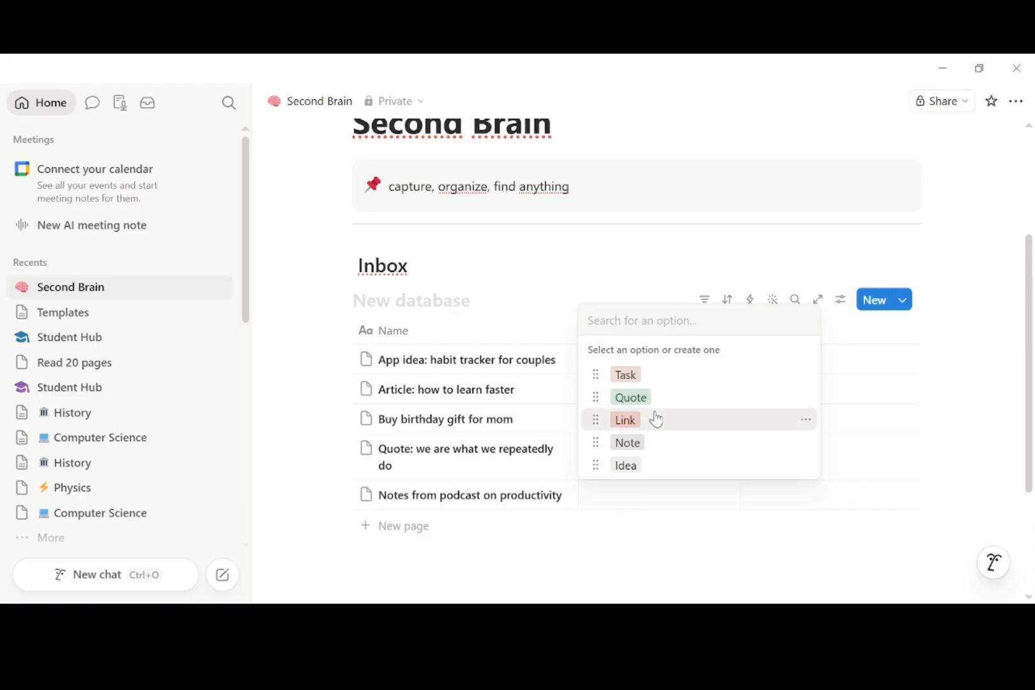
click(650, 444)
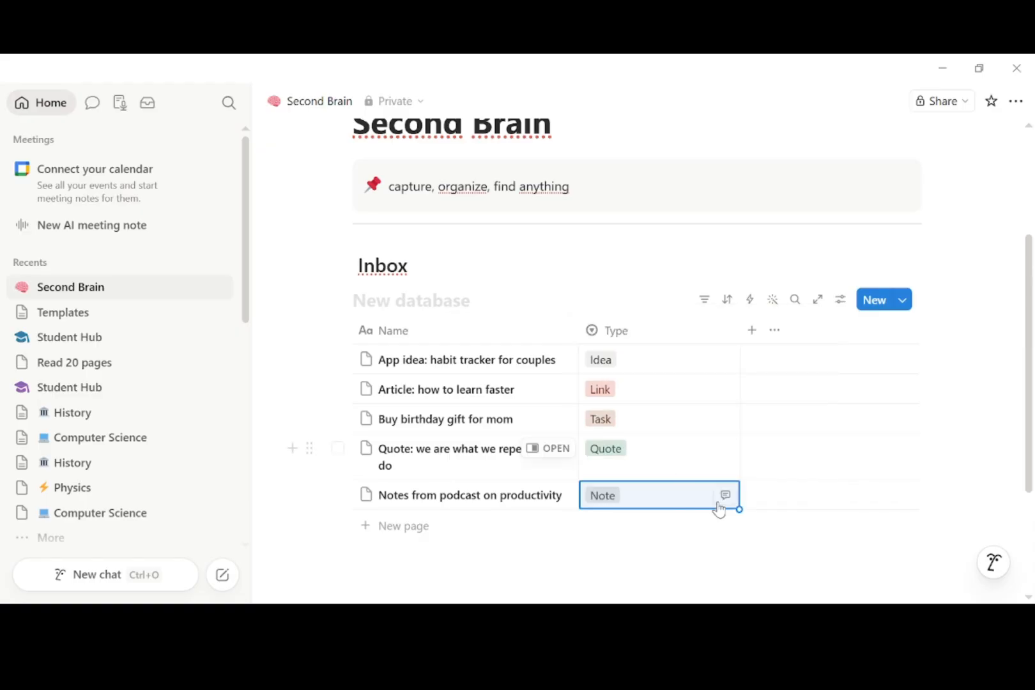
Add a Heading 2 reading "🎯 Projects" below the Inbox database, followed by an empty text line
click(607, 591)
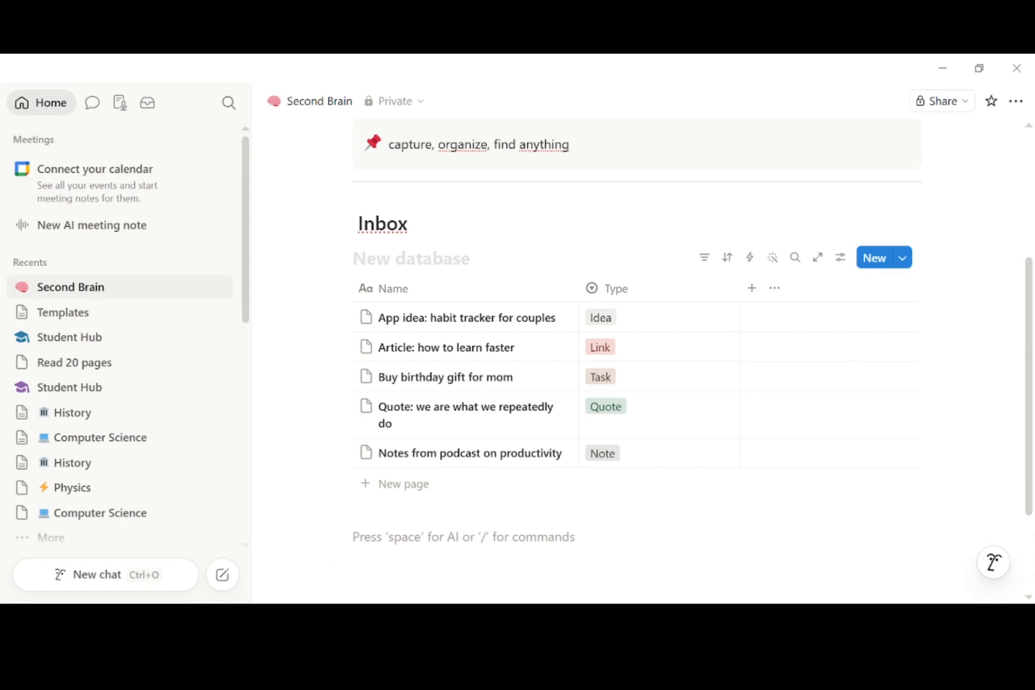
scroll(383, 415, down, 2)
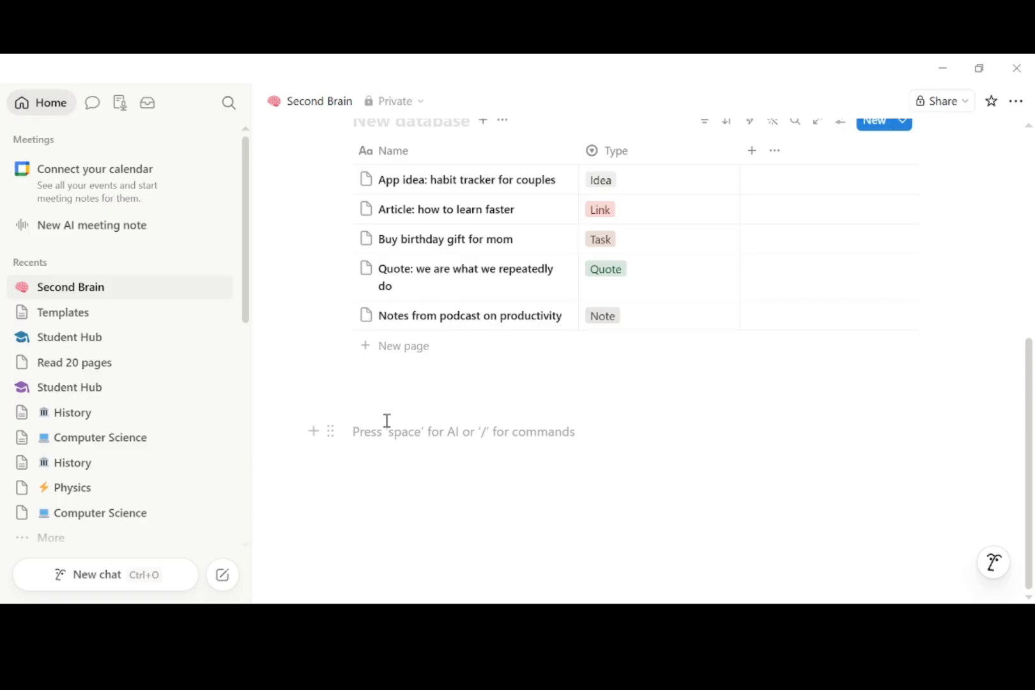
text(/)
click(423, 245)
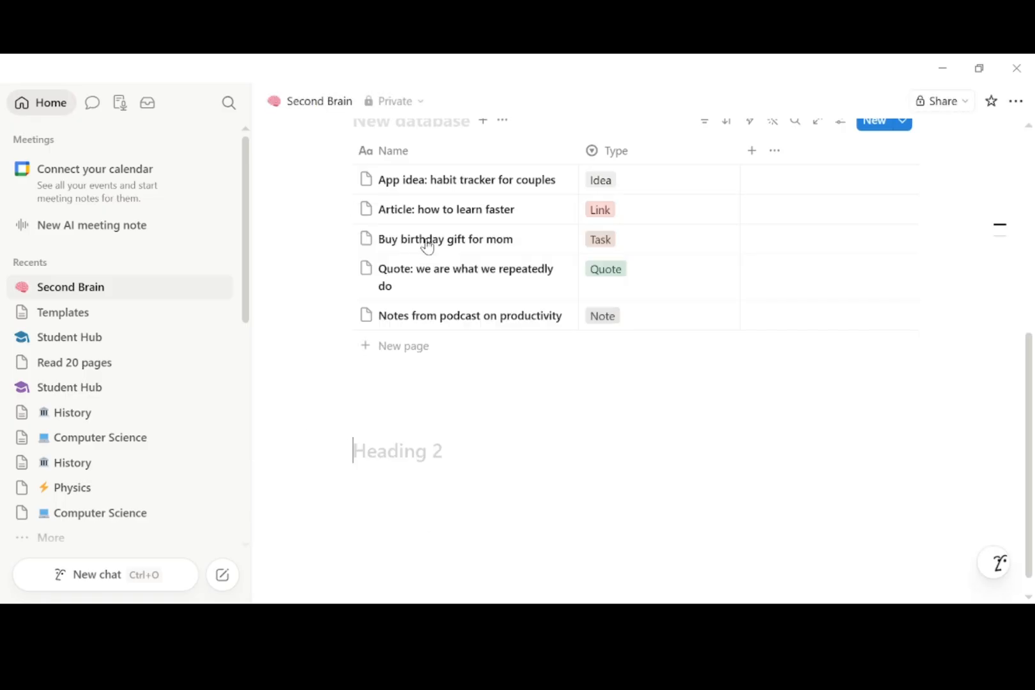
text(🎯 Projects)
key(Return)
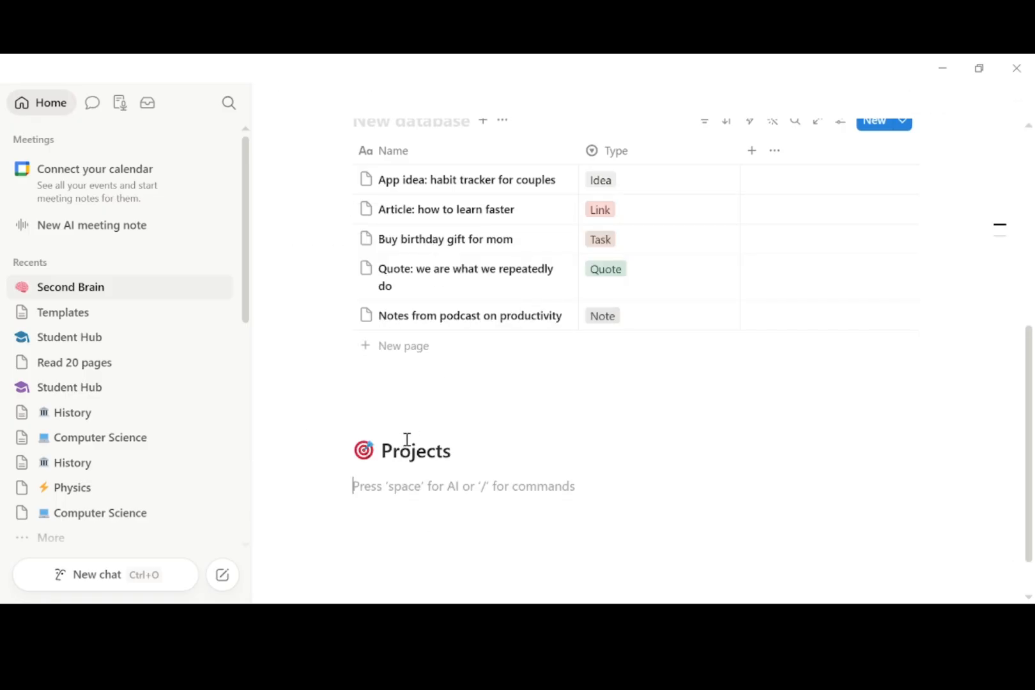
Insert a new empty table view database under the Projects heading
text(/)
click(440, 327)
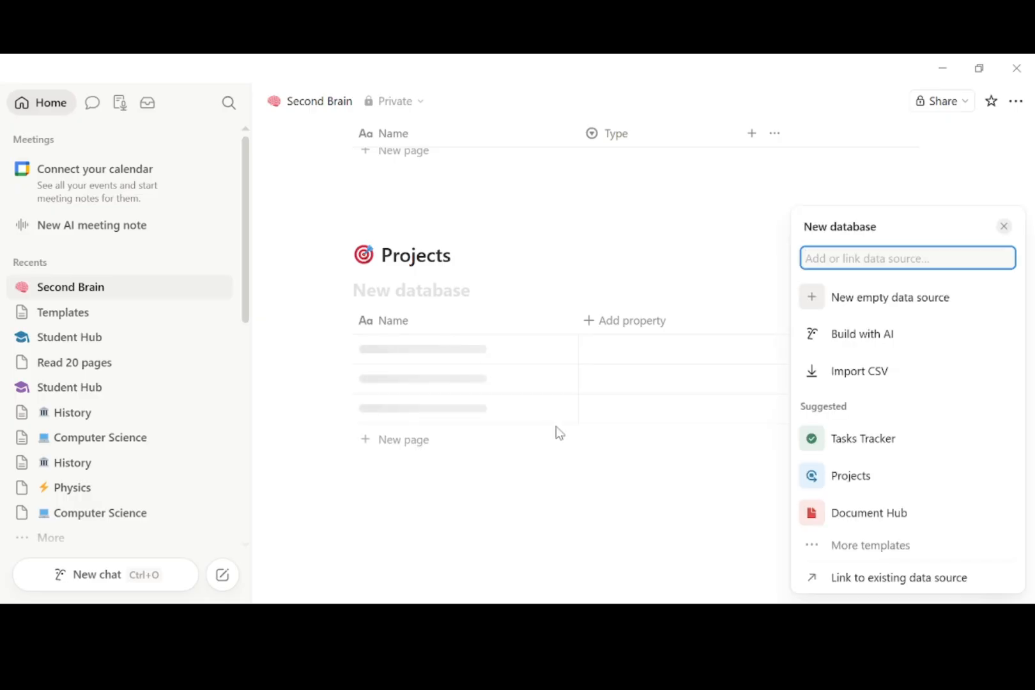
key(Escape)
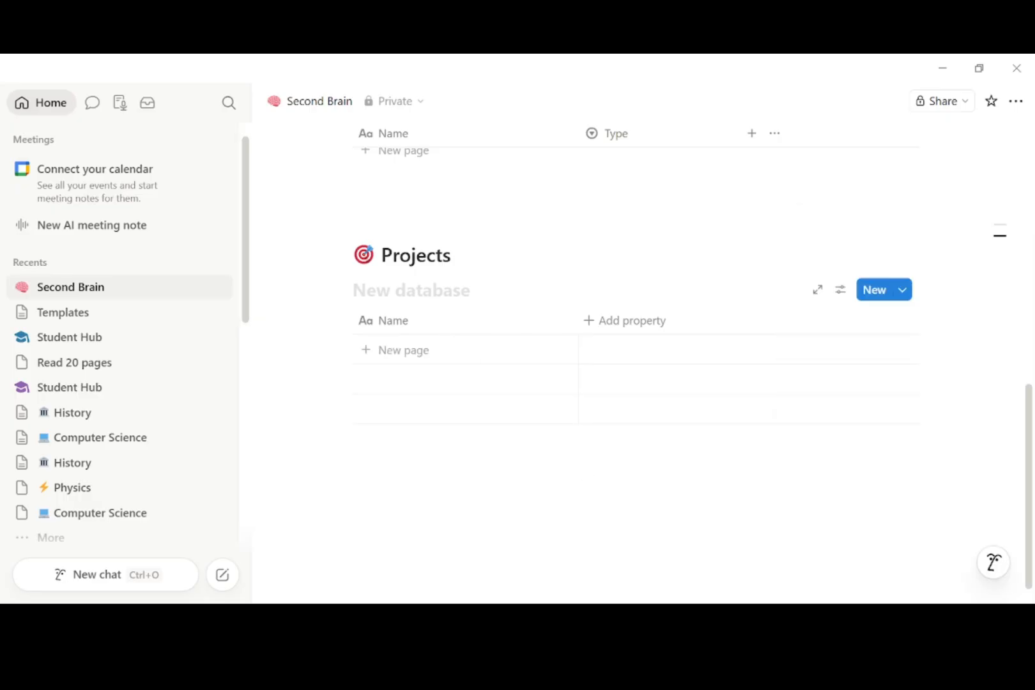
Add a Select property to the Projects database and name it "Status"
click(628, 326)
text(S)
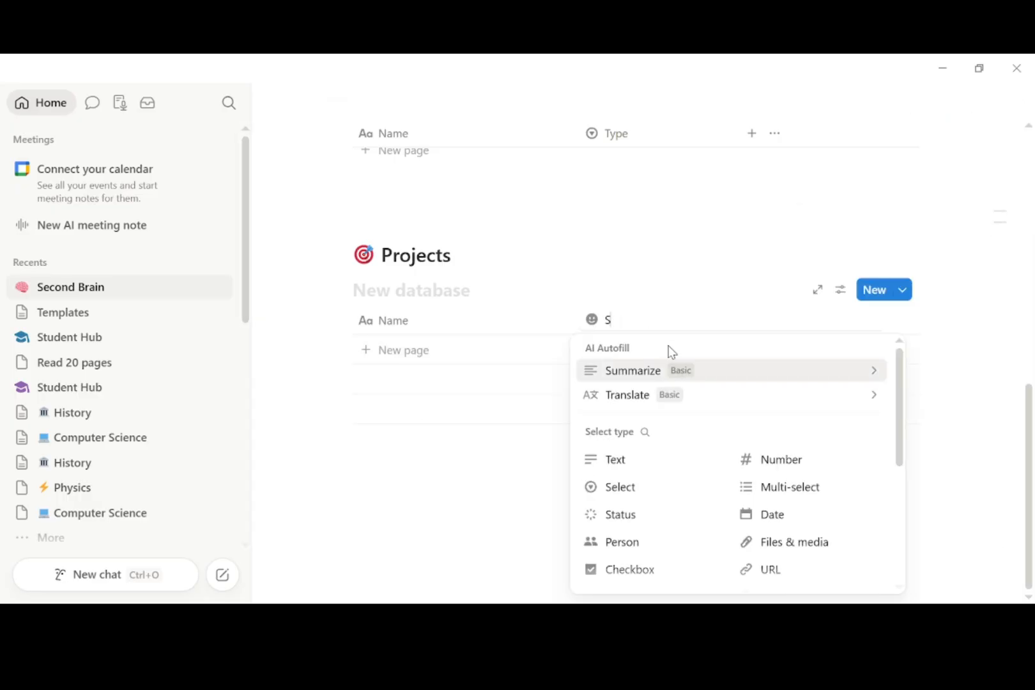
click(613, 489)
click(624, 321)
text(t)
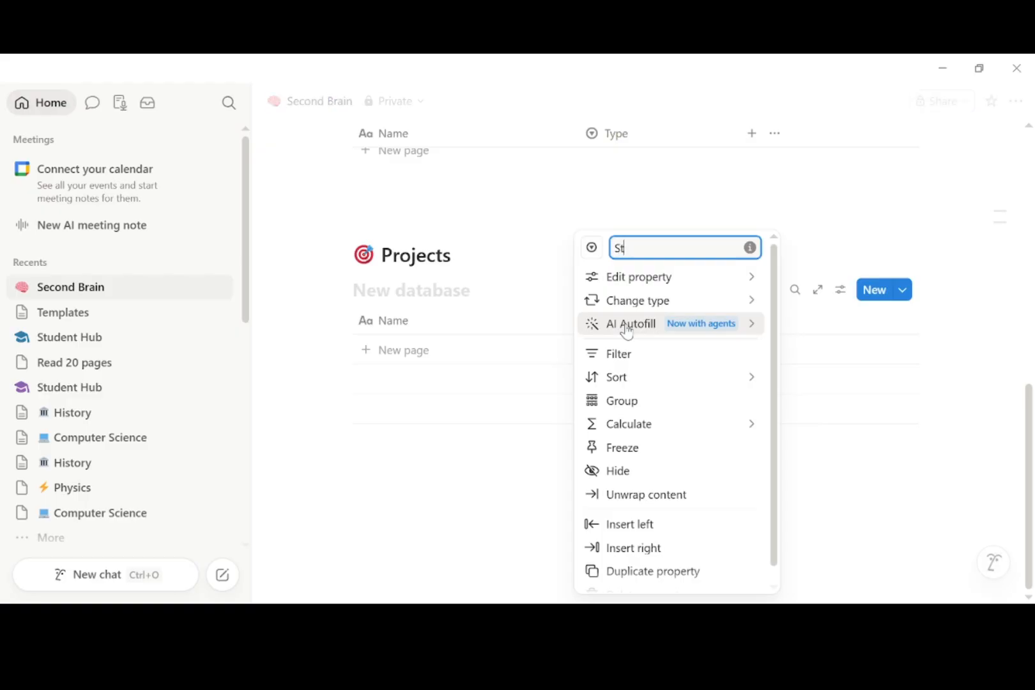
text(atur)
Add the options Active, On Hold and Done to the Projects database's Status property
click(739, 279)
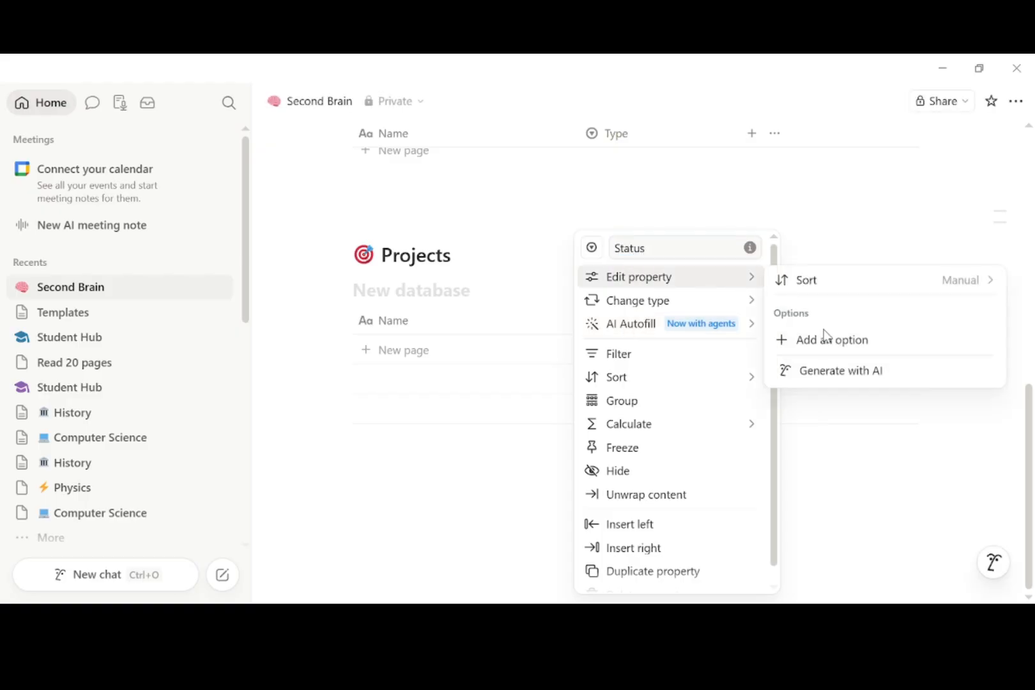
click(824, 337)
text(Active)
key(Return)
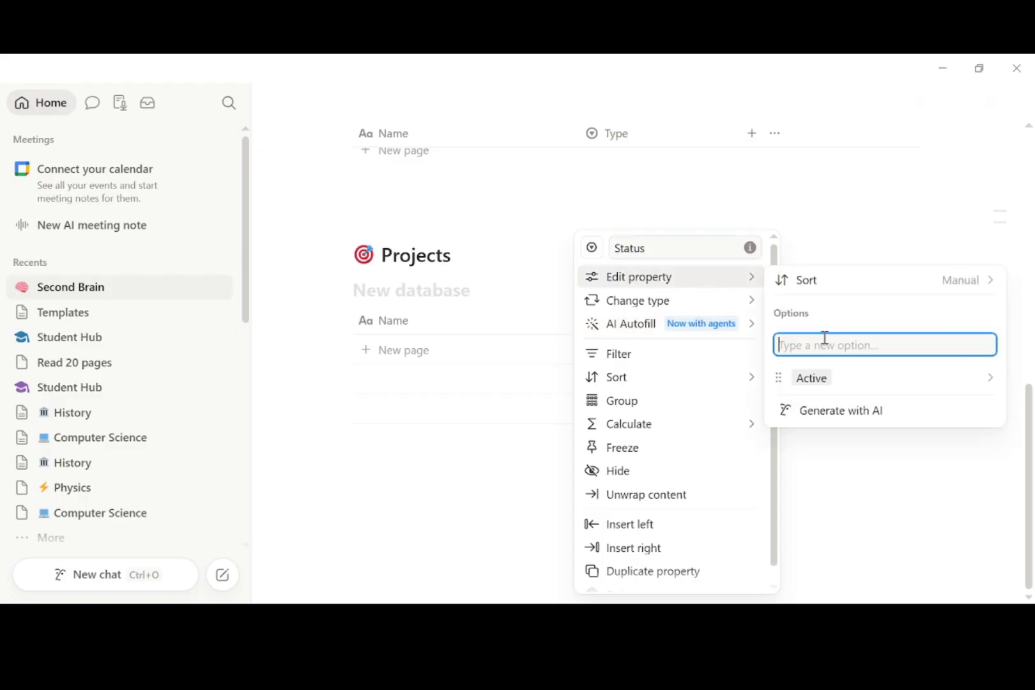
text(On Hold)
key(Return)
text(Done)
key(Return)
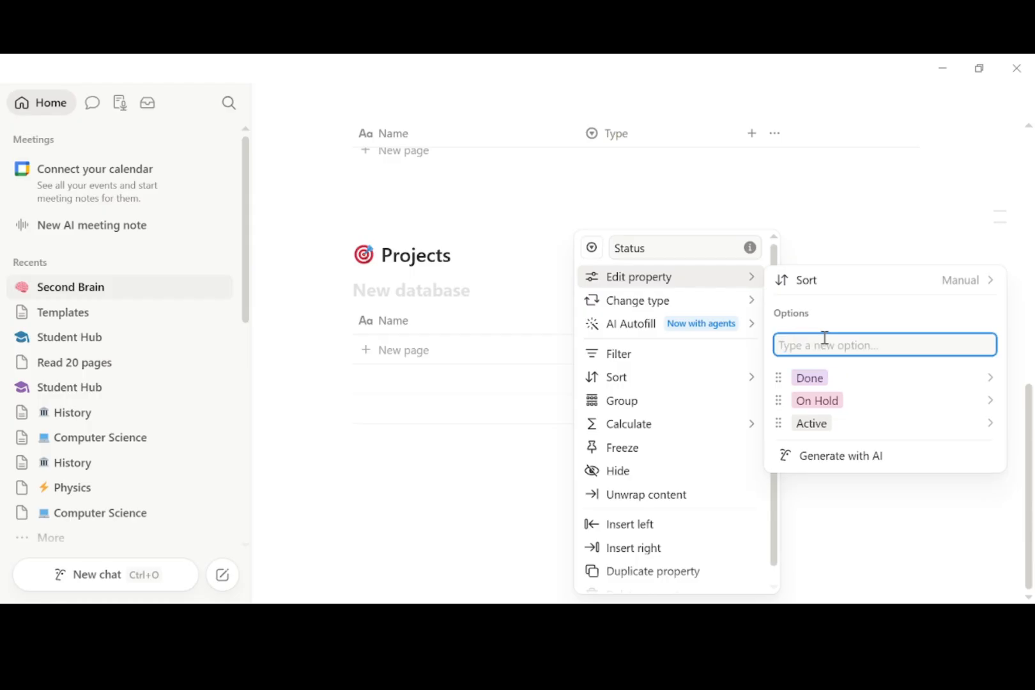
click(539, 342)
click(660, 353)
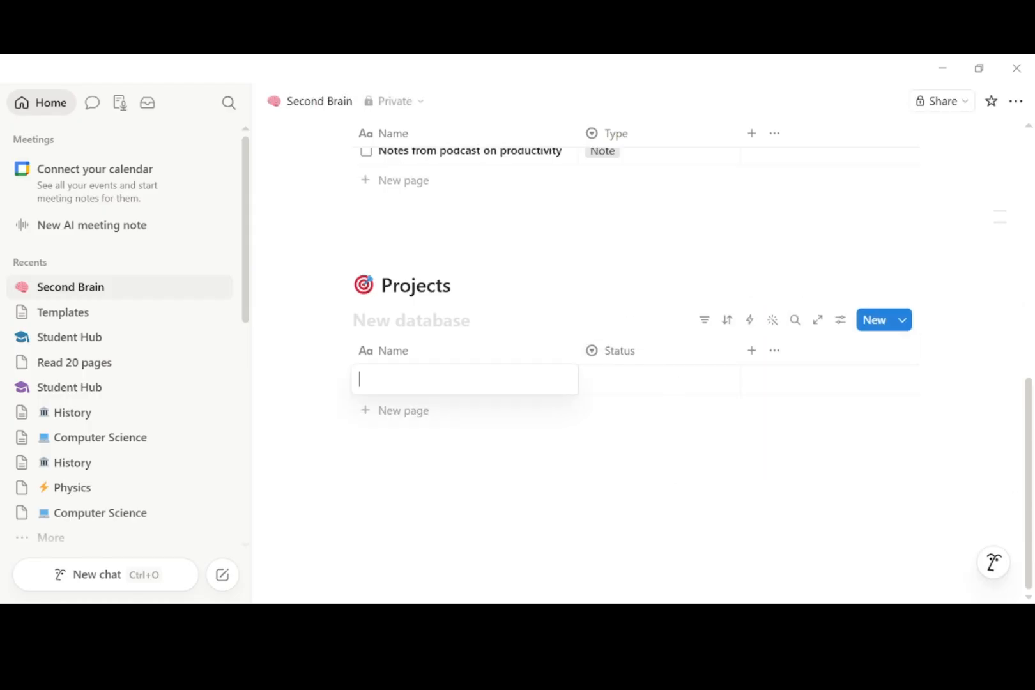
Add a Date property named "Deadline" to the Projects database
click(751, 353)
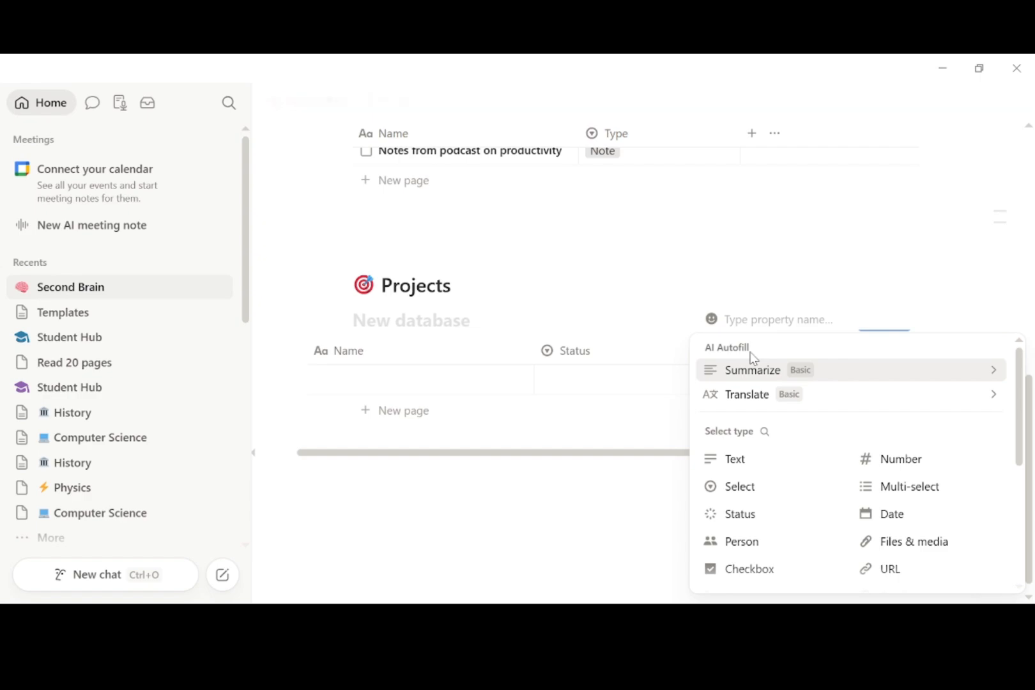
text(Deadline)
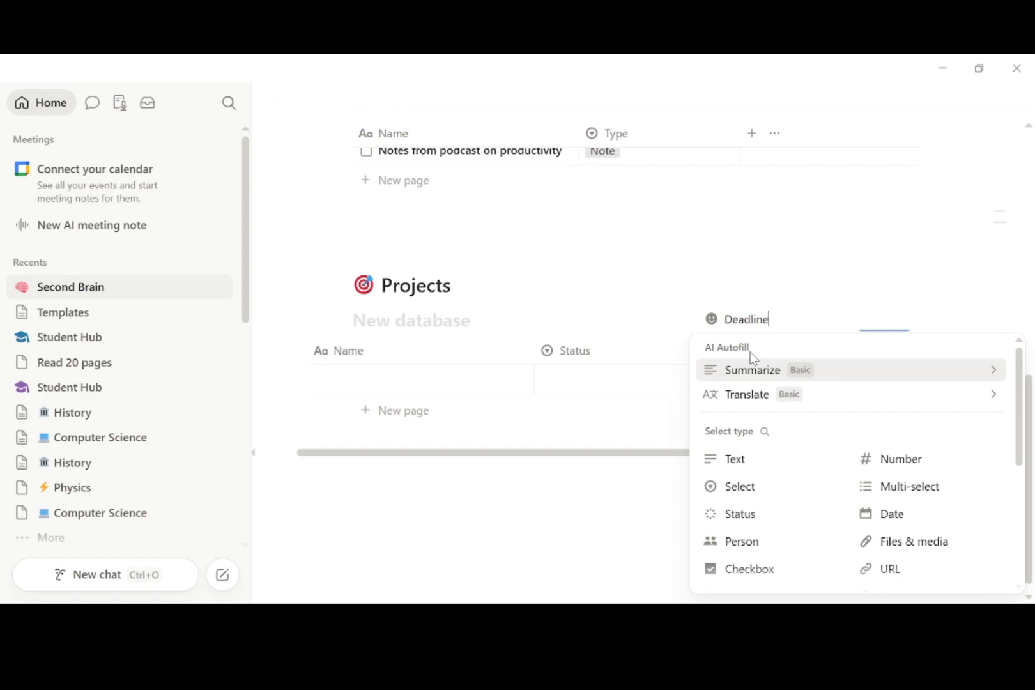
click(894, 514)
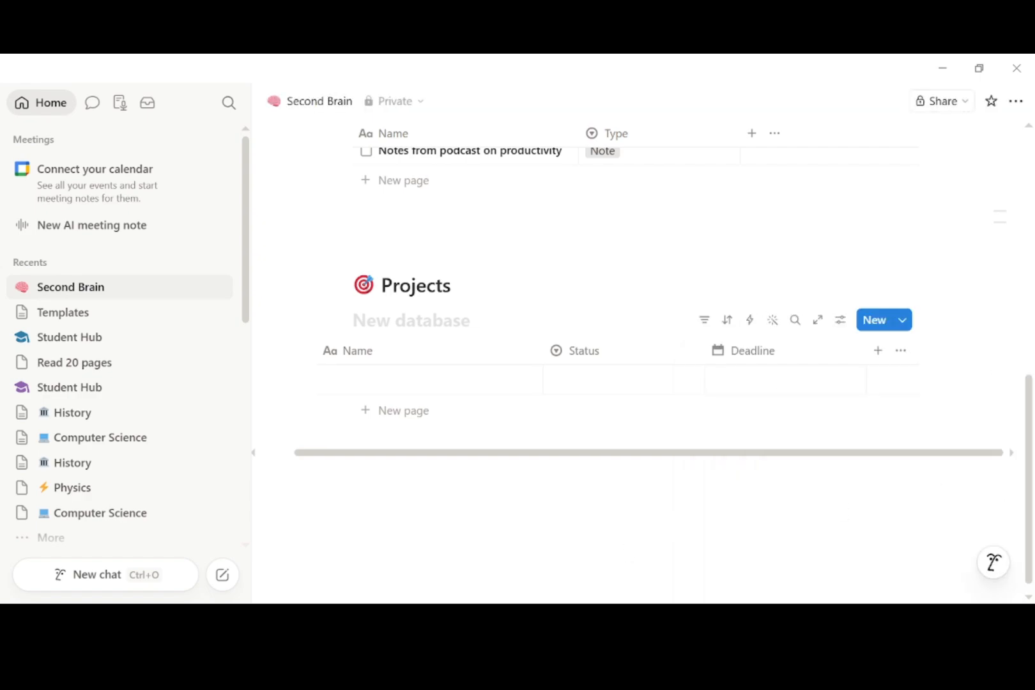
Add a Select property named "Area" to the Projects database
click(878, 350)
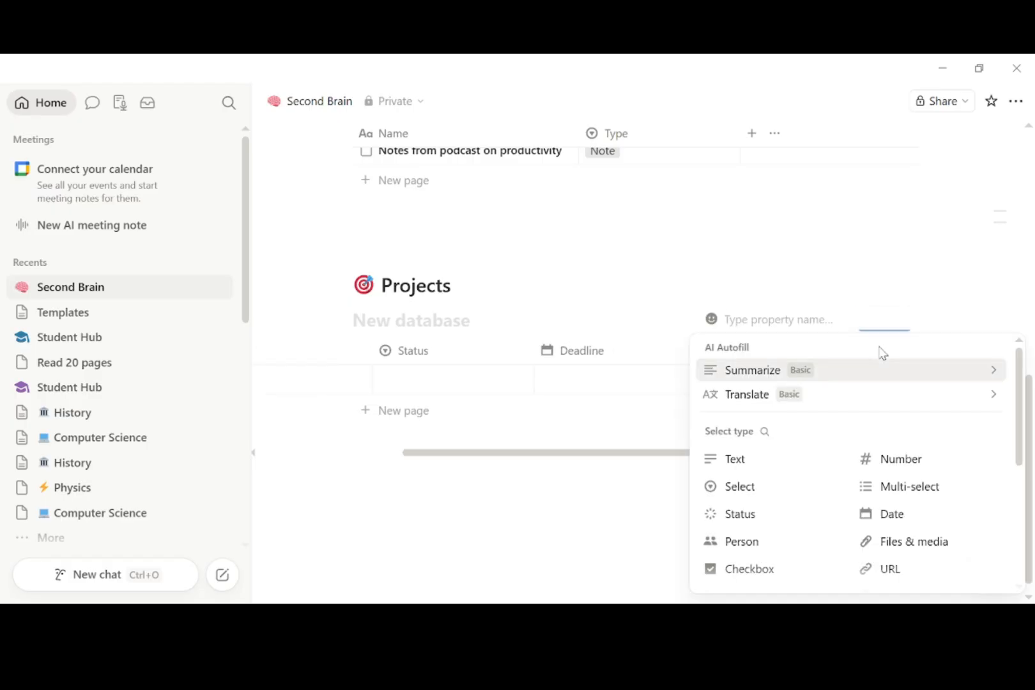
text(Area)
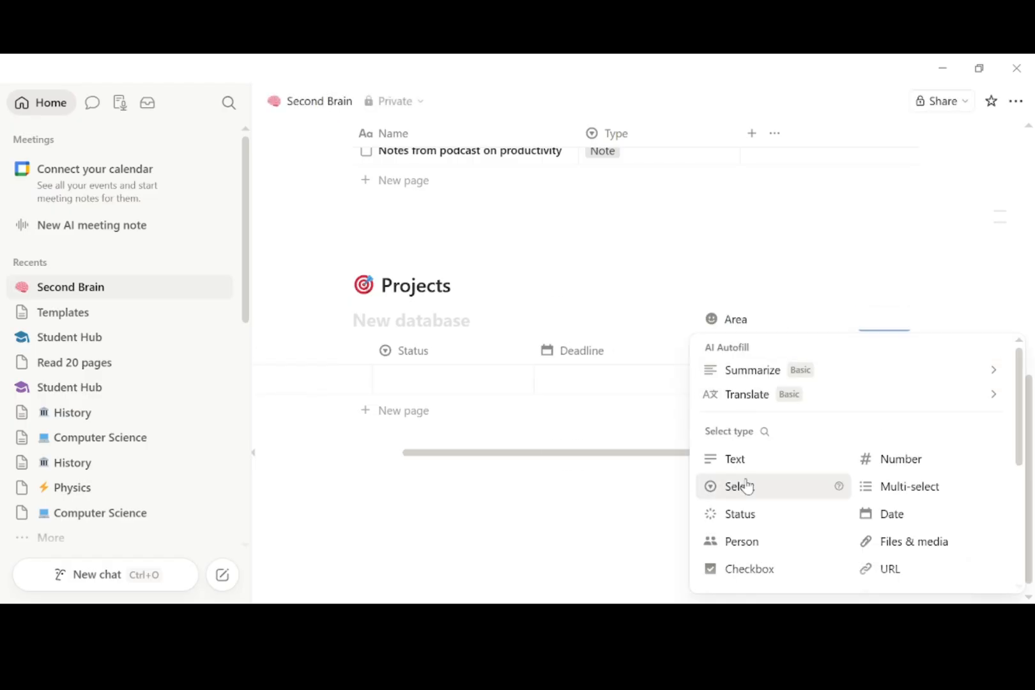
click(741, 486)
Add the options Work, Personal, Learning and Health to the Projects database's Area property
click(831, 355)
mouse_move(826, 284)
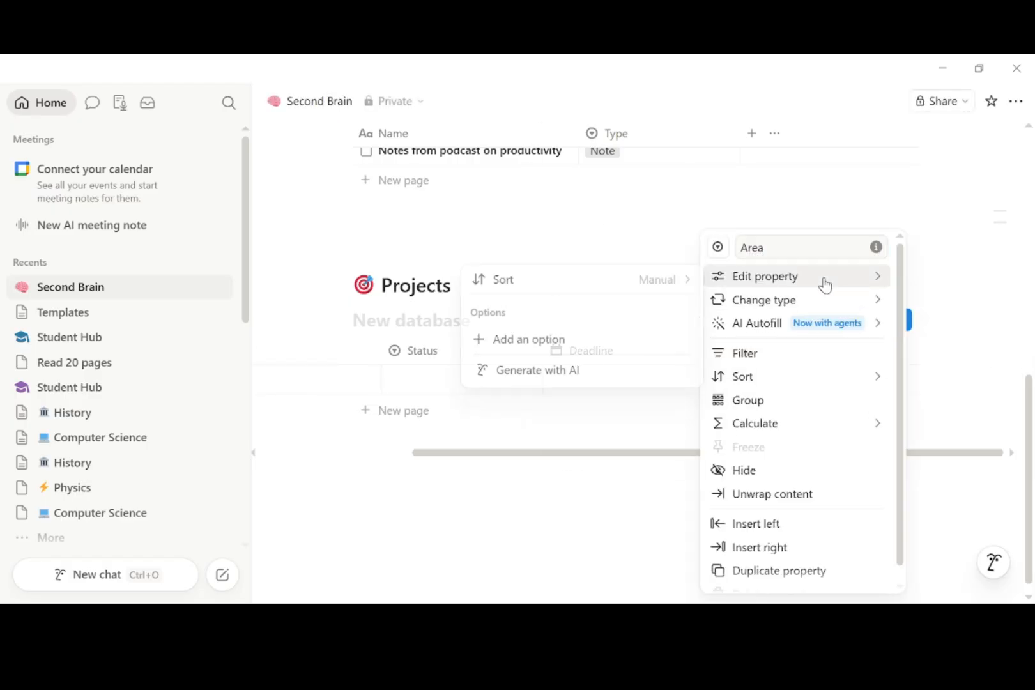
click(589, 337)
text(Work)
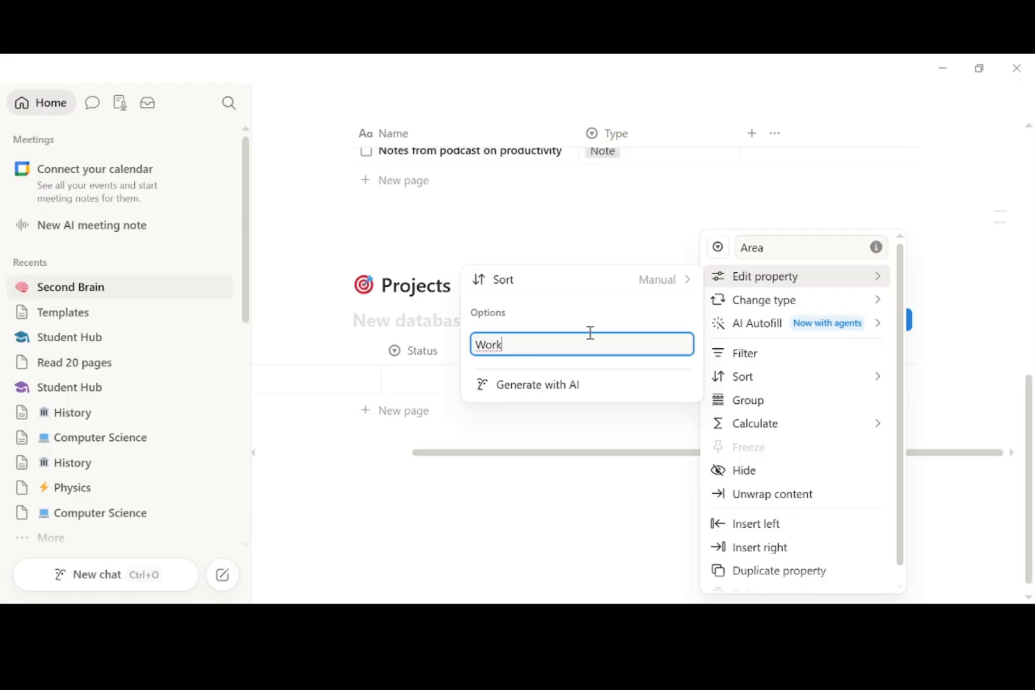
key(Return)
text(Personal)
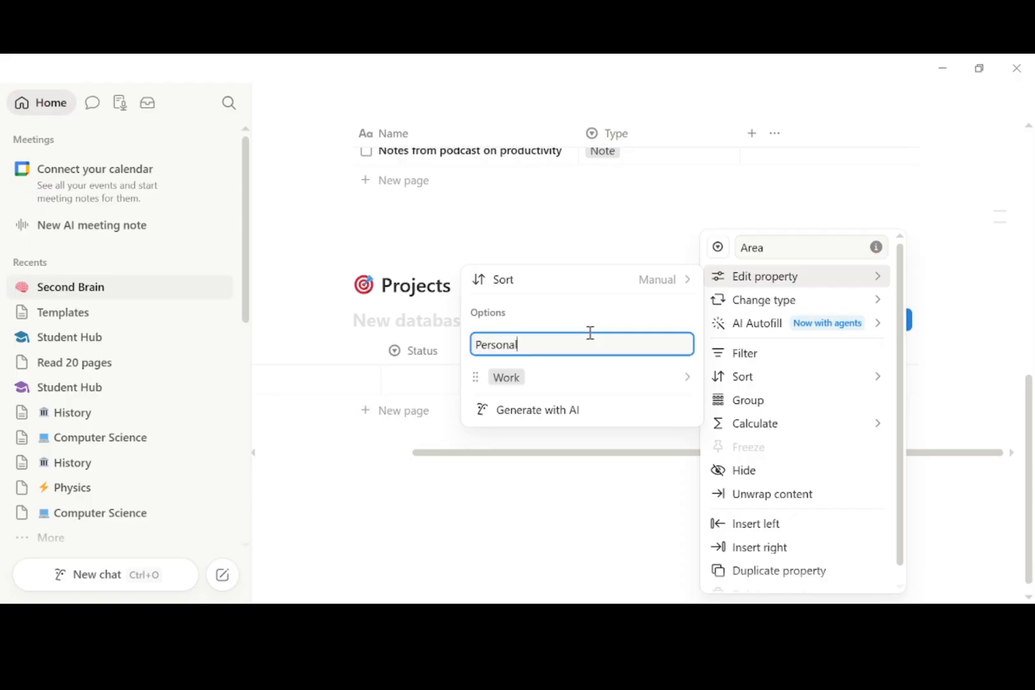
key(Return)
text(Learning)
key(Return)
text(He)
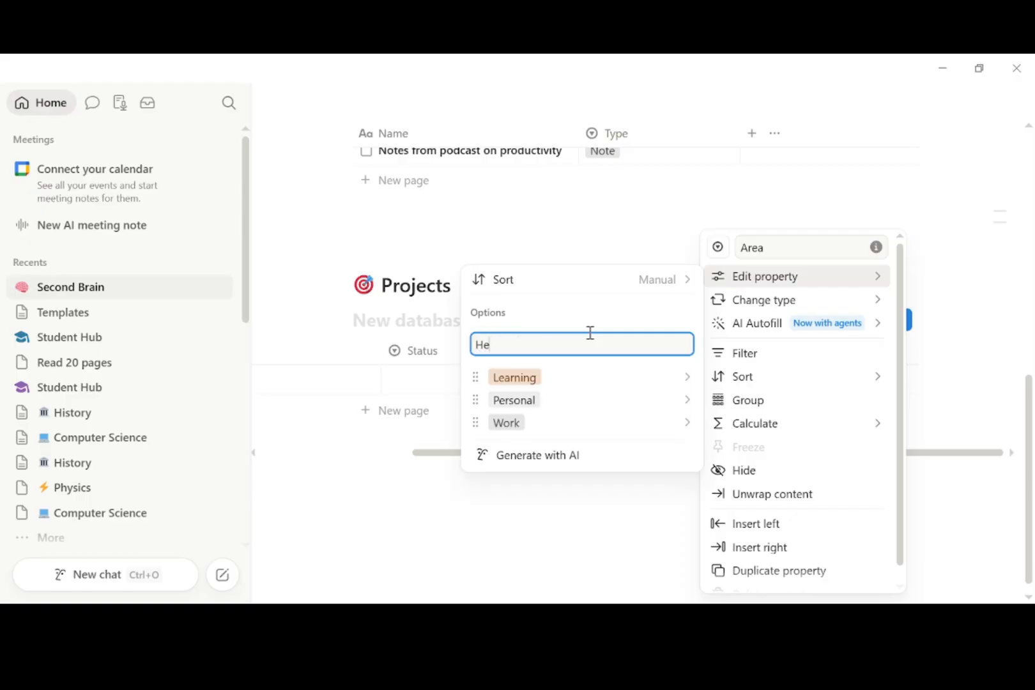
text(alth)
key(Return)
click(621, 537)
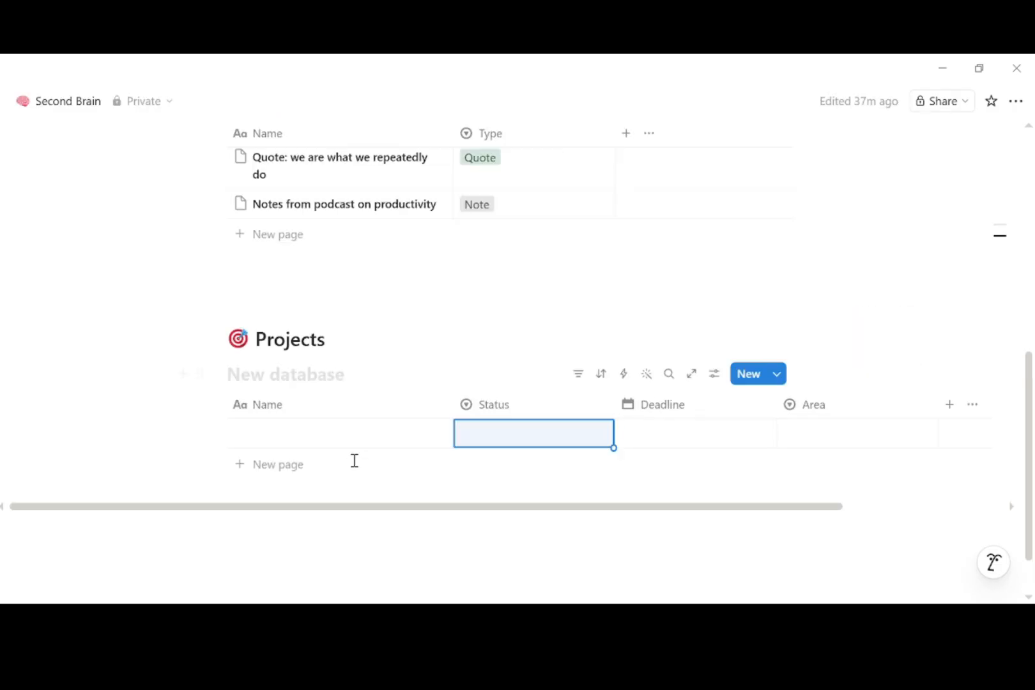
Enter "YouTube Channel" as the first project in the Projects database and set its status to Active
click(343, 441)
text(YouTube Channel)
key(Return)
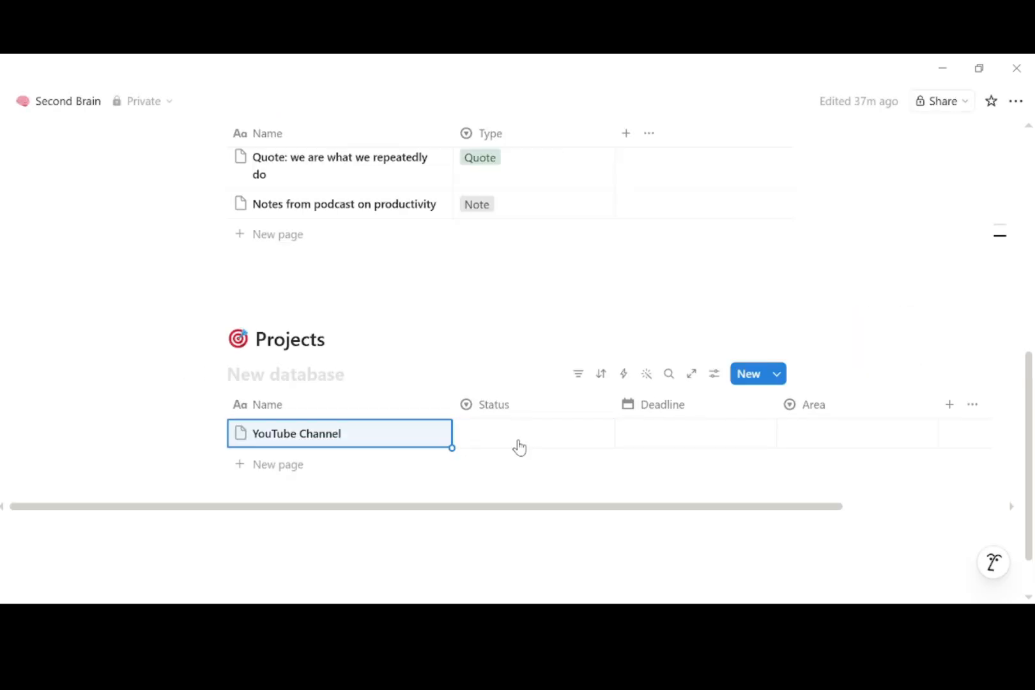
click(519, 436)
click(509, 534)
Set the YouTube Channel project's deadline to June 30, 2026 and its area to Work
click(718, 431)
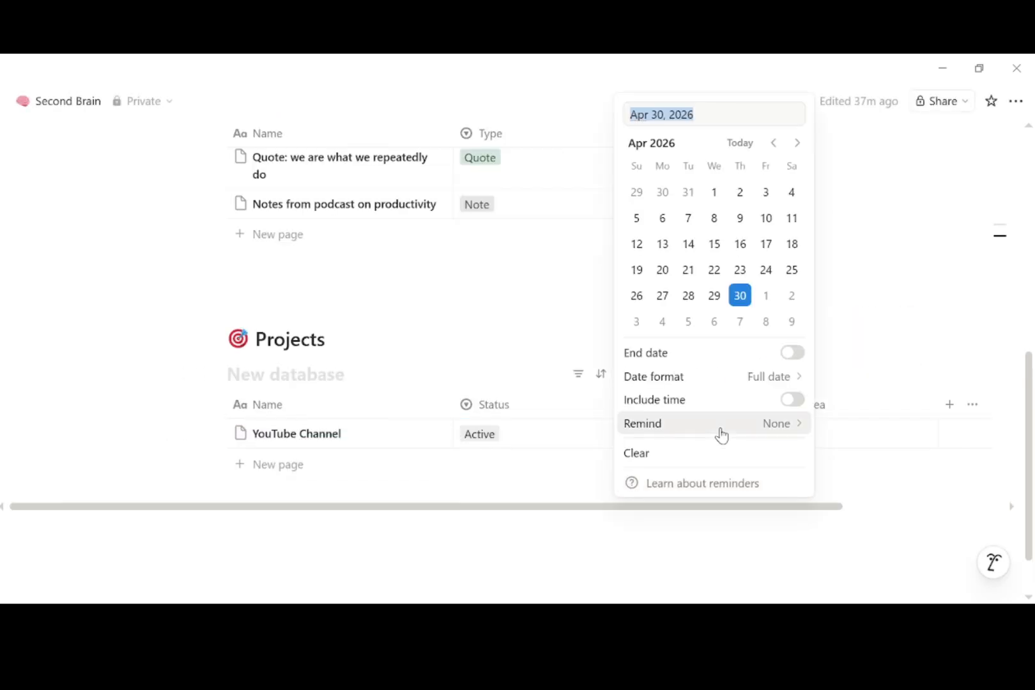
click(795, 144)
click(795, 144)
click(695, 303)
click(856, 434)
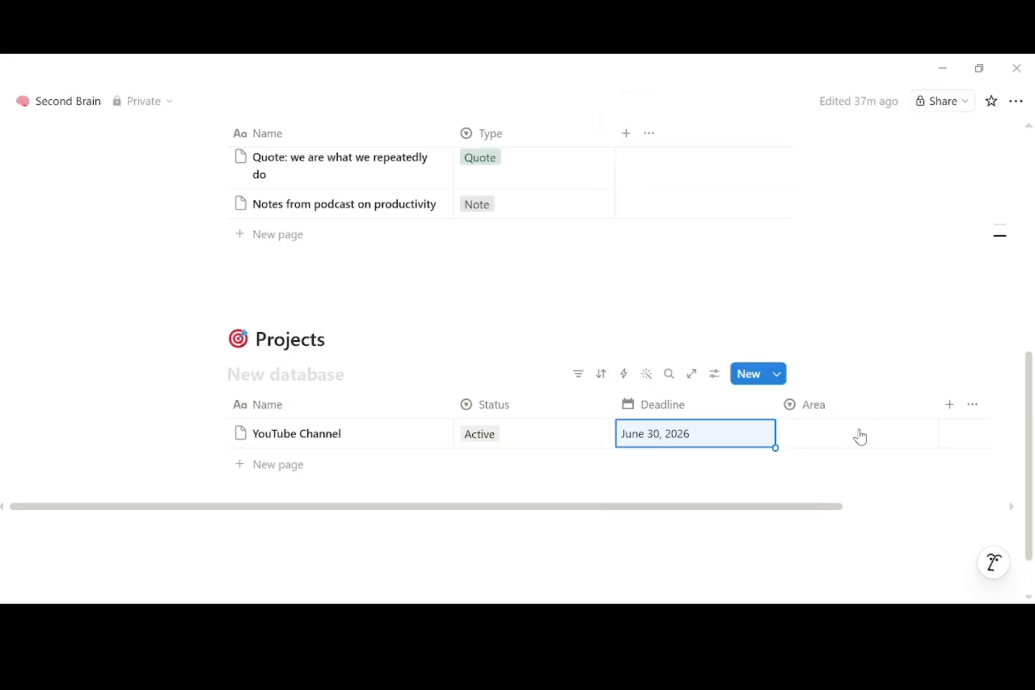
click(857, 435)
click(834, 557)
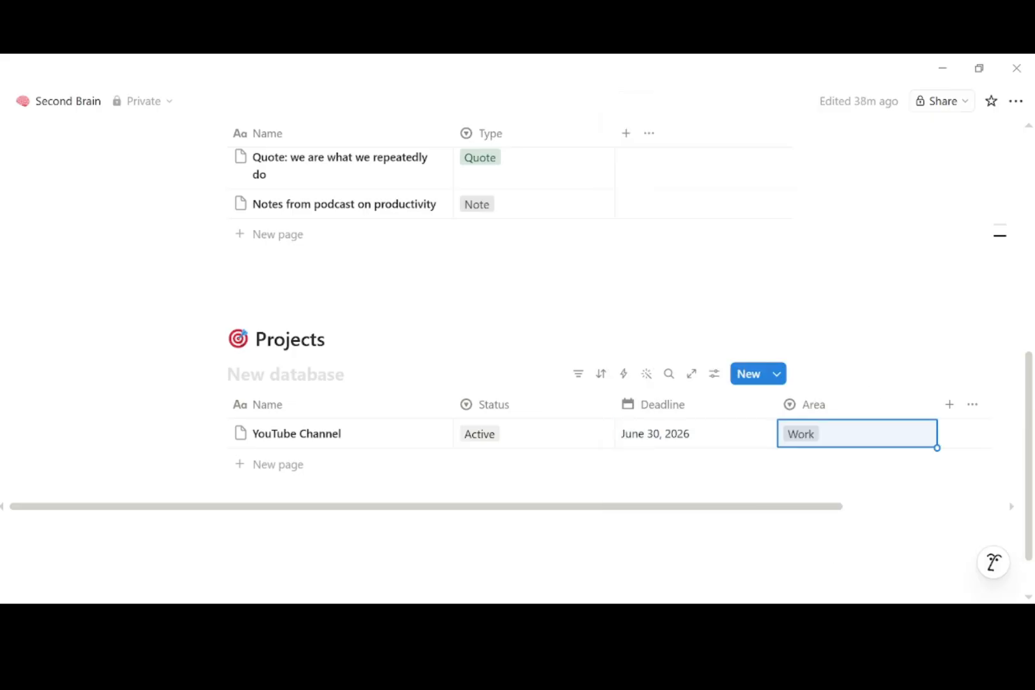
Add a project named "Learn Spanish" to the Projects database with the status Active
click(291, 465)
text(Learn Spanish)
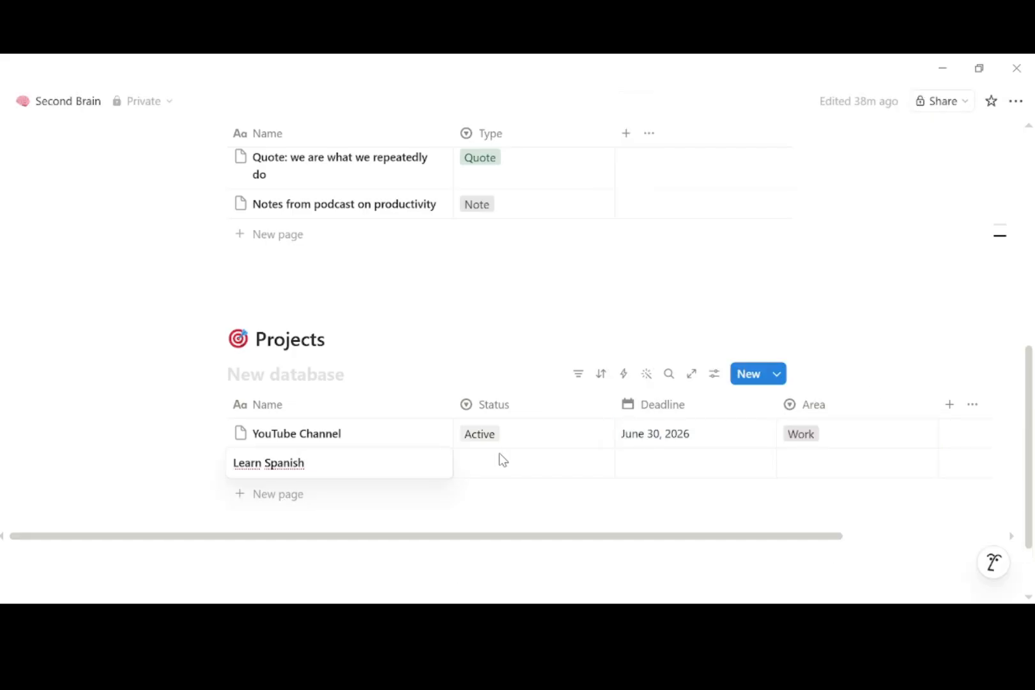
click(500, 461)
click(505, 563)
Set the Learn Spanish project's deadline to December 31, 2026 and its area to Learning
click(657, 471)
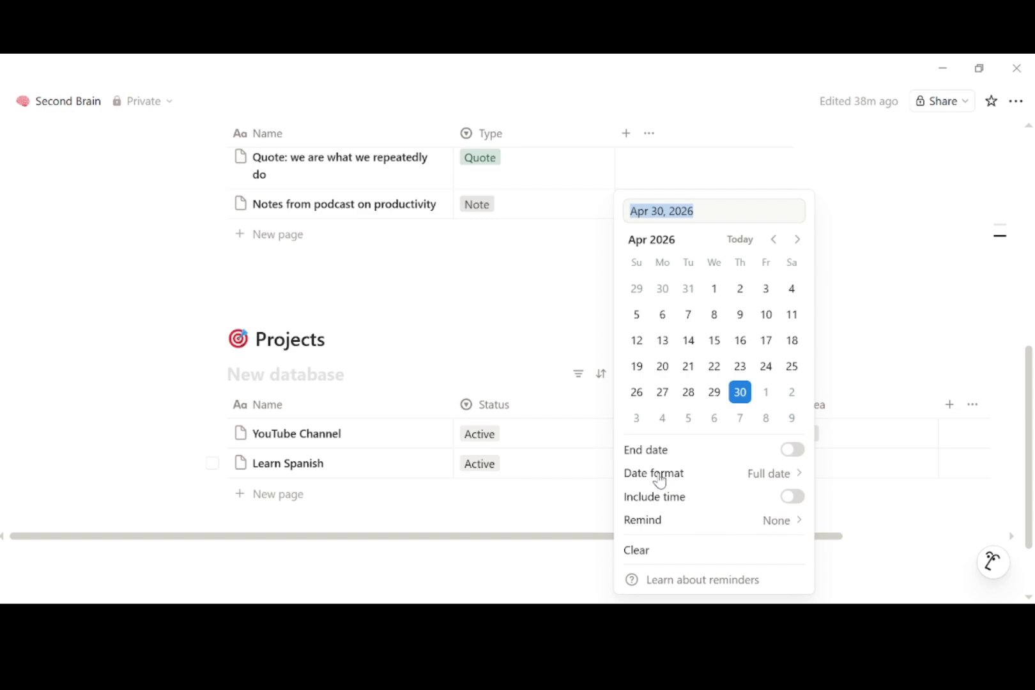
click(796, 240)
click(797, 240)
click(797, 241)
click(796, 240)
click(796, 240)
click(796, 239)
click(796, 239)
click(796, 240)
click(739, 392)
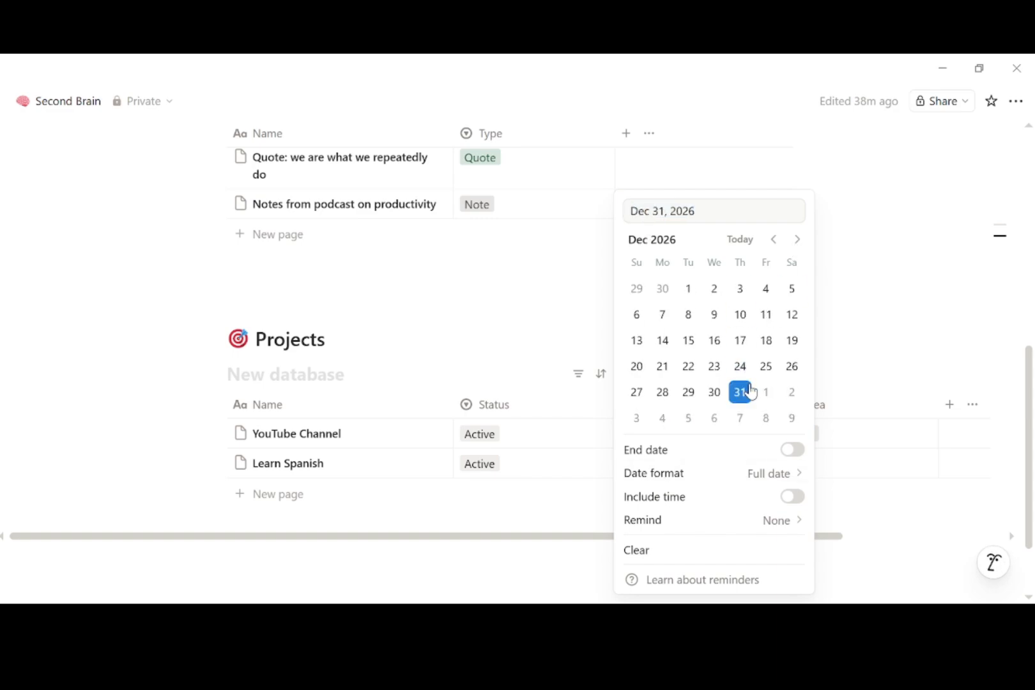
click(889, 484)
click(885, 467)
click(832, 387)
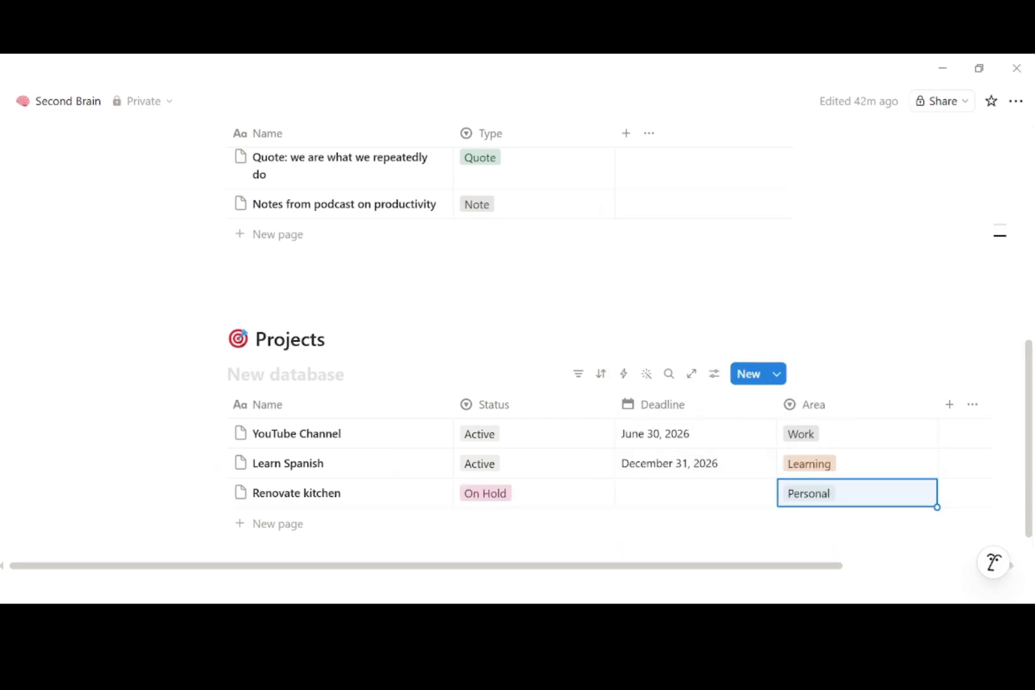
Add a project named "Build Notion templates" to the Projects database with the status Active
click(245, 525)
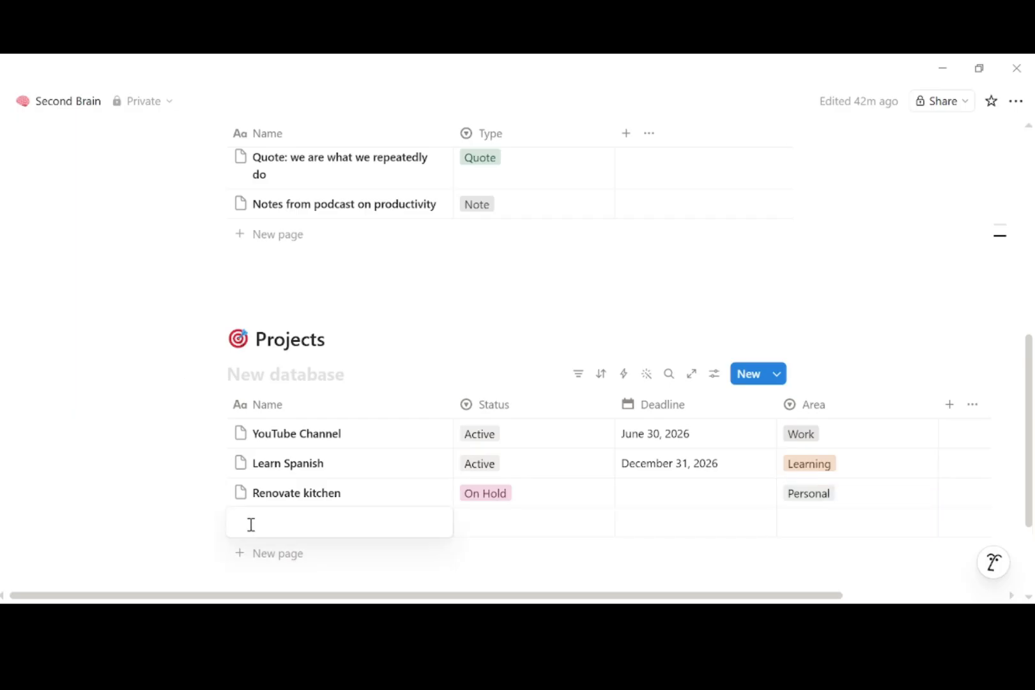
text(Build Notion templates)
click(522, 527)
click(522, 496)
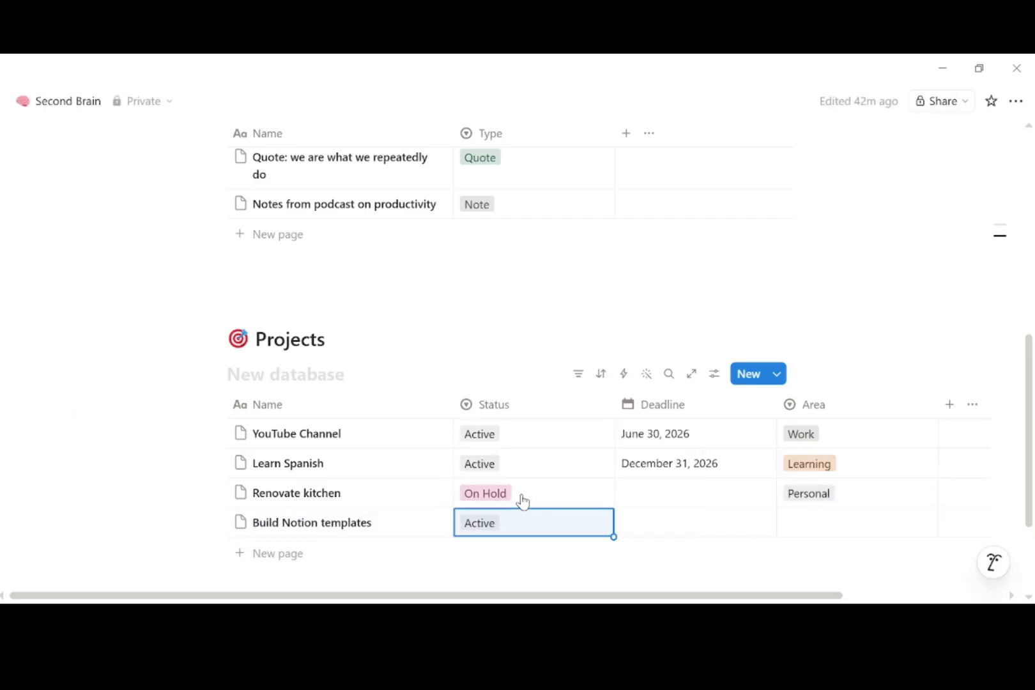
Set the Build Notion templates project's deadline to May 15, 2026 and its area to Work
click(665, 529)
click(797, 182)
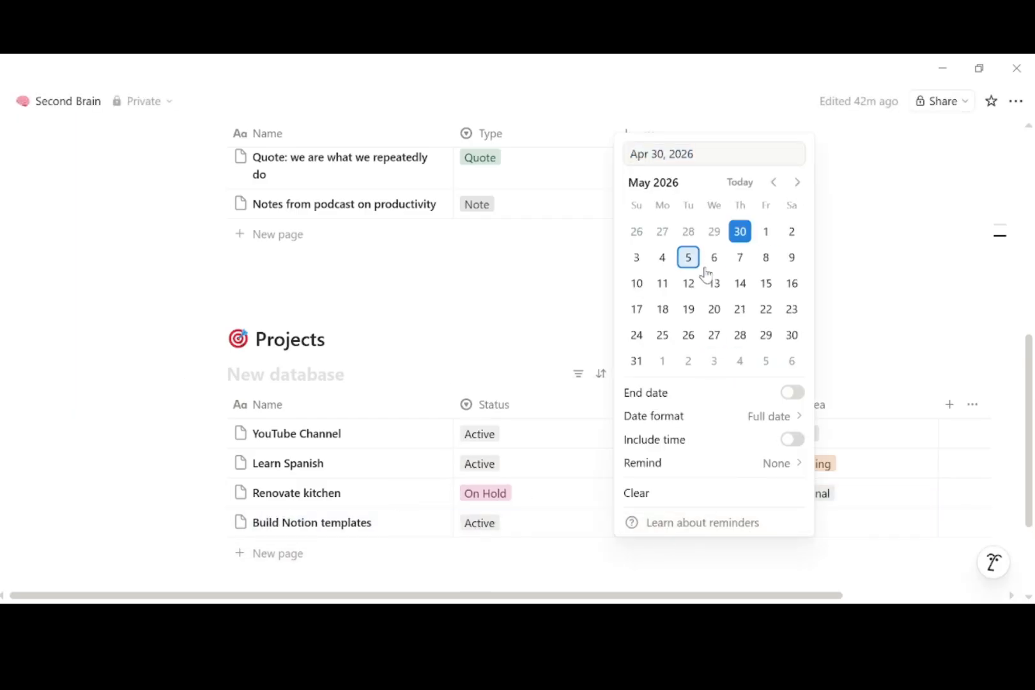
click(765, 283)
click(869, 530)
click(869, 530)
click(848, 493)
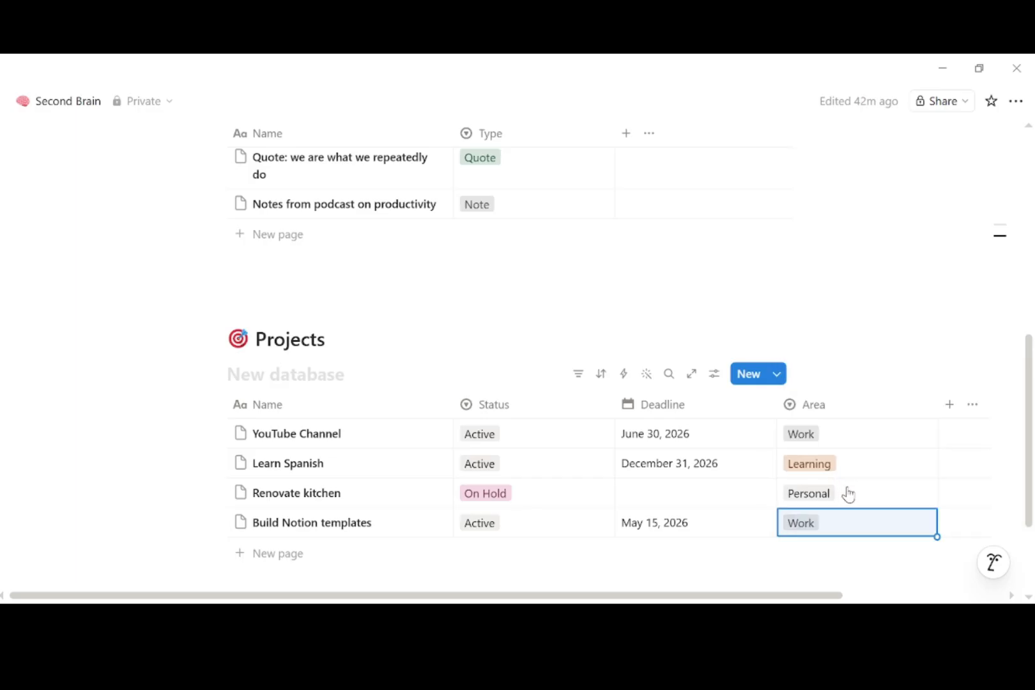
Add a project named "Run a half marathon" to the Projects database with the status Active
scroll(511, 357, down, 2)
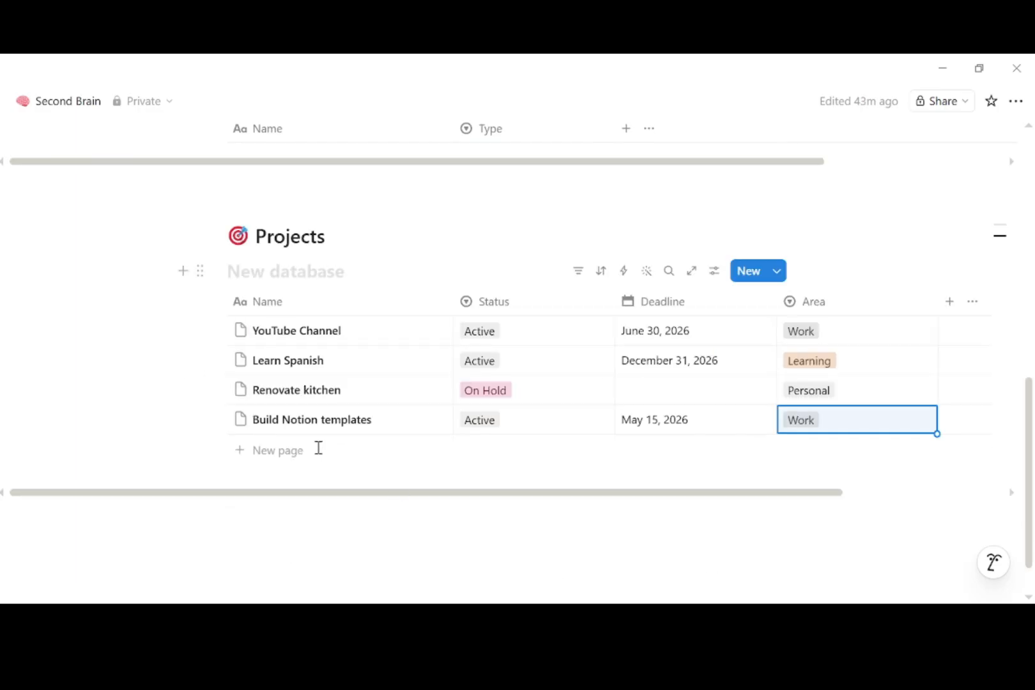
click(255, 449)
text(Run a half marathon)
key(Return)
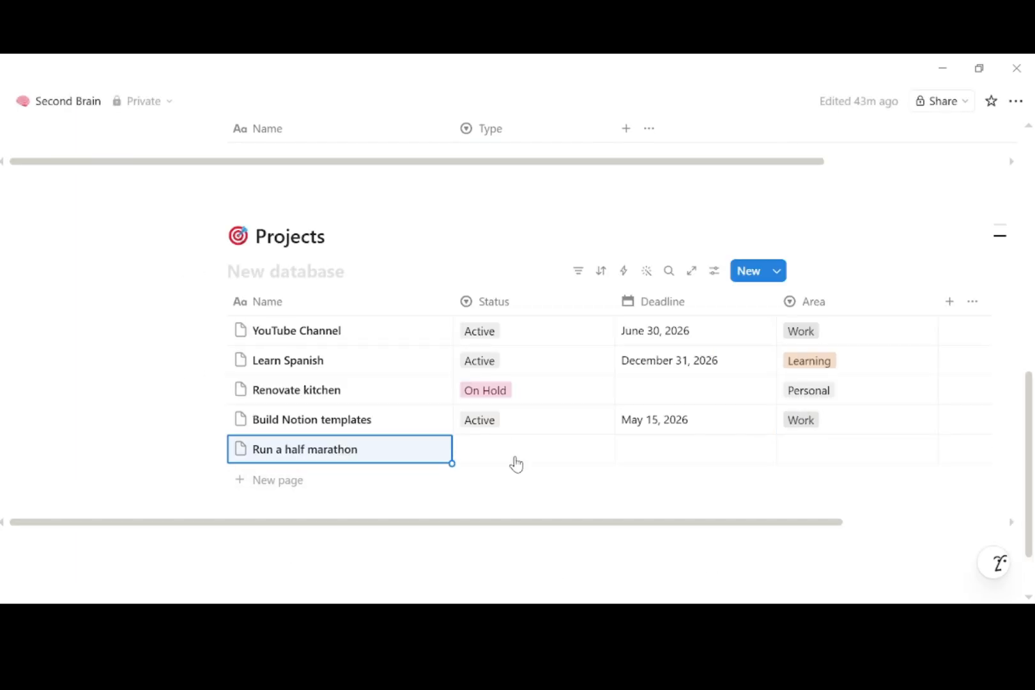
click(516, 463)
click(508, 548)
Set the Run a half marathon project's deadline to September 1, 2026 and its area to Health
click(641, 450)
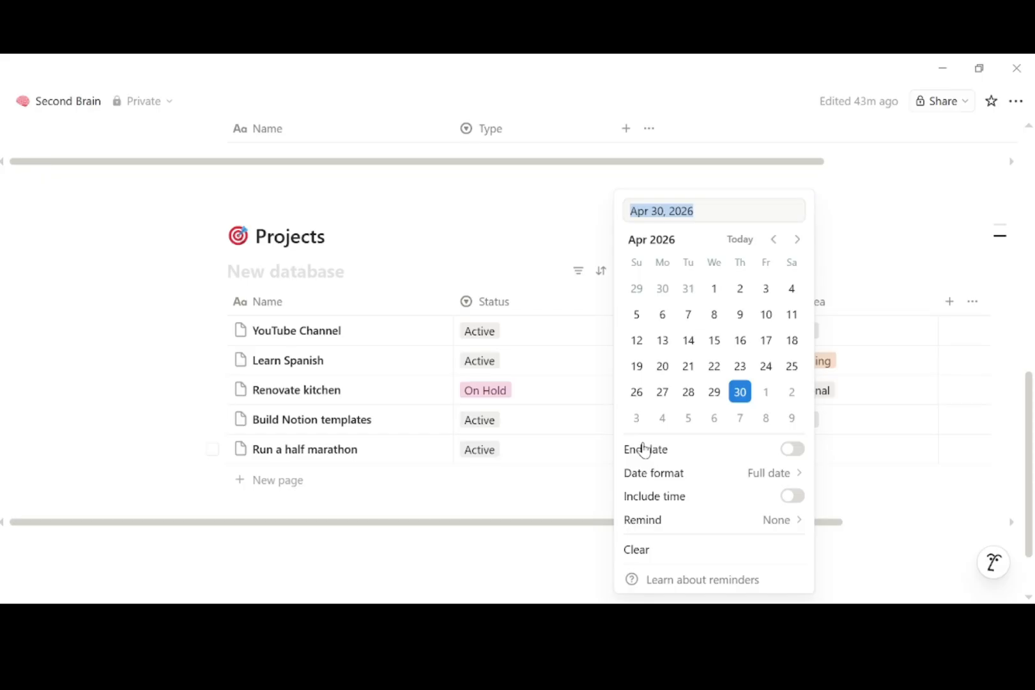
click(797, 239)
click(797, 239)
click(797, 239)
click(797, 239)
click(797, 239)
click(688, 288)
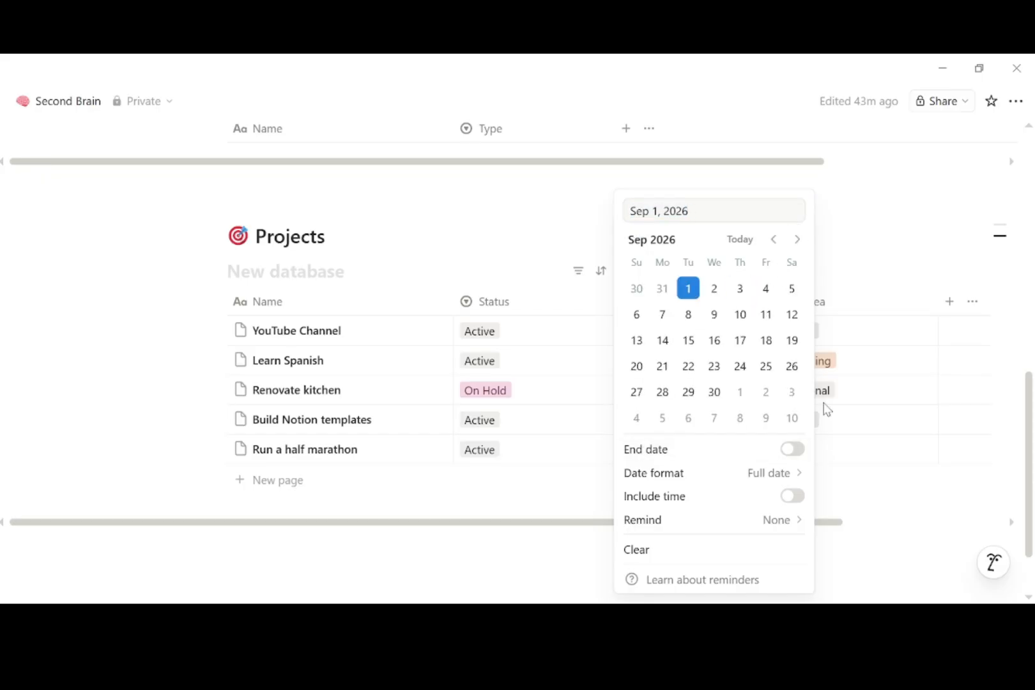
click(825, 408)
click(852, 462)
click(830, 504)
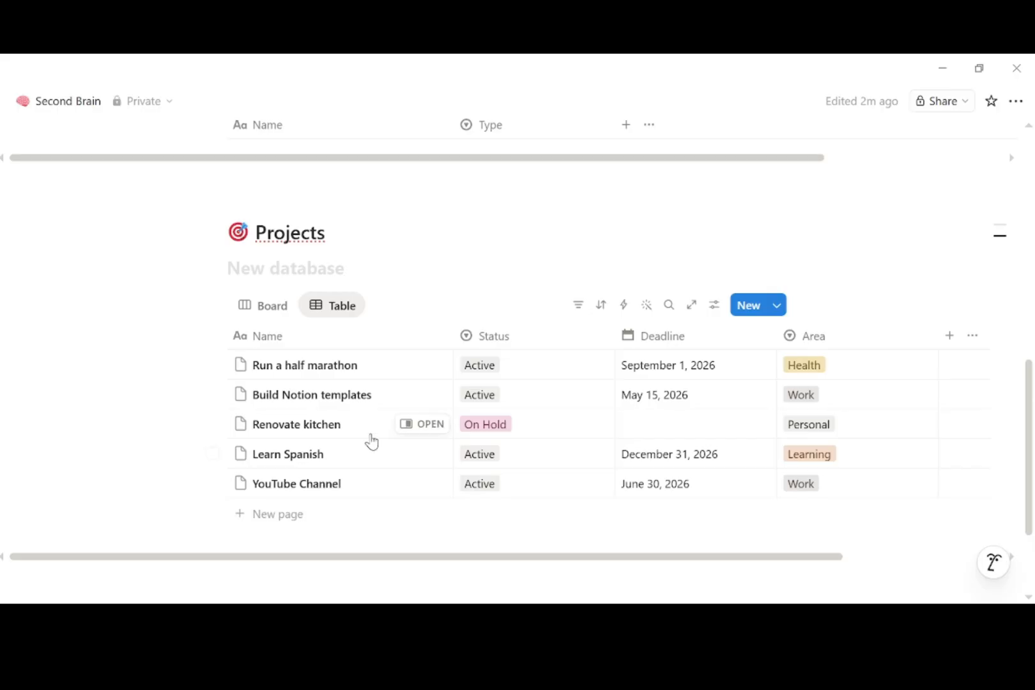
Switch the Projects database from its Table view to its Board view
click(262, 306)
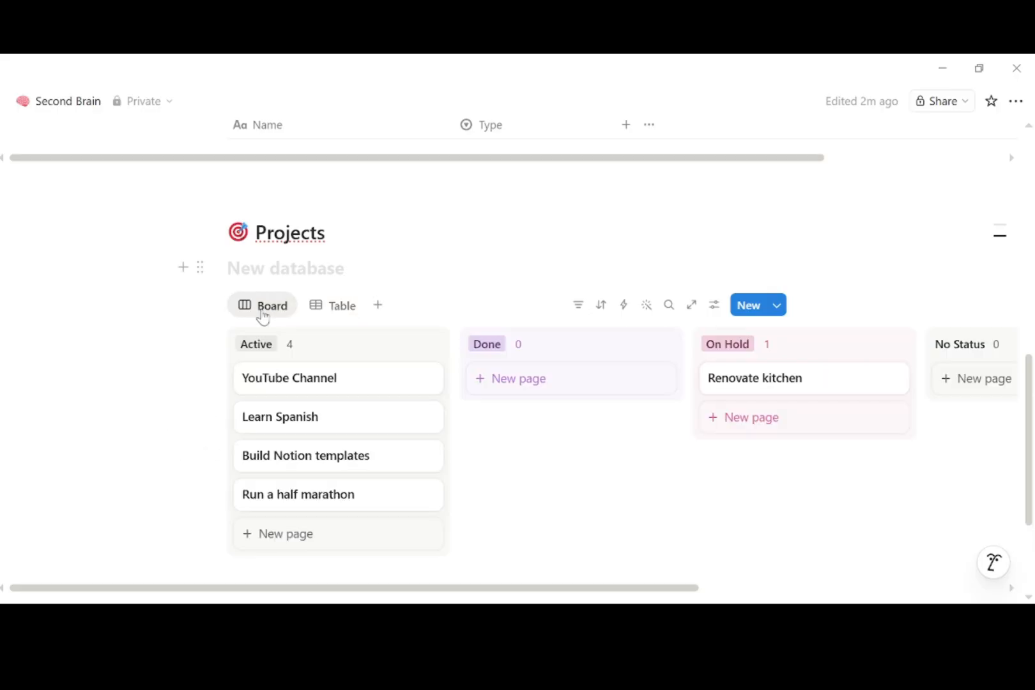
click(273, 312)
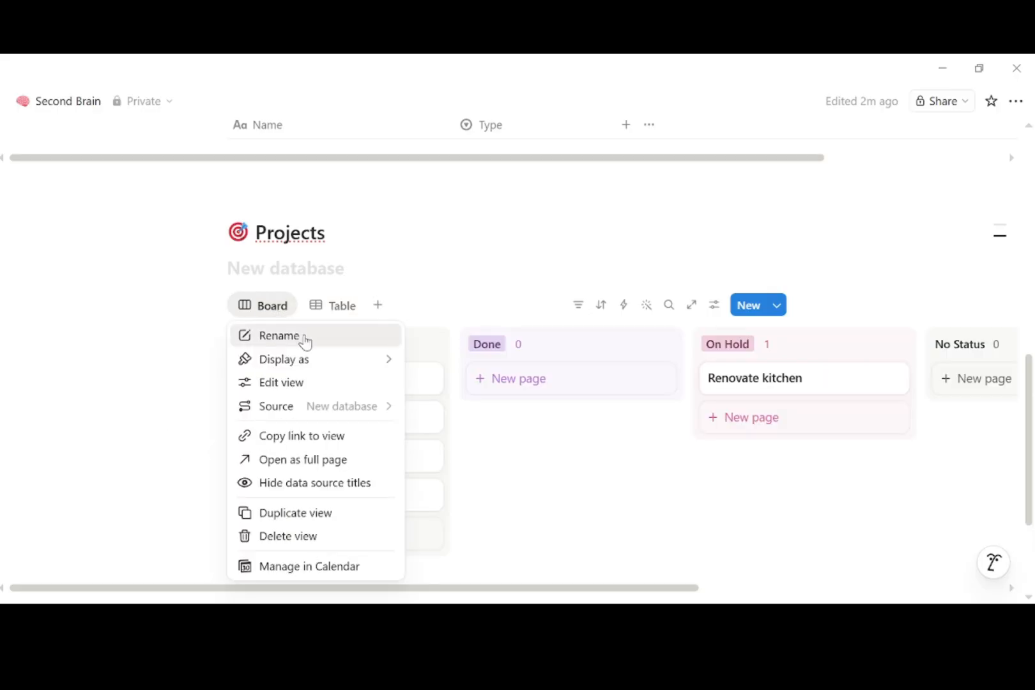
click(180, 312)
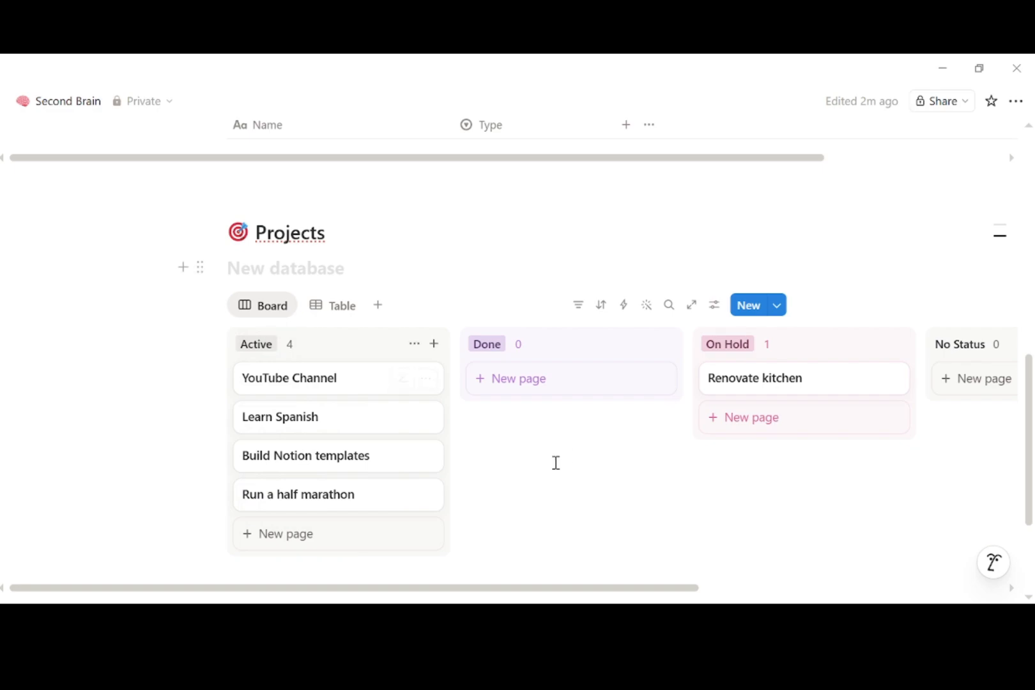
drag(605, 591, 715, 585)
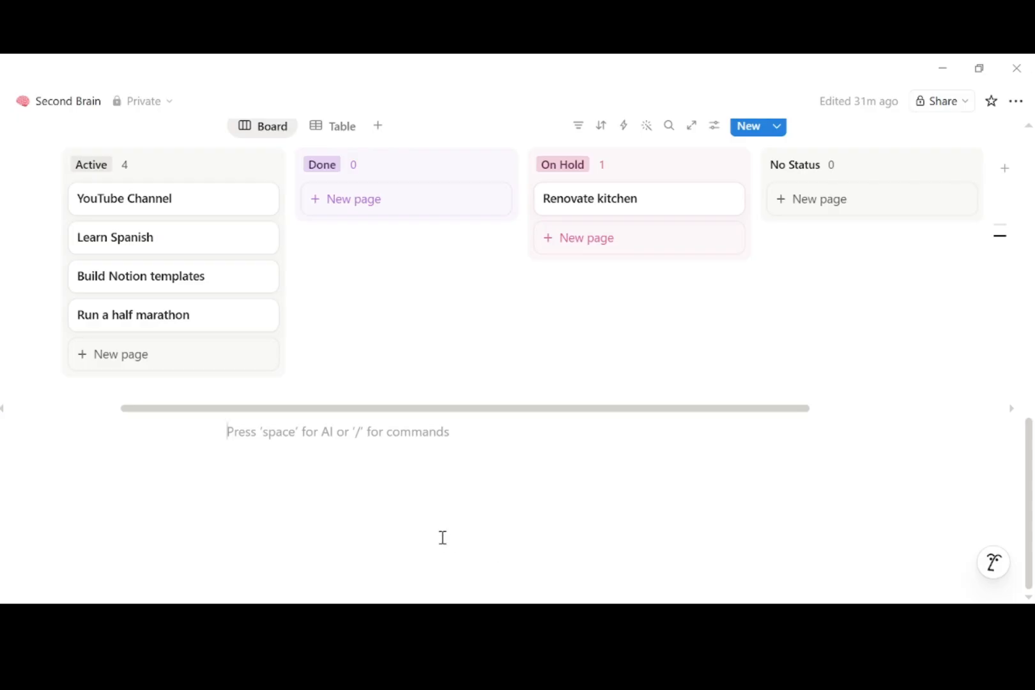
Add a Heading 2 reading "🔄 Areas" below the Projects board
text(/)
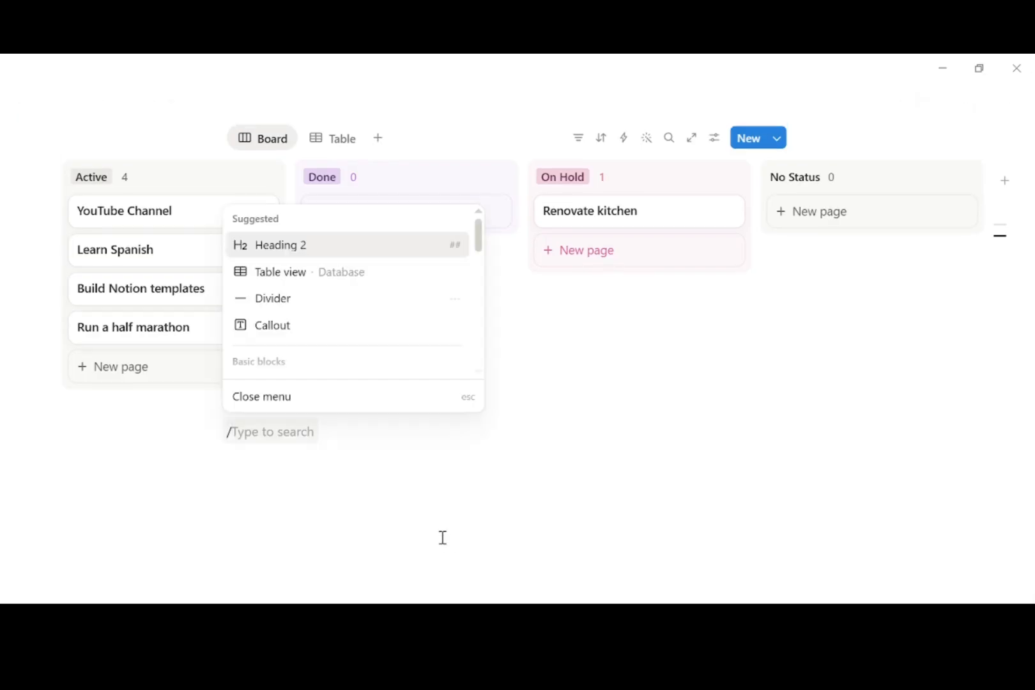
click(307, 244)
text(🔄 Areas)
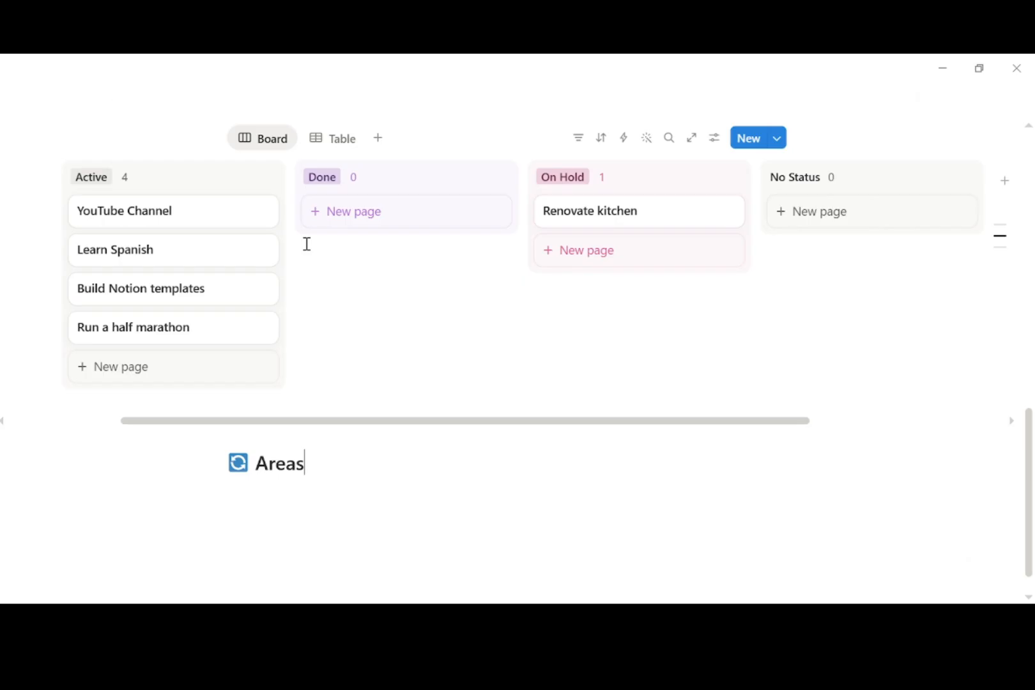
key(Return)
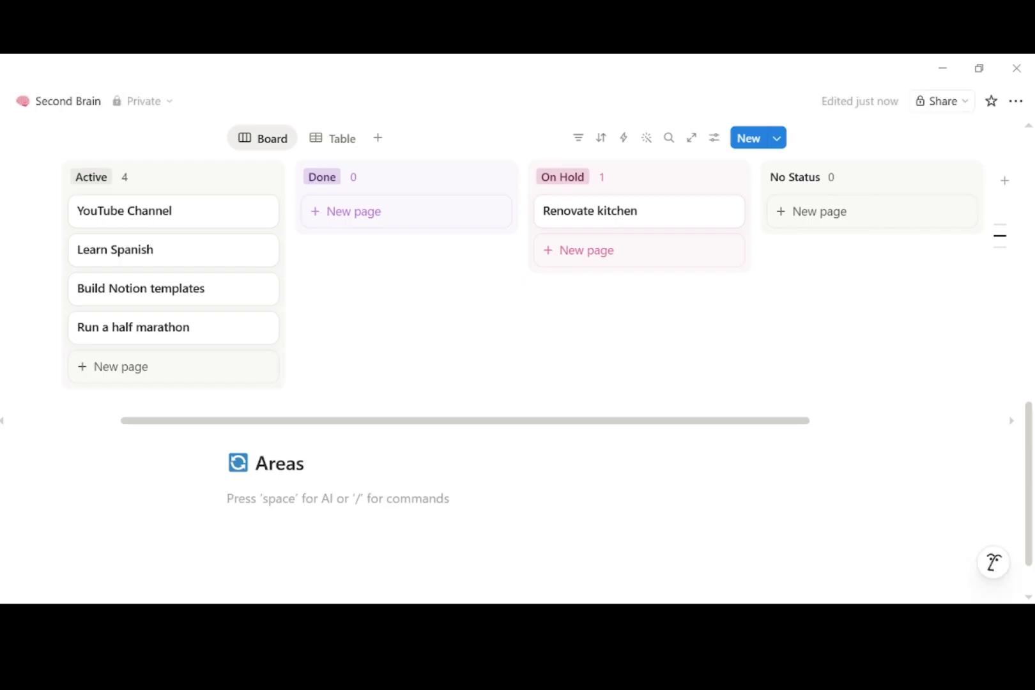
Insert a subpage titled "💼 Work" under the Areas heading
text(/pa)
click(303, 311)
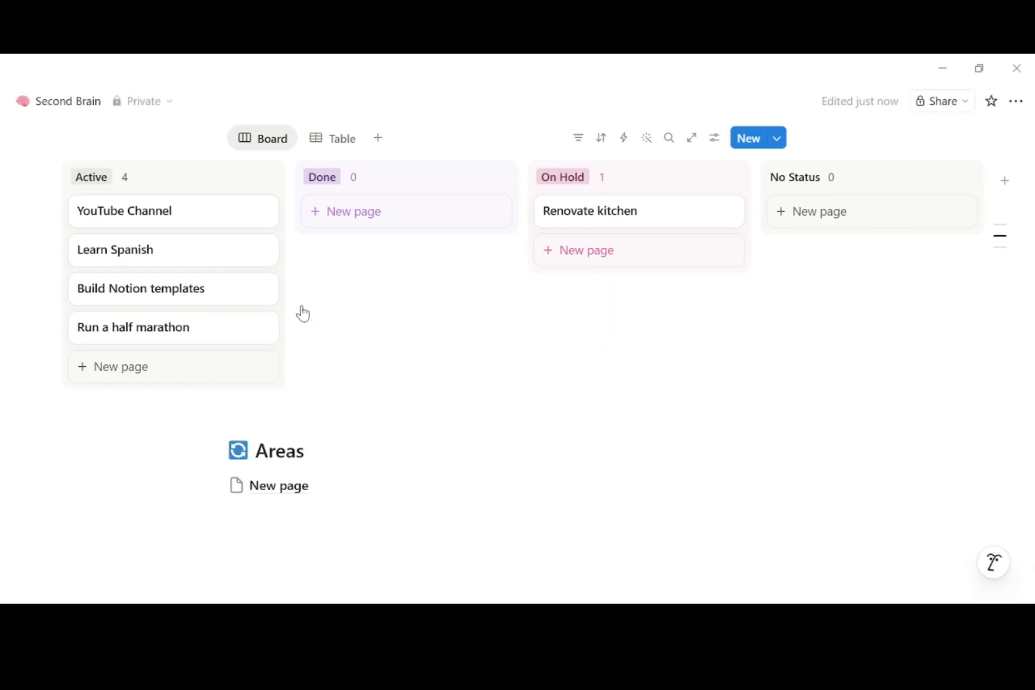
text(💼 Work)
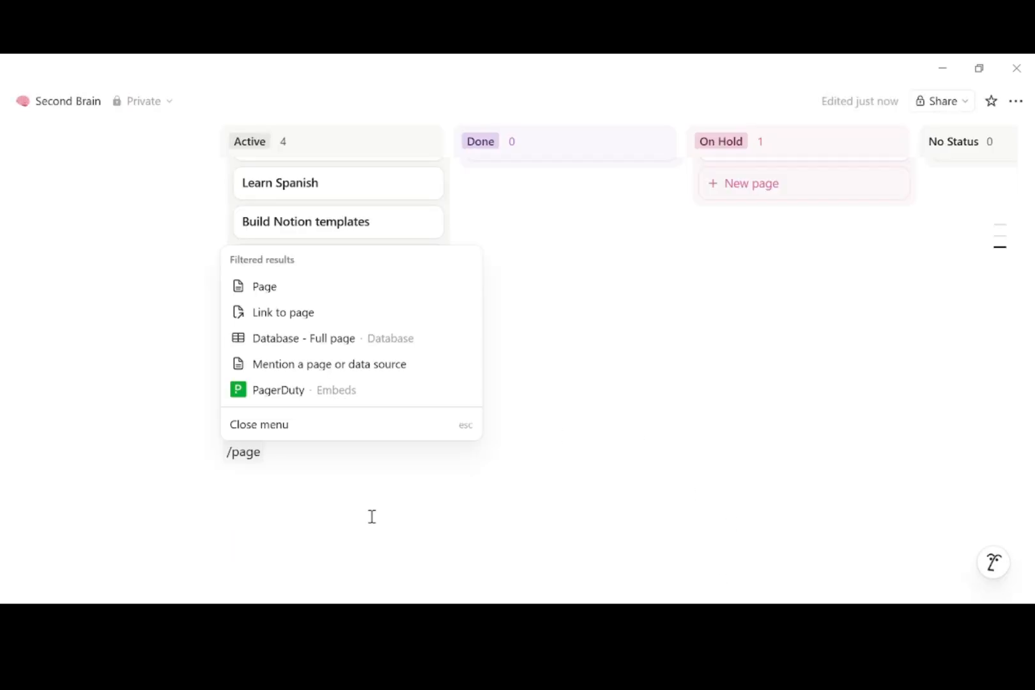
Insert another subpage in the Areas section and title it "🏠 Personal"
click(270, 289)
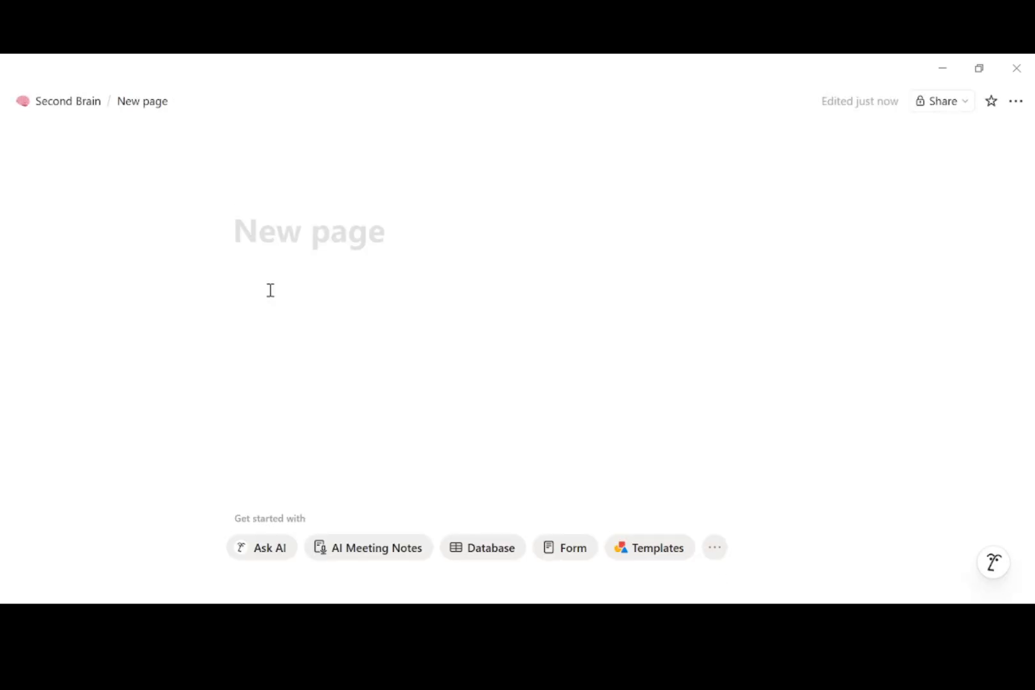
text(🏠 Personal)
key(Return)
mouse_move(37, 106)
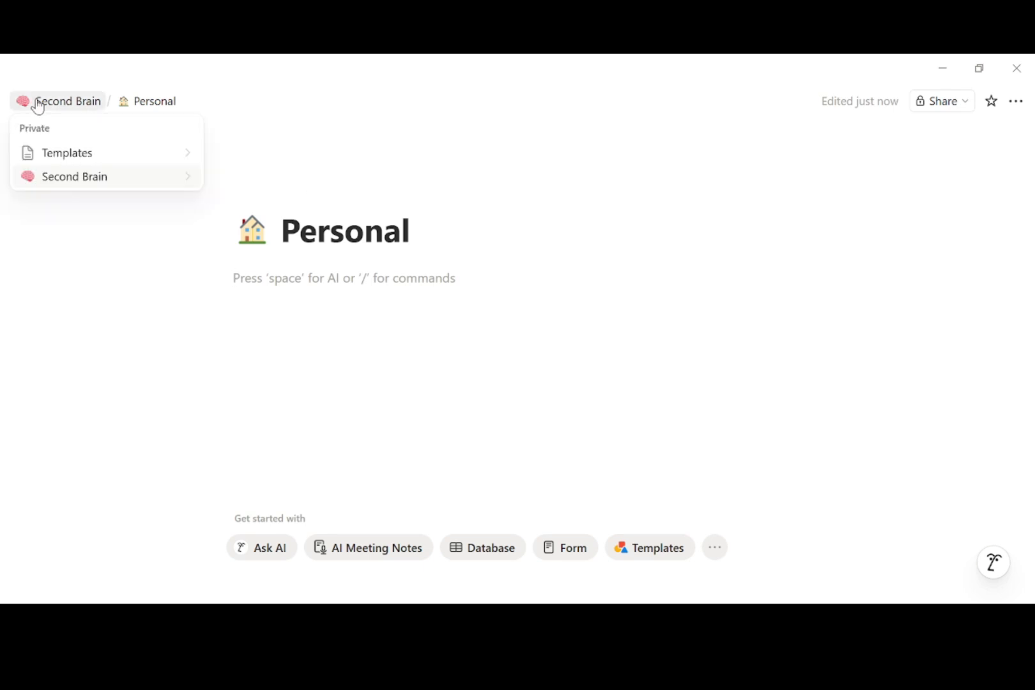
Return to the Second Brain page and add another subpage in the Areas section titled "📚 Learning"
click(86, 176)
scroll(1022, 447, down, 10)
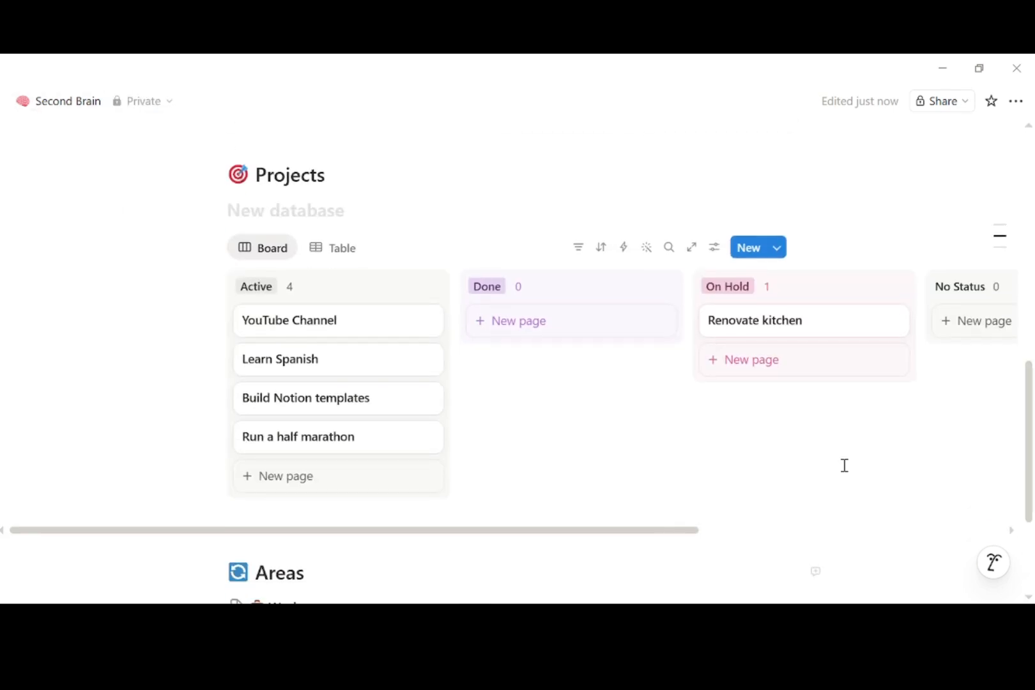
key(ctrl+n)
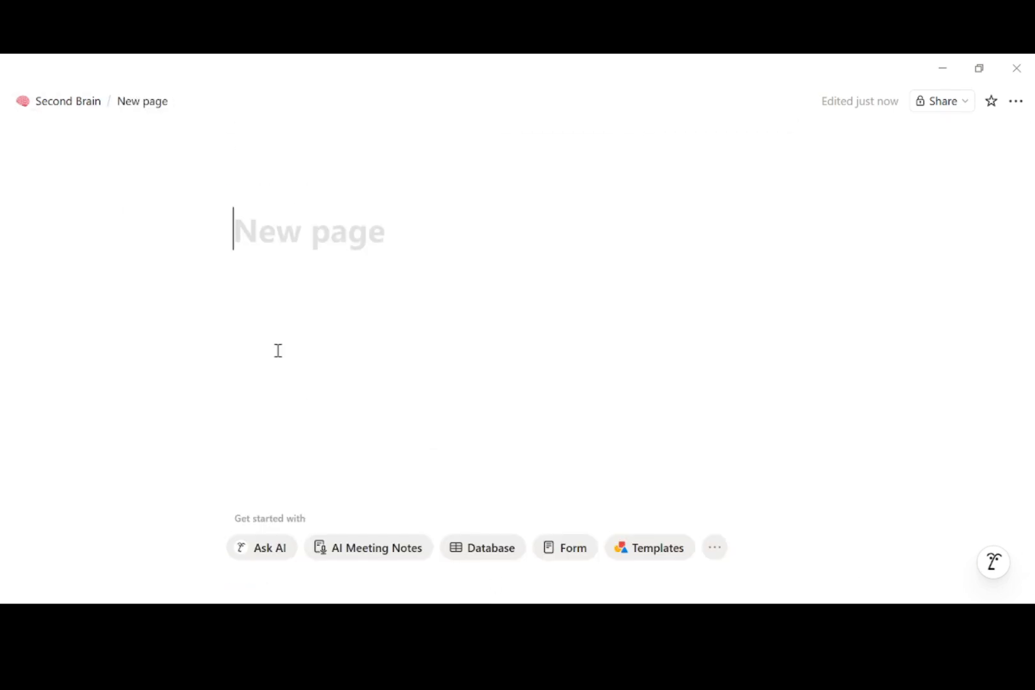
text(📚 Learning)
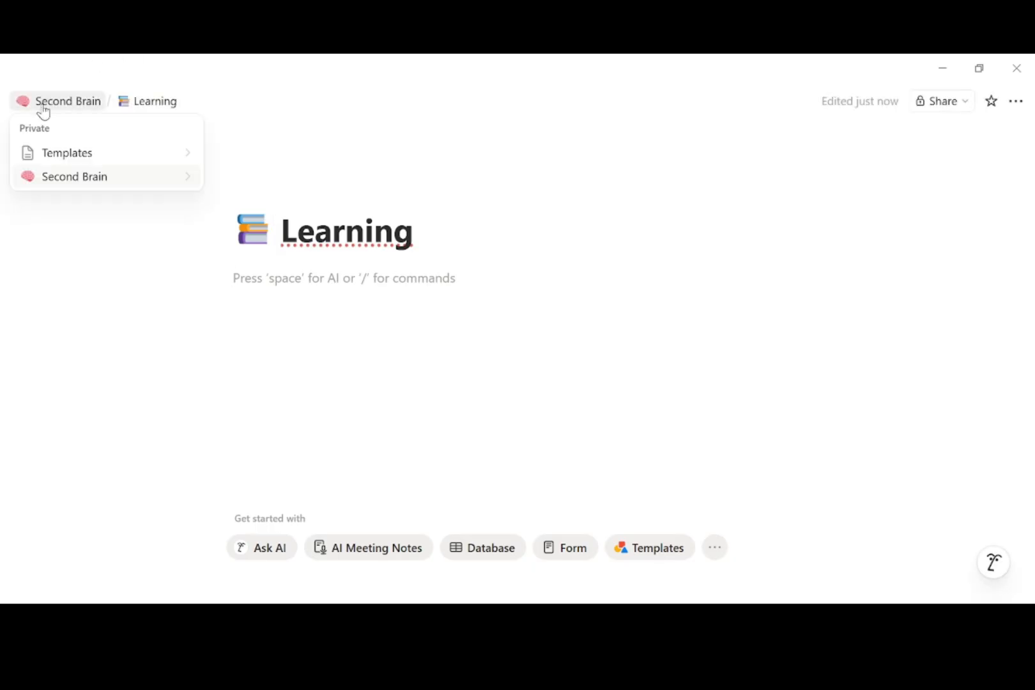
Go back to Second Brain and insert a subpage titled "💪 Health" below Learning in the Areas section
click(42, 108)
scroll(1031, 184, down, 10)
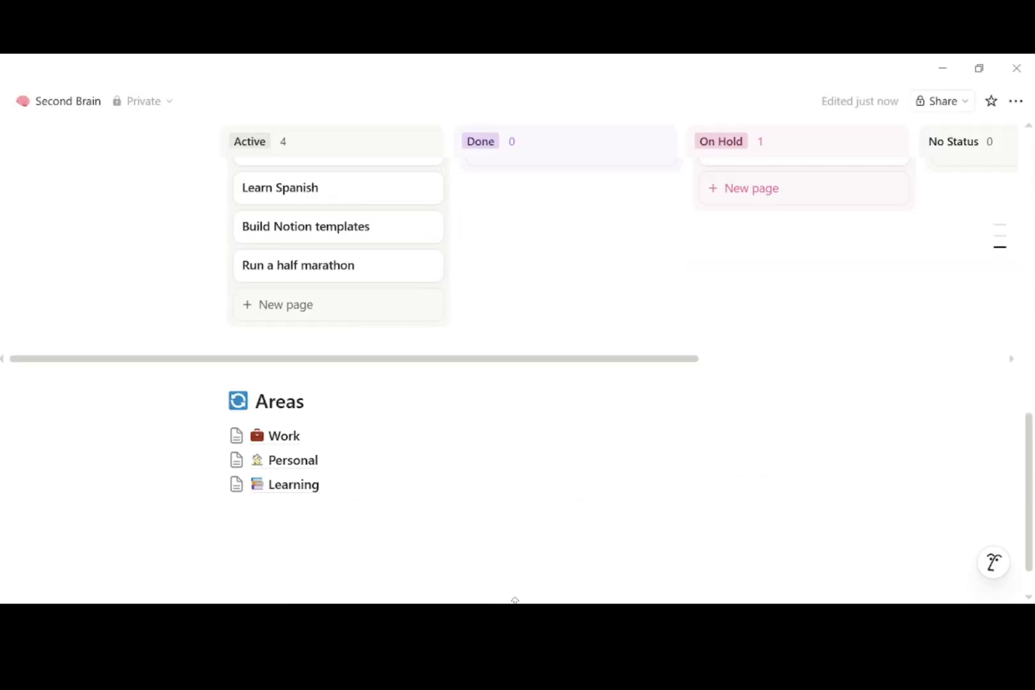
click(337, 518)
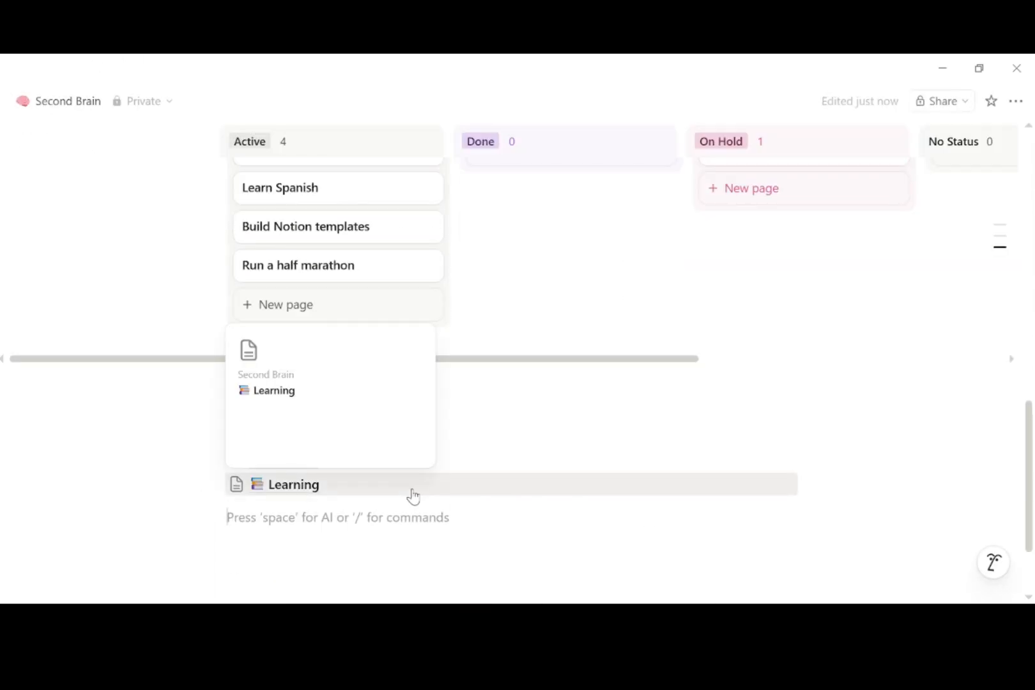
text(/pa)
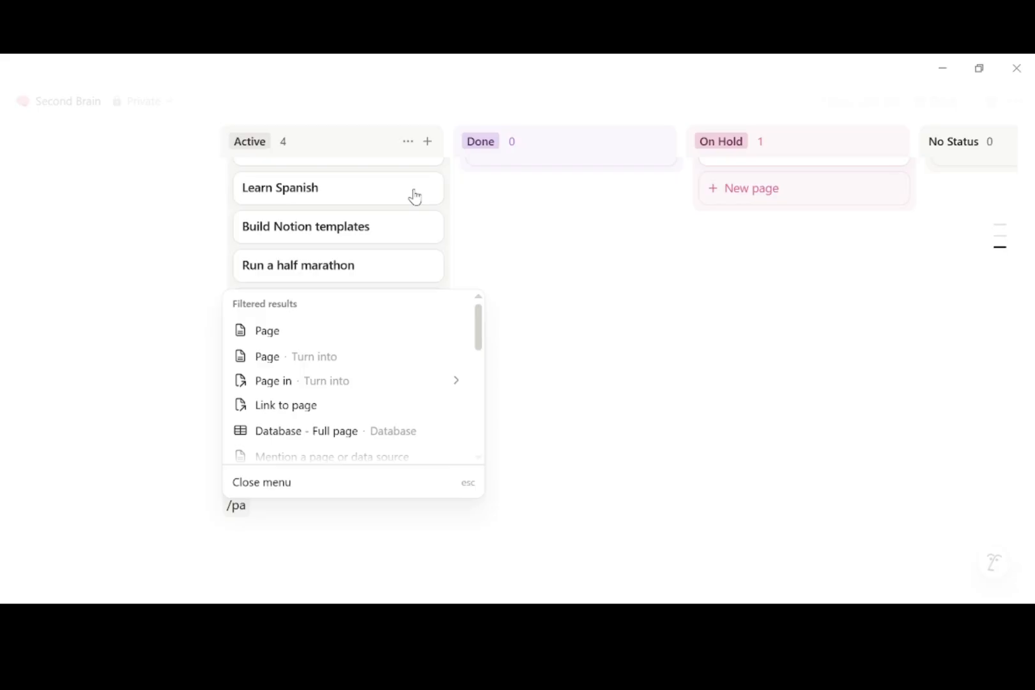
click(291, 329)
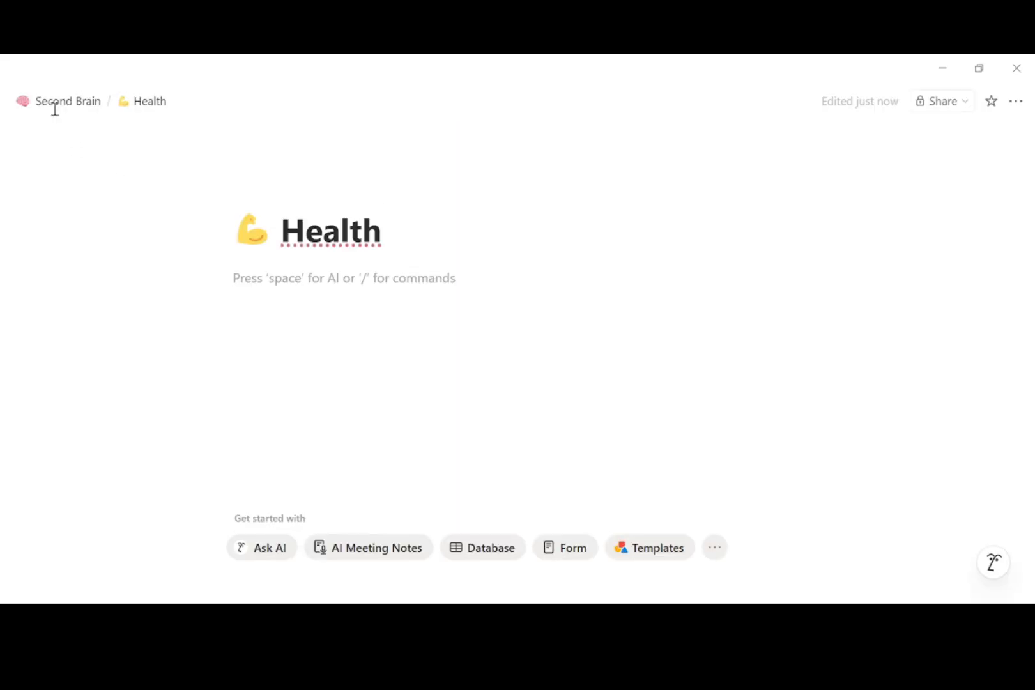
Open the Work subpage from the Areas list and fill it with Work, Active Goals and Meeting Notes headings, each section with its bullets
click(59, 106)
scroll(511, 357, down, 15)
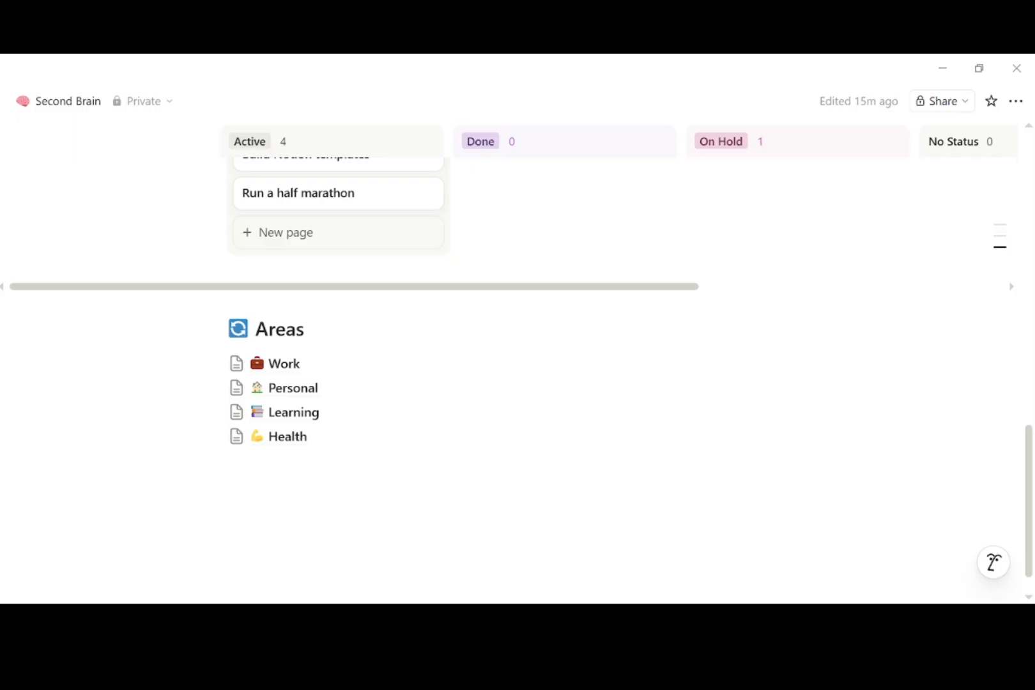
click(296, 362)
click(340, 314)
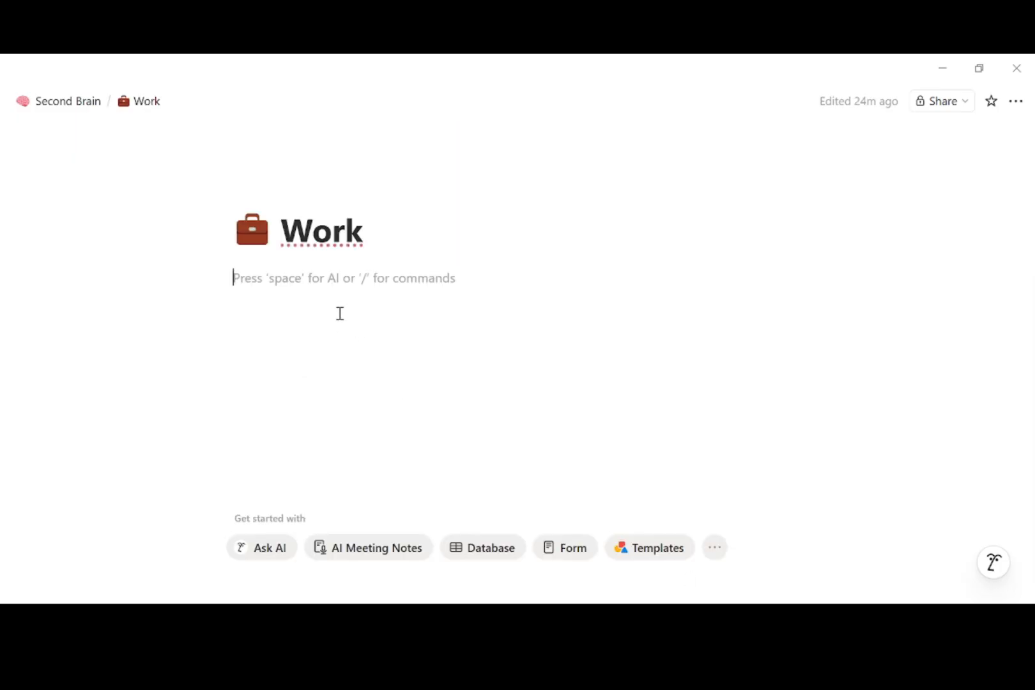
text(Work Active Goals Grow YouTube channel to 100 subscribers Launch template store Meeting Notes (add notes here after each meeting))
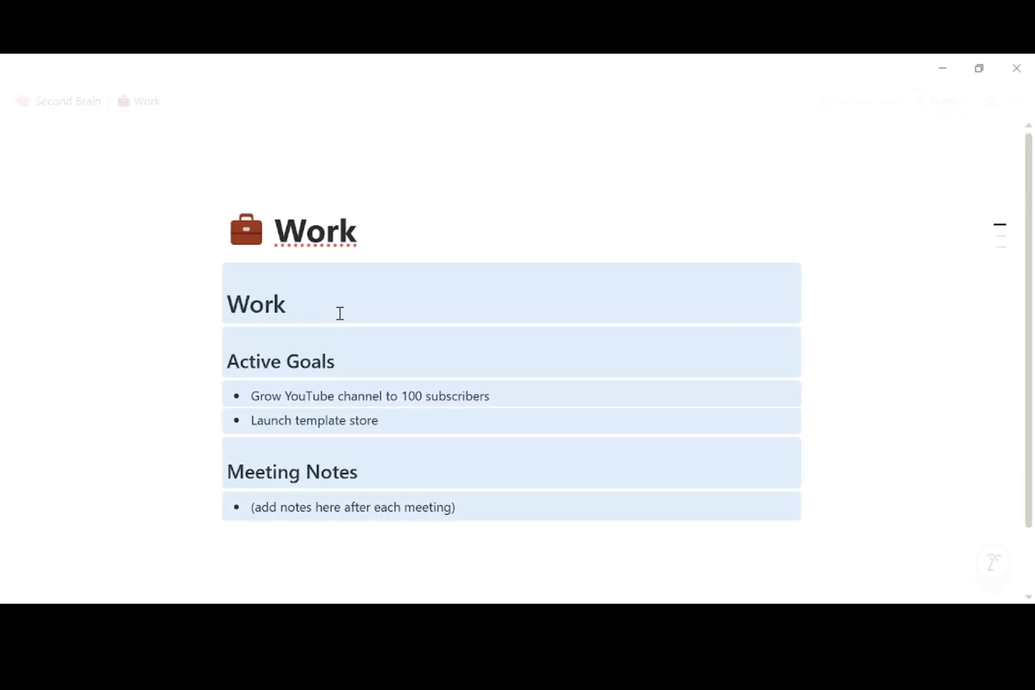
click(813, 396)
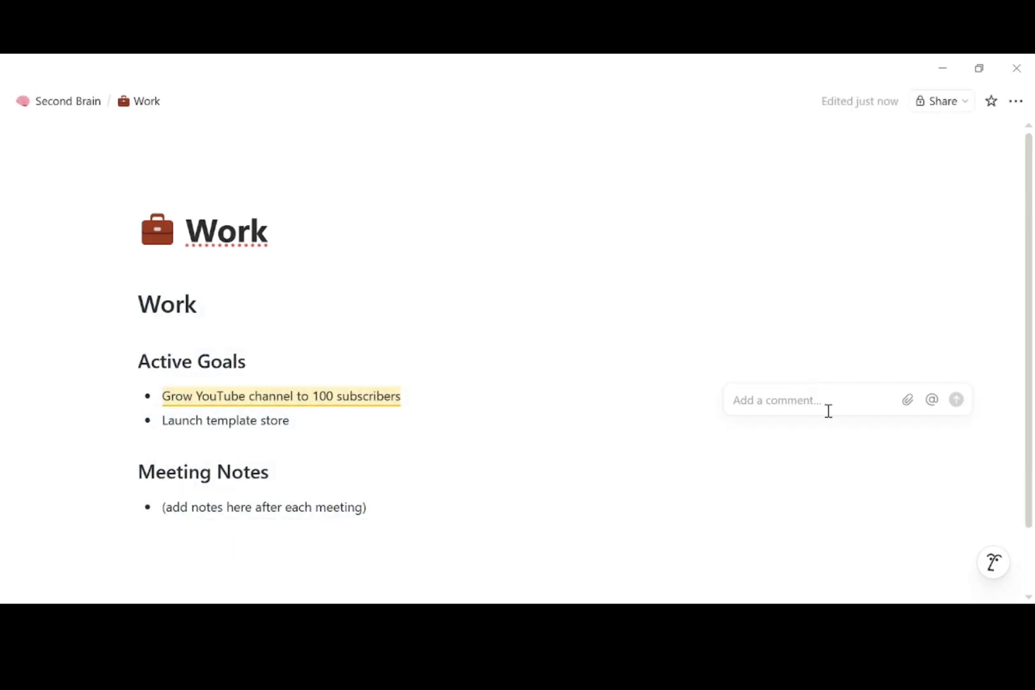
click(732, 502)
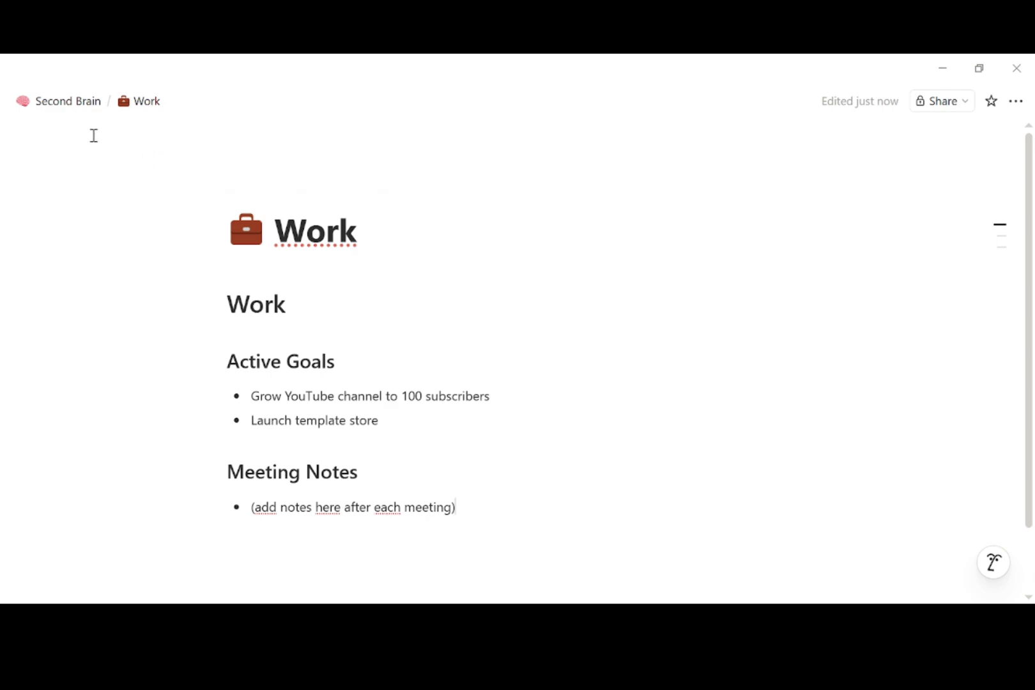
Reopen Work and add the headings Work, Active Goals ("Grow YouTube channel to 100 subscribers", "Launch template store") and Meeting Notes ("(add notes here after each meeting)")
click(69, 111)
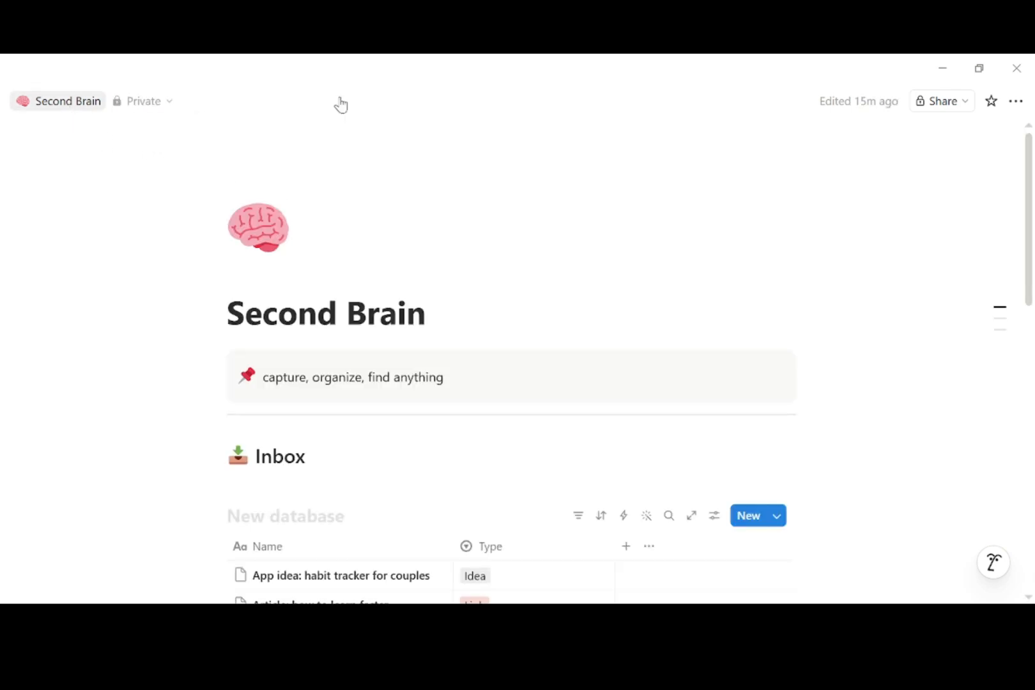
drag(1029, 259, 1032, 595)
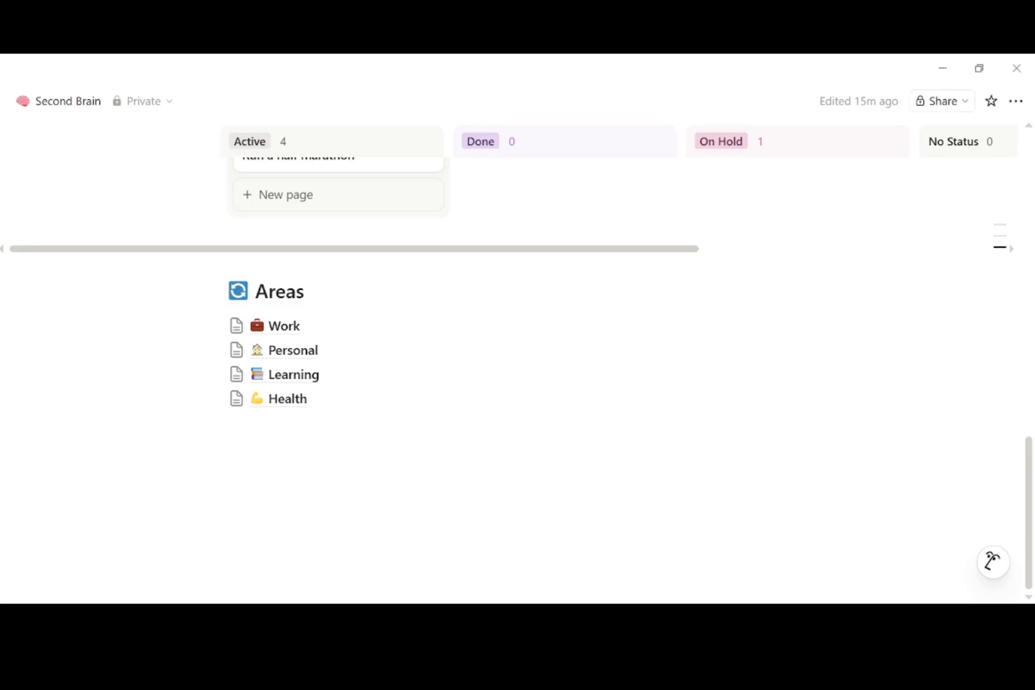
drag(1033, 578, 1033, 566)
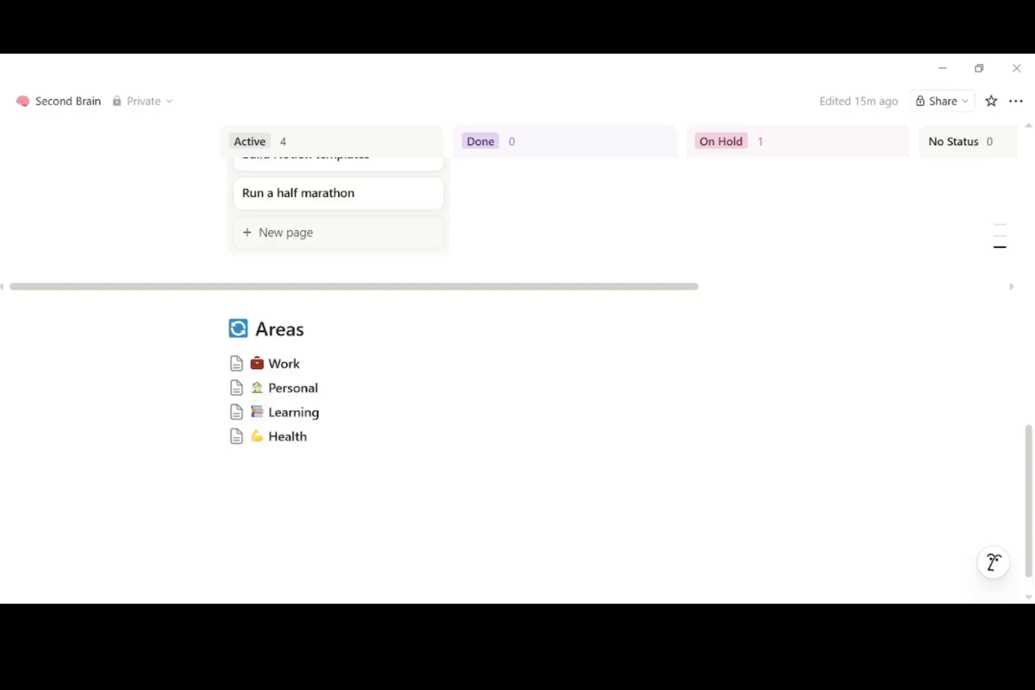
click(294, 364)
click(340, 317)
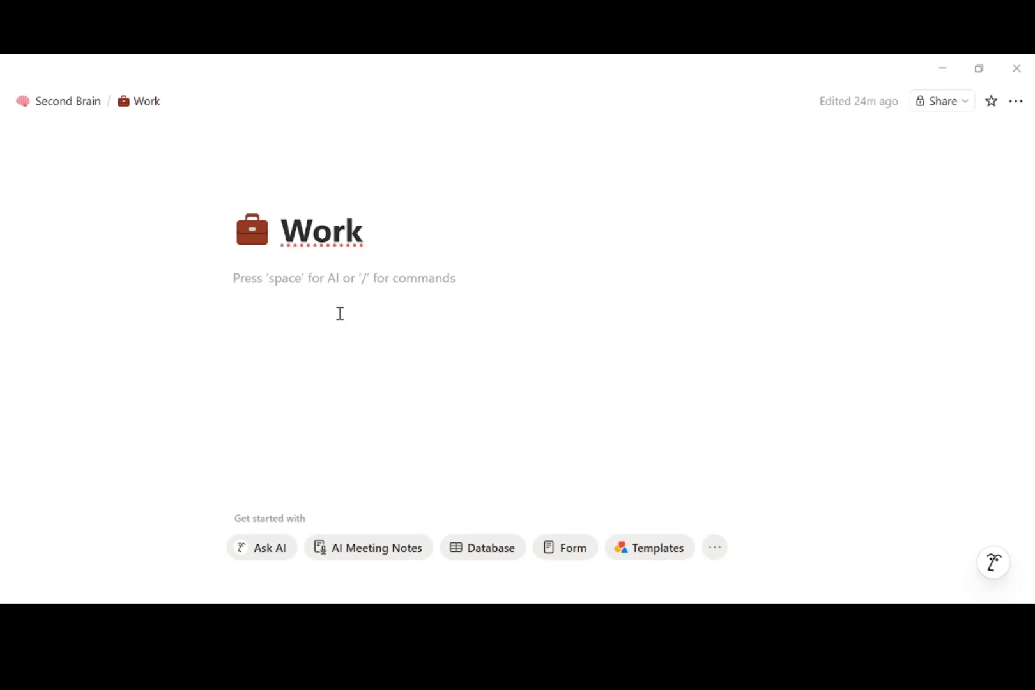
text(Work Active Goals Grow YouTube channel to 100 subscribers Launch template store Meeting Notes (add notes here after each meeting))
click(813, 397)
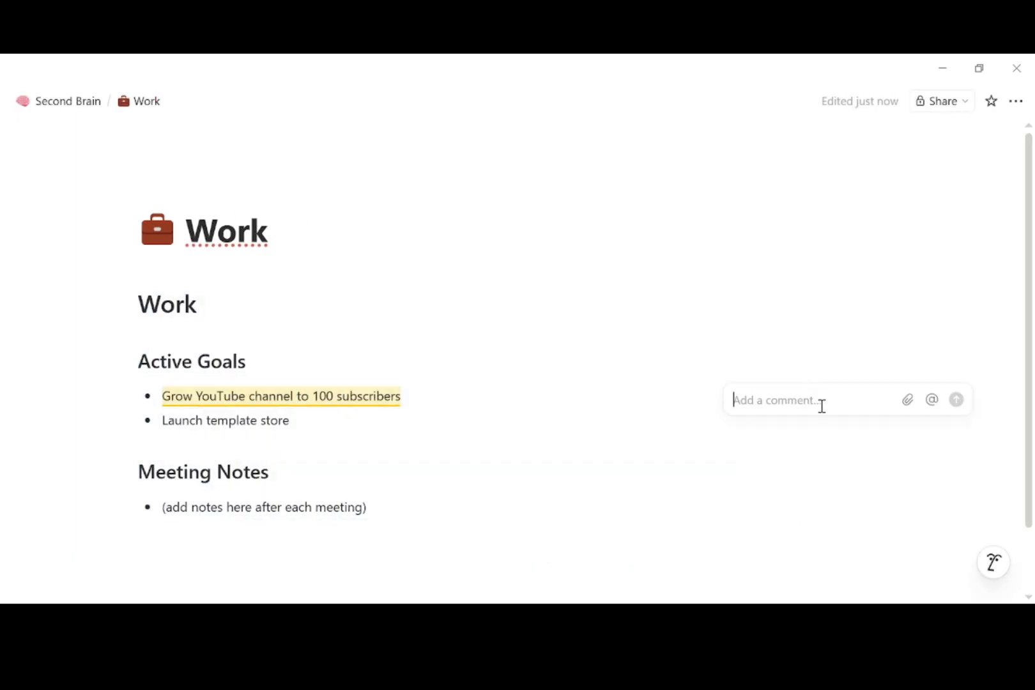
click(725, 507)
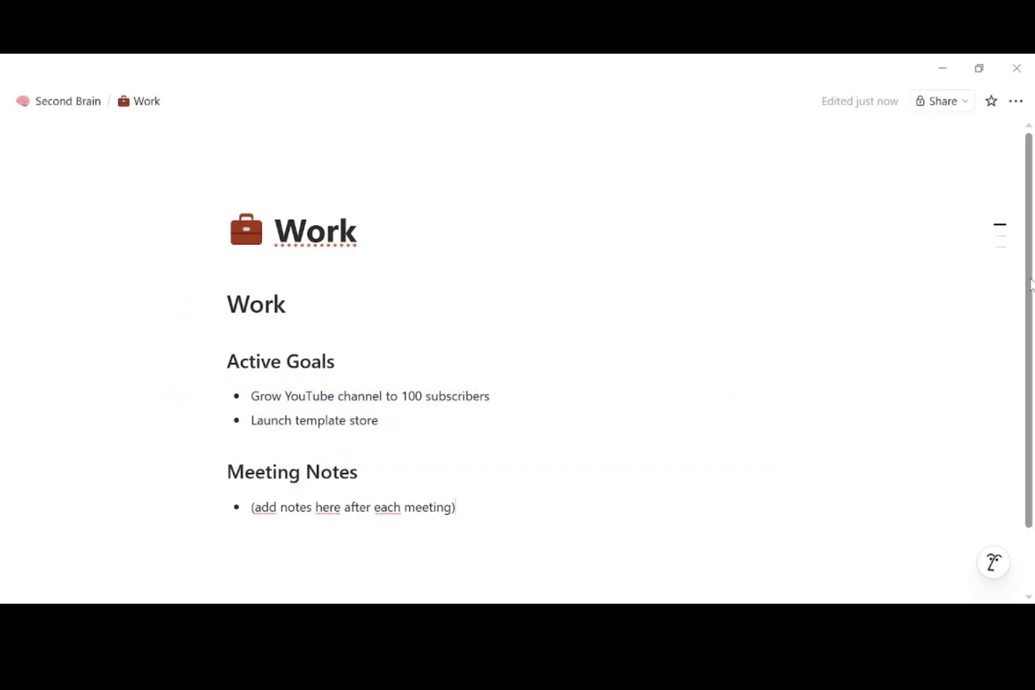
Return to the Second Brain page and insert a divider below the Areas subpages
click(69, 111)
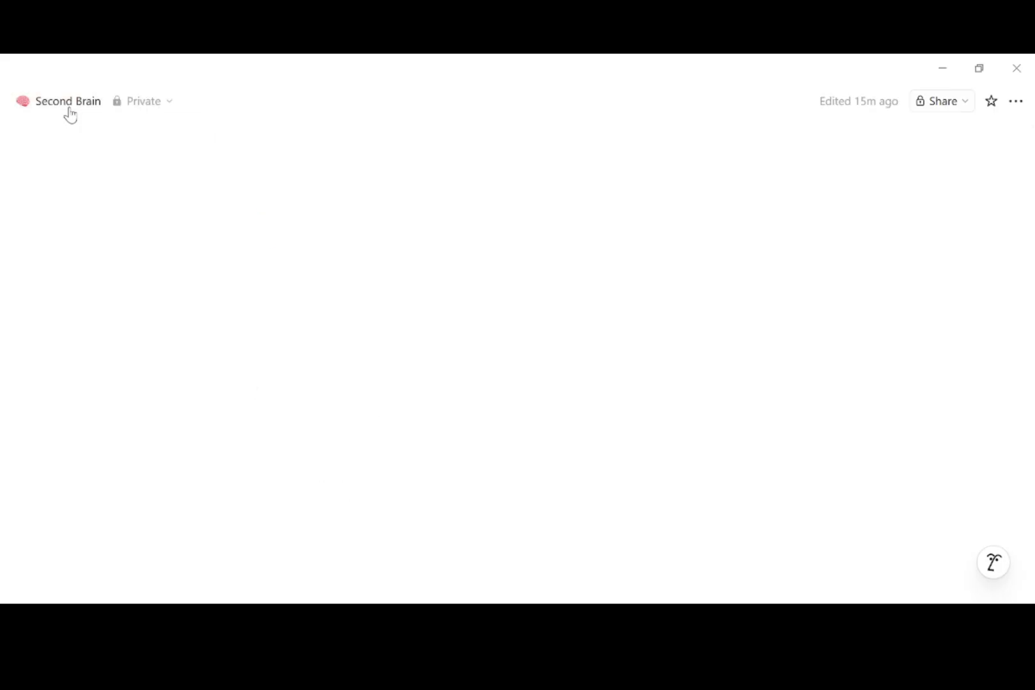
drag(1030, 262, 1033, 596)
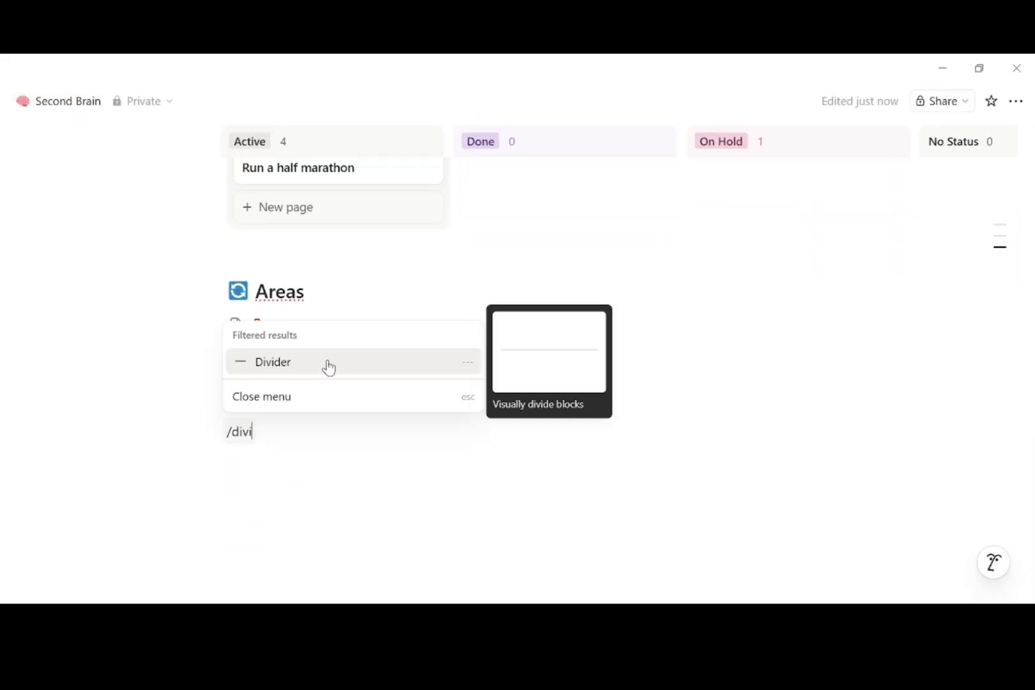
click(327, 364)
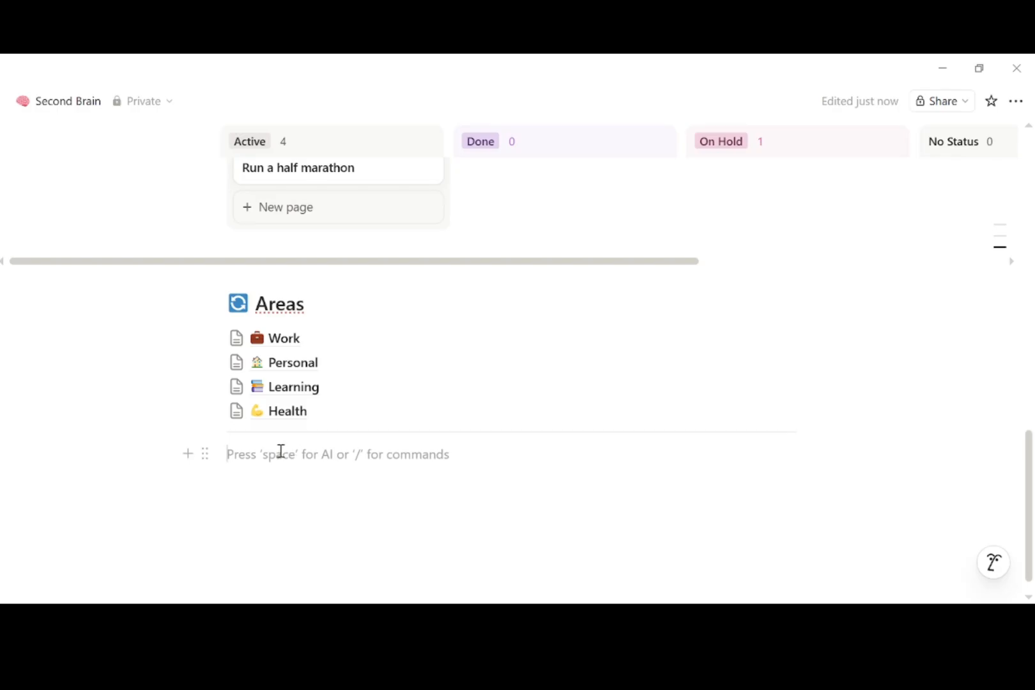
Add a Heading 2 reading "📚 Resources" below the divider
text(/he)
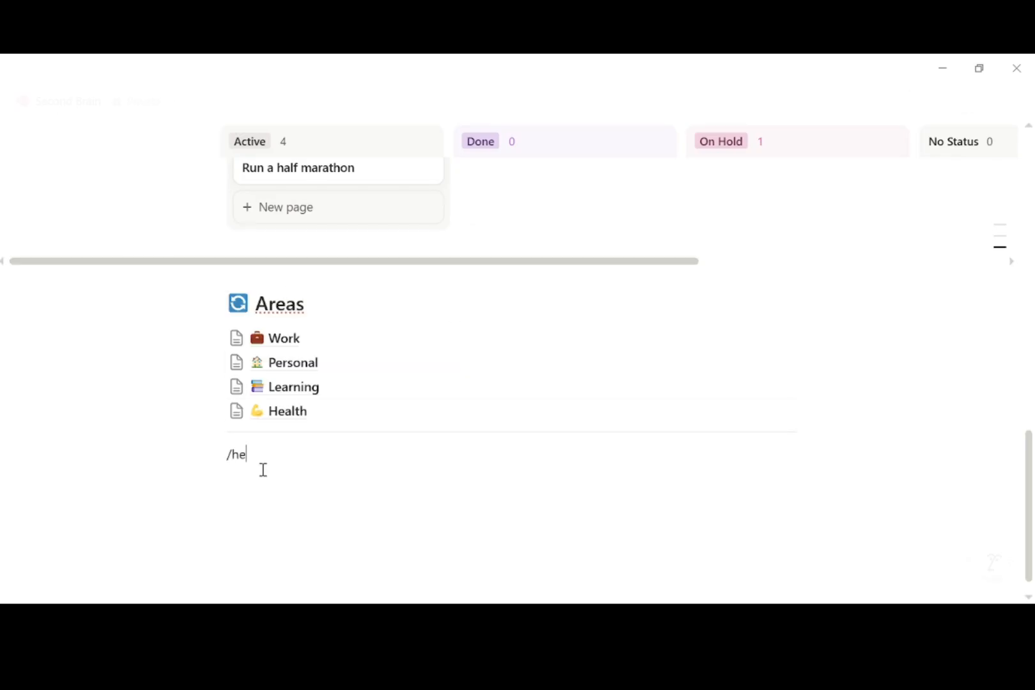
key(BackSpace)
key(BackSpace)
key(BackSpace)
text(/he)
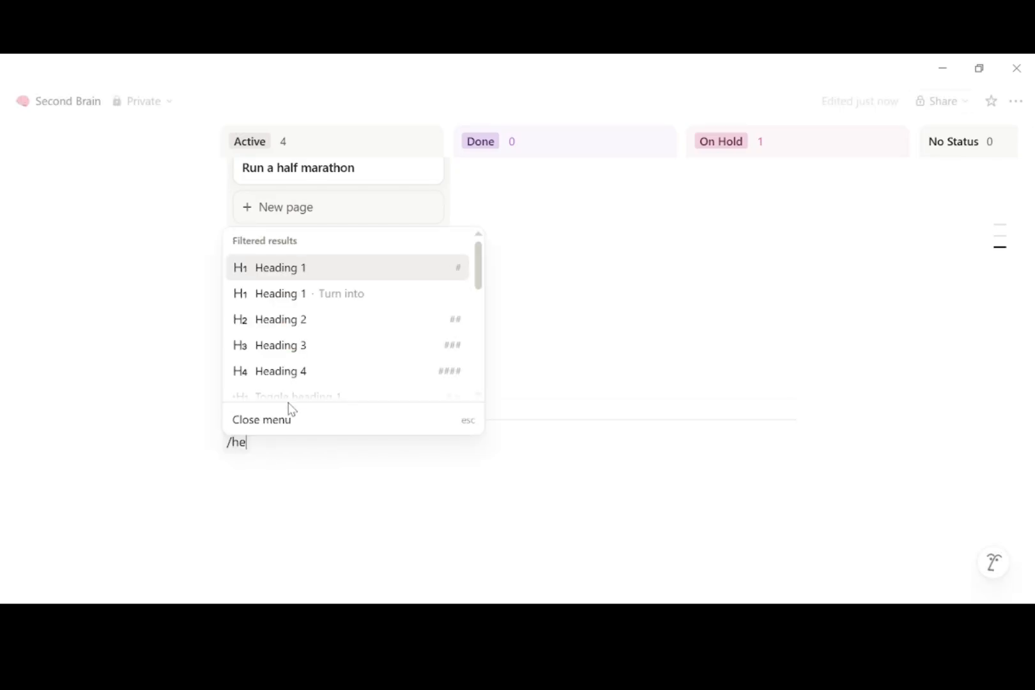
click(295, 326)
text(📚 Resources)
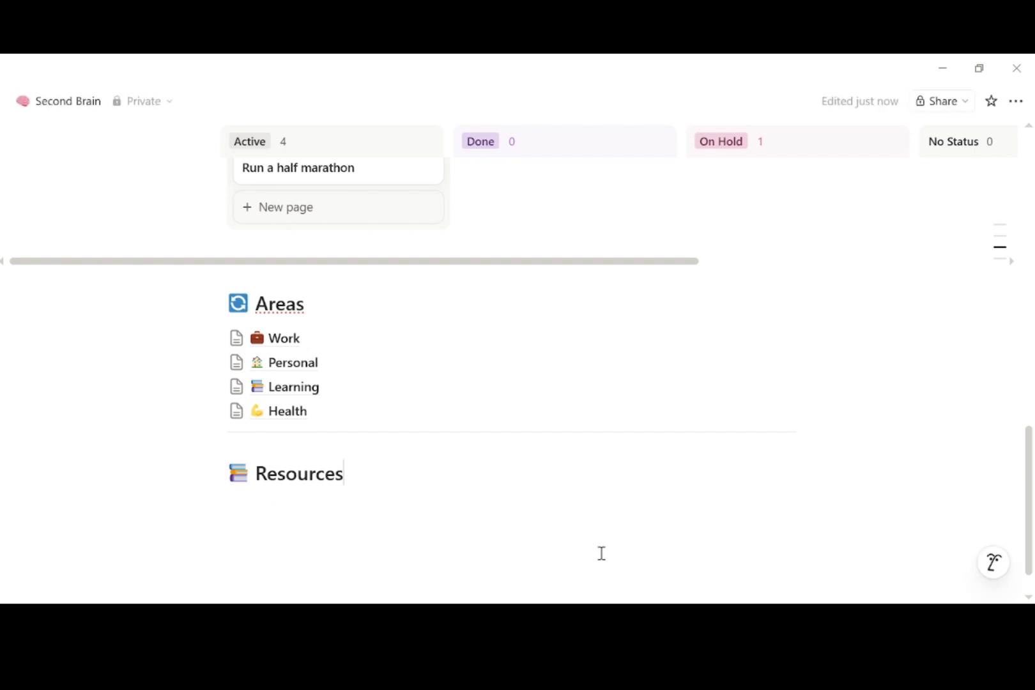
Insert a table database under the Resources heading and add a Select property named "Category"
key(Return)
text(/)
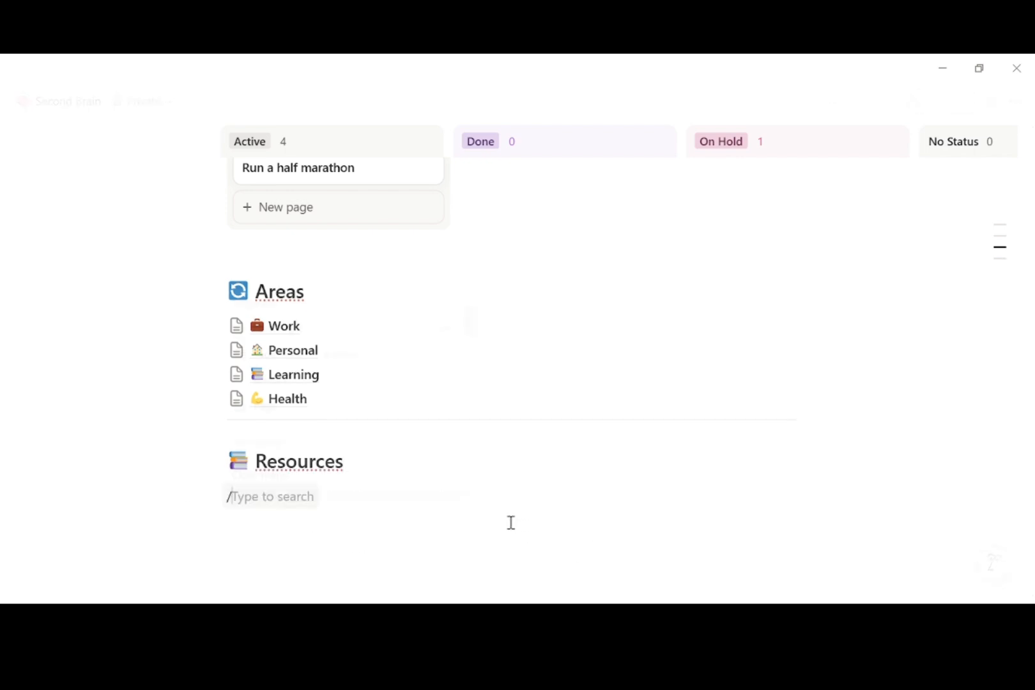
text(ta)
click(310, 348)
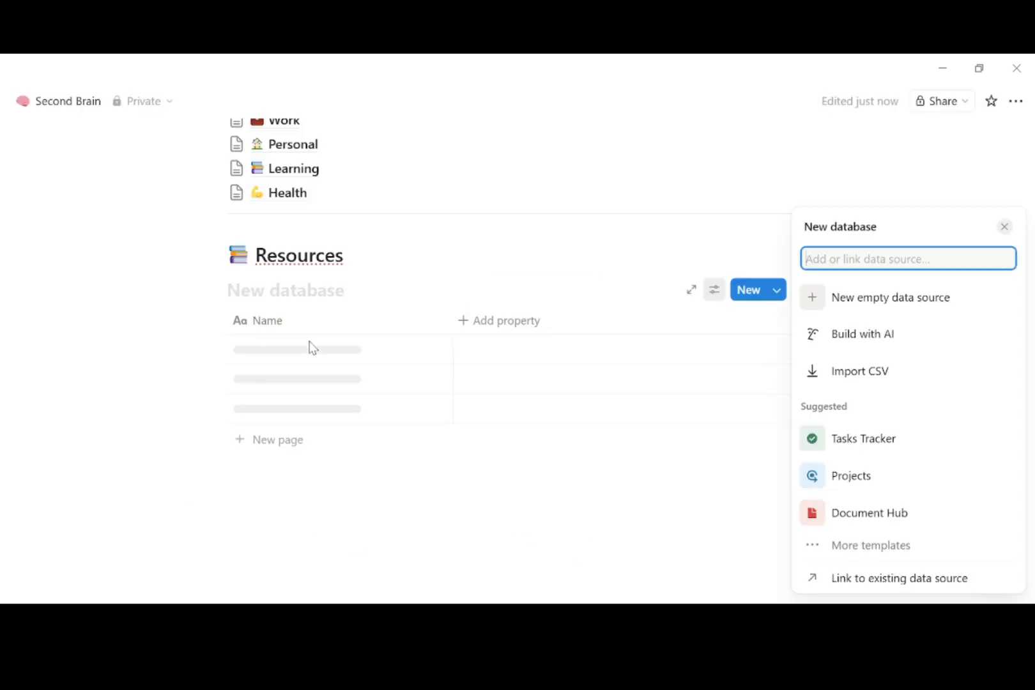
click(515, 323)
text(Category)
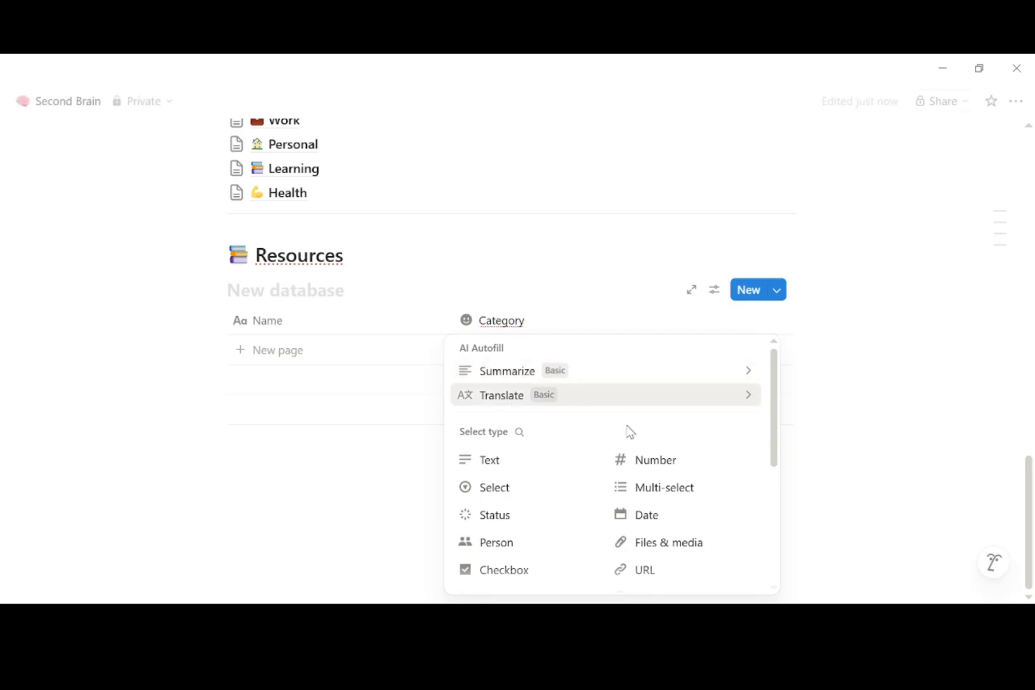
click(527, 492)
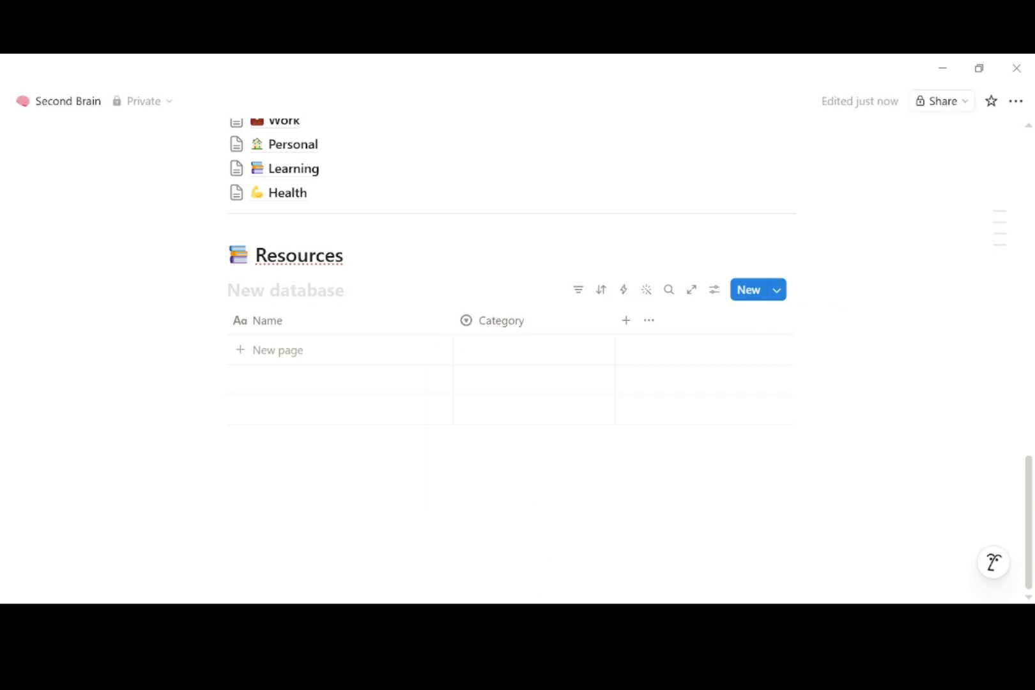
Give the Category property the options Books, Articles, Tools, Courses and Videos
click(542, 322)
click(601, 281)
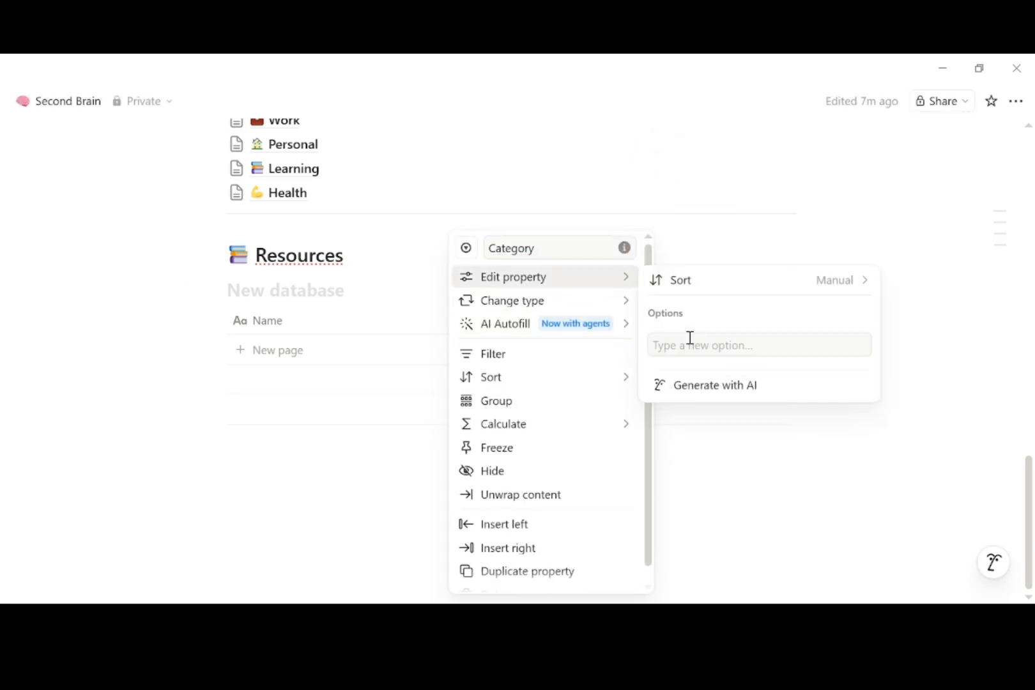
click(690, 337)
text(Books)
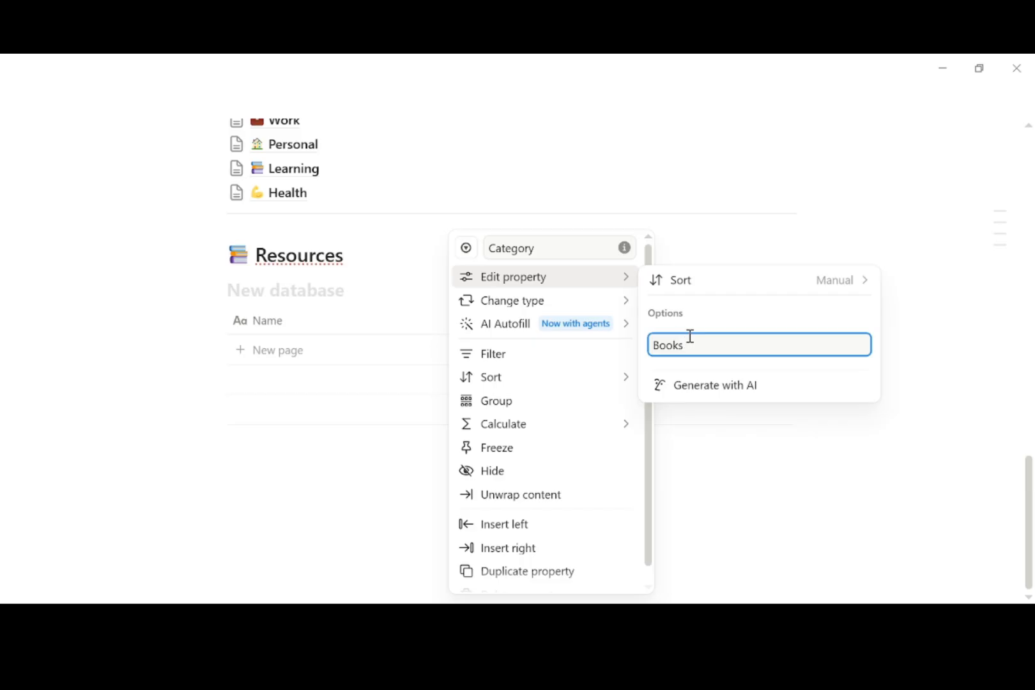
key(Return)
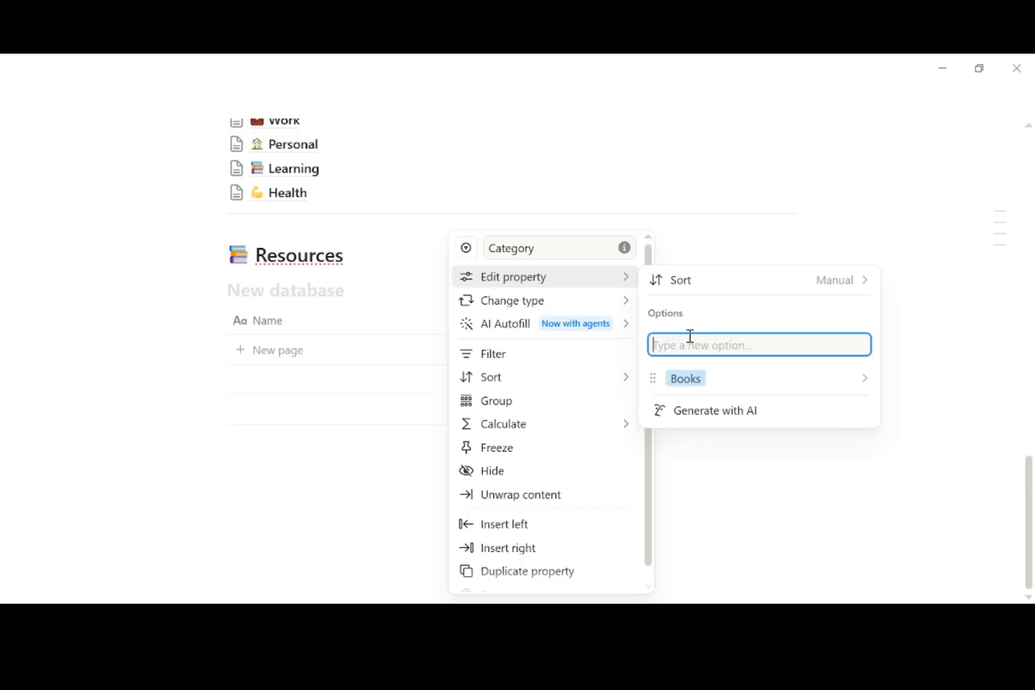
text(Articles)
key(Return)
text(Tools)
key(Return)
text(Co)
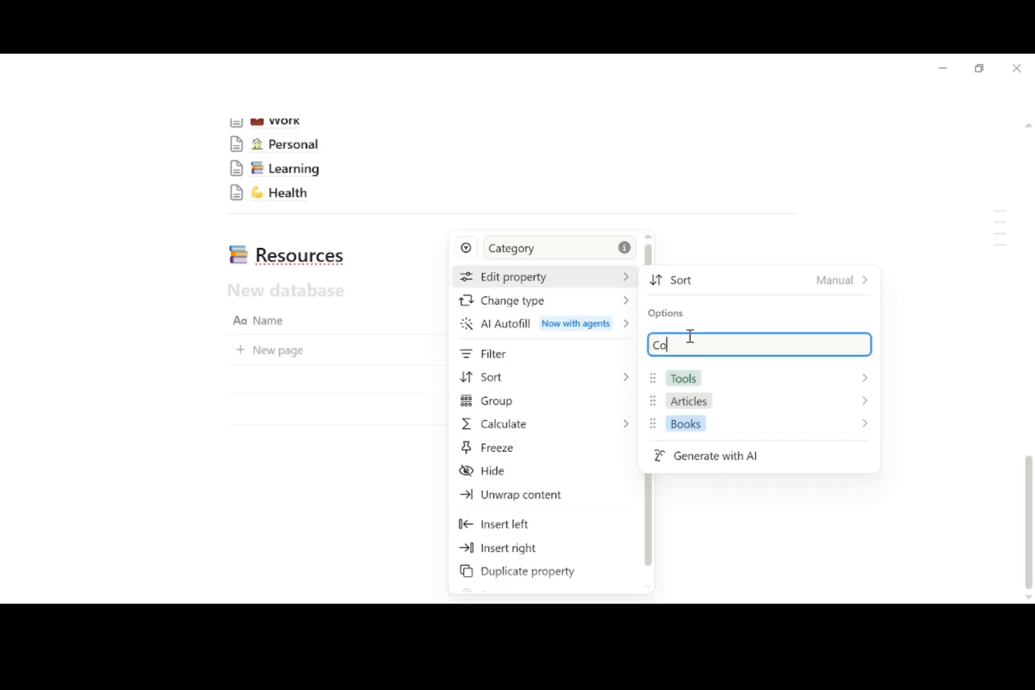
text(urses)
key(Return)
text(Videos)
key(Return)
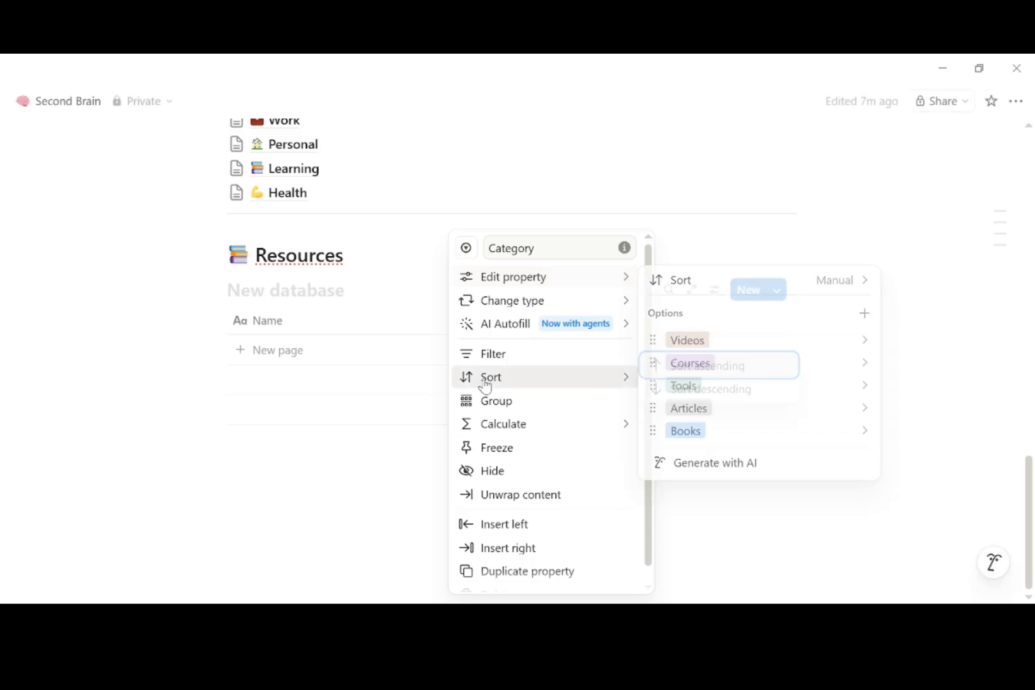
click(377, 417)
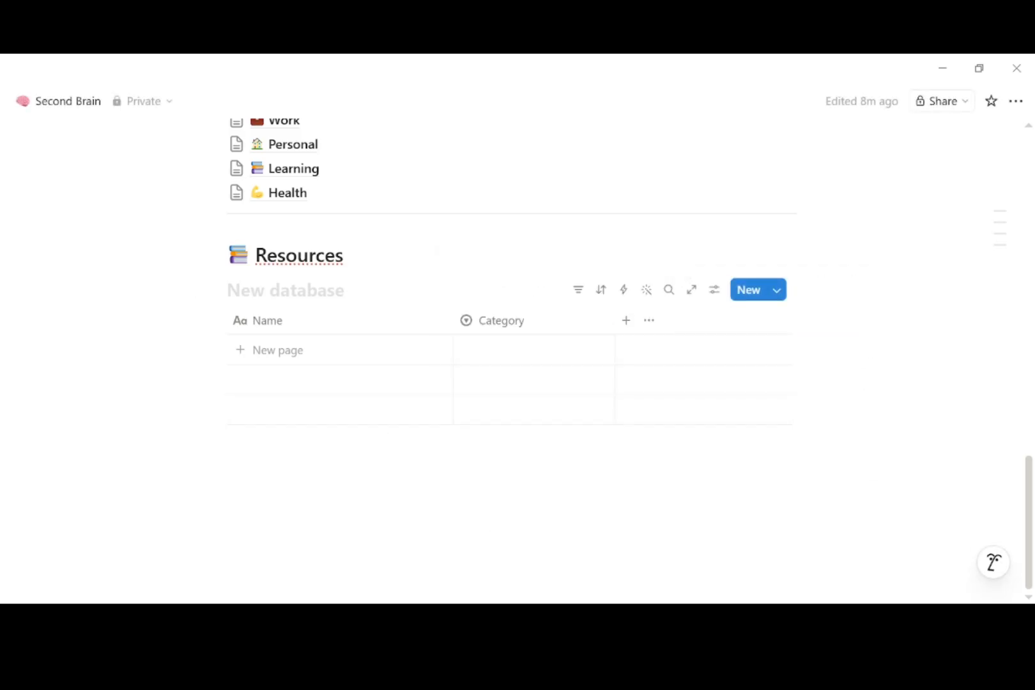
Add a Text property named "Text" after the Category property in the Resources database
click(629, 325)
text(Text)
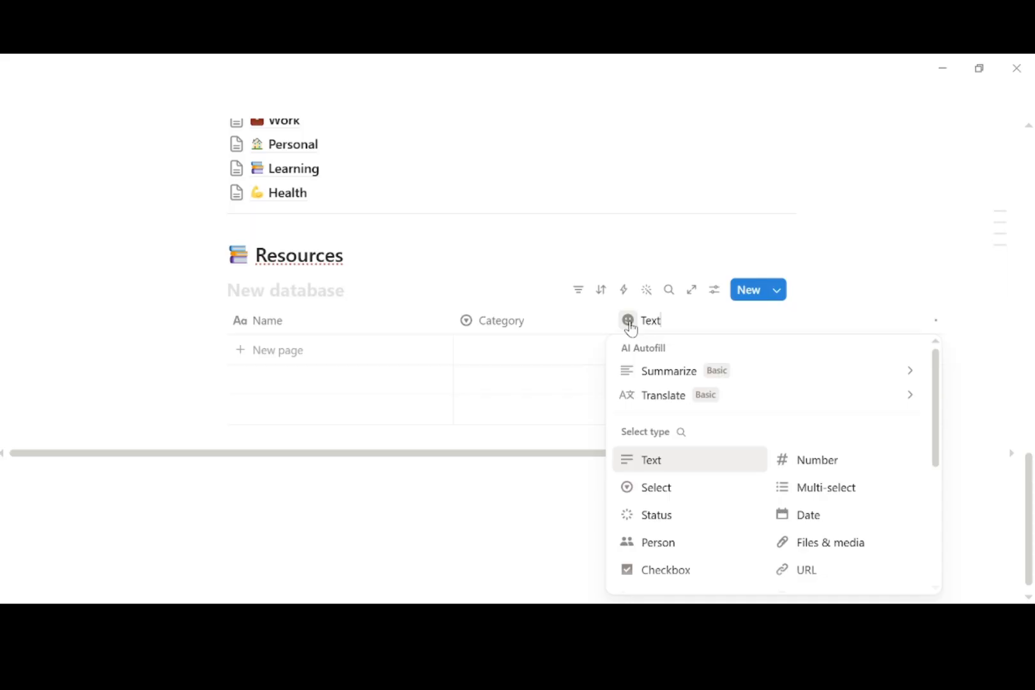
key(Return)
Add a Multi-select property named "Tags" to the Resources database
click(787, 319)
mouse_move(747, 395)
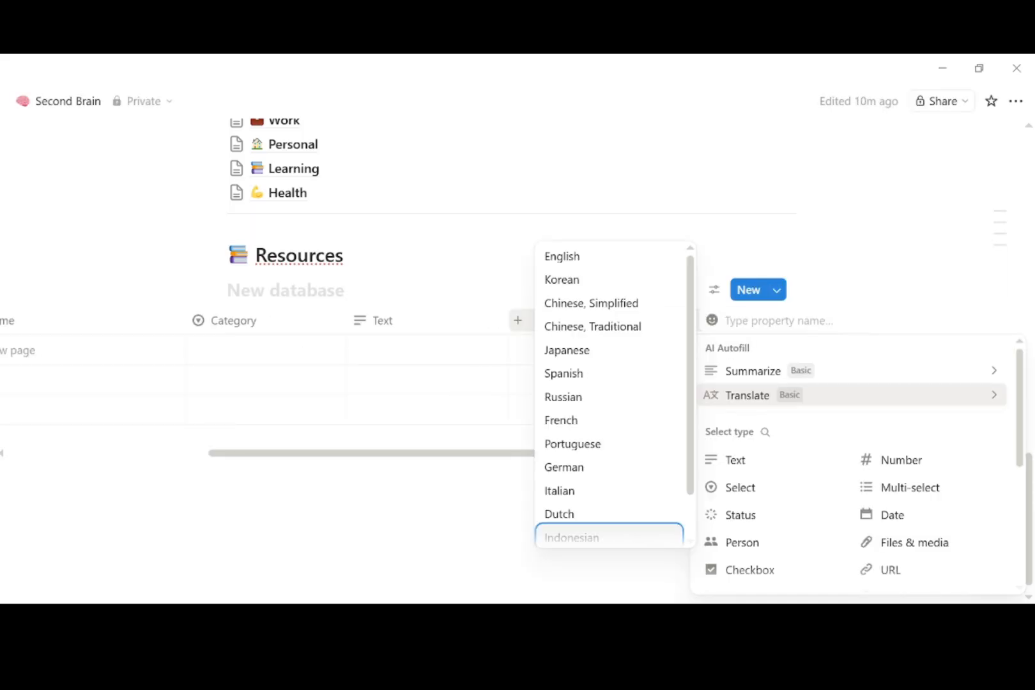
text(ta)
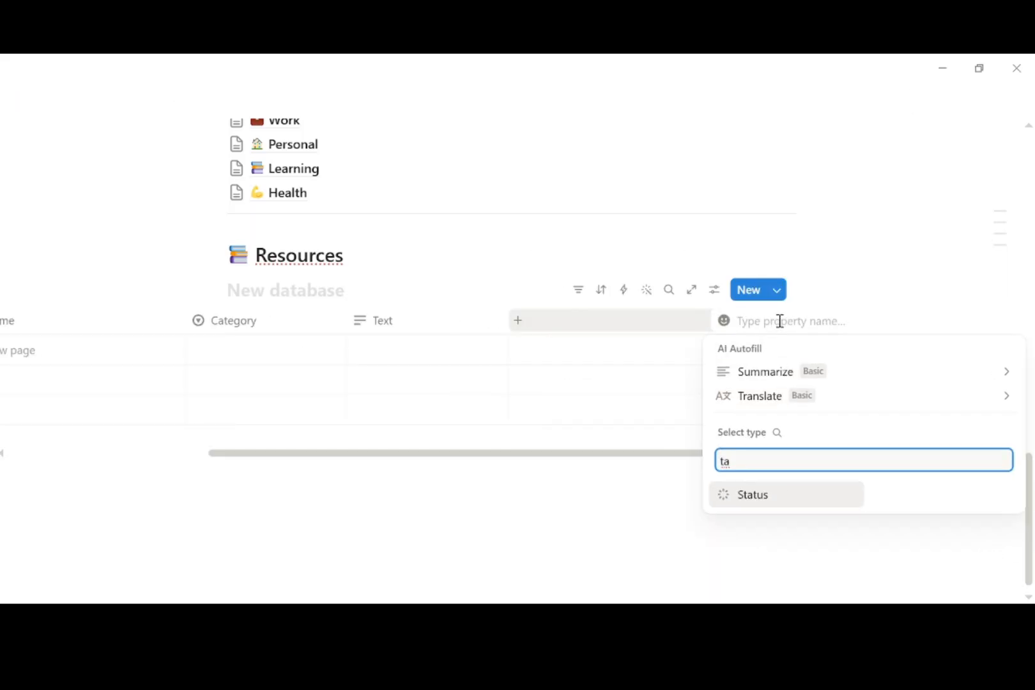
key(BackSpace)
key(BackSpace)
click(782, 319)
text(Tags)
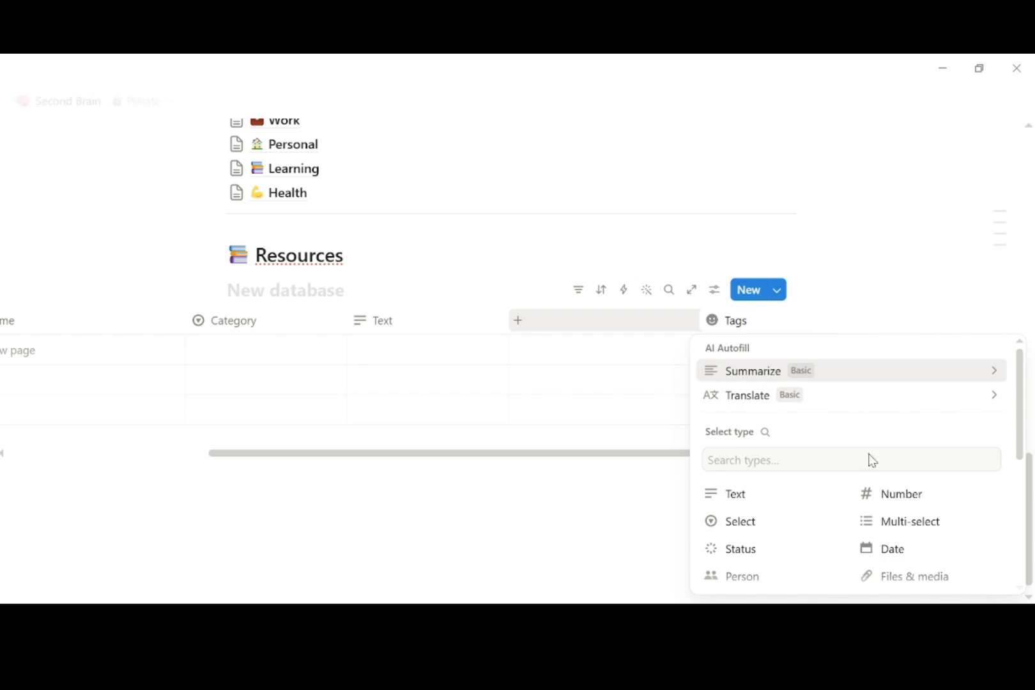
click(913, 529)
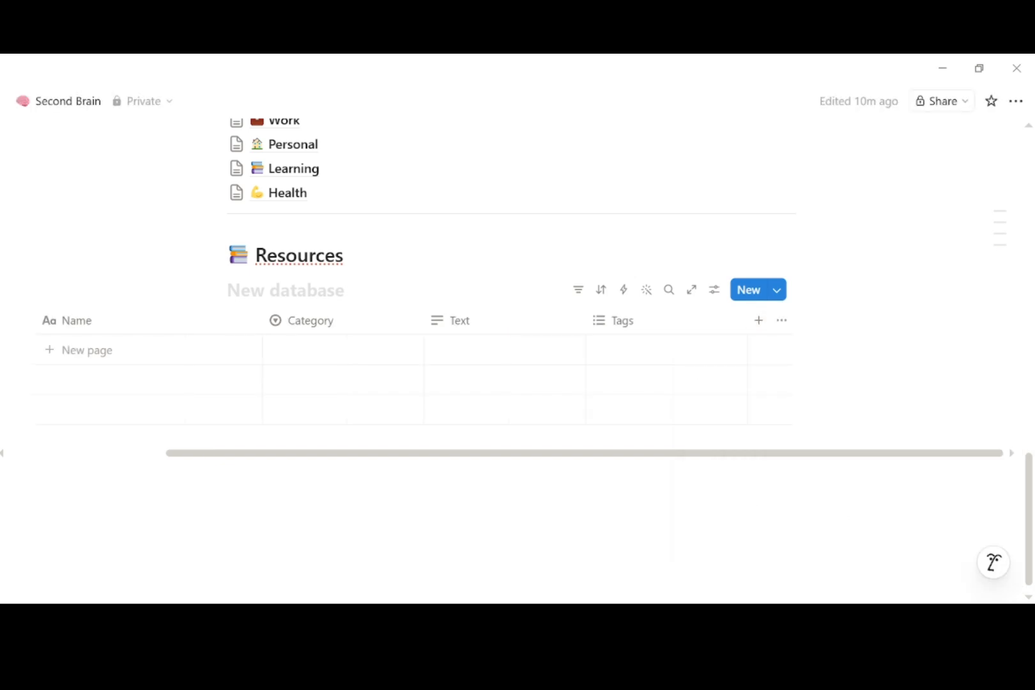
Give the Tags property the options Productivity, Finance, Health, Tech and Creativity
click(613, 320)
click(822, 337)
text(Produ)
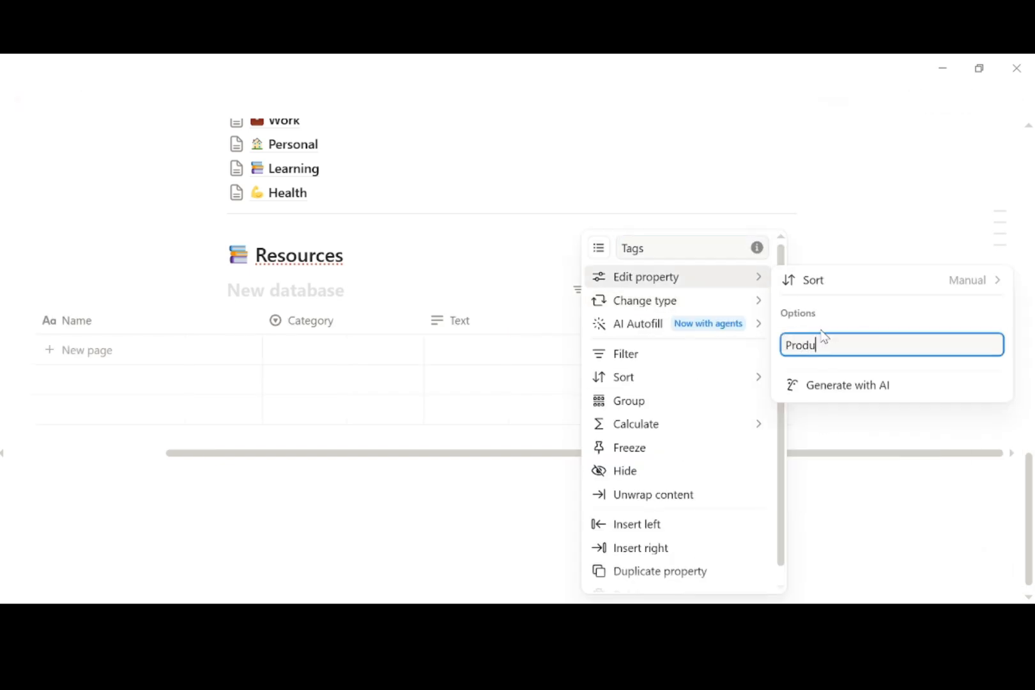
text(ctivity)
key(Return)
text(Finance)
key(Return)
text(Health)
key(Return)
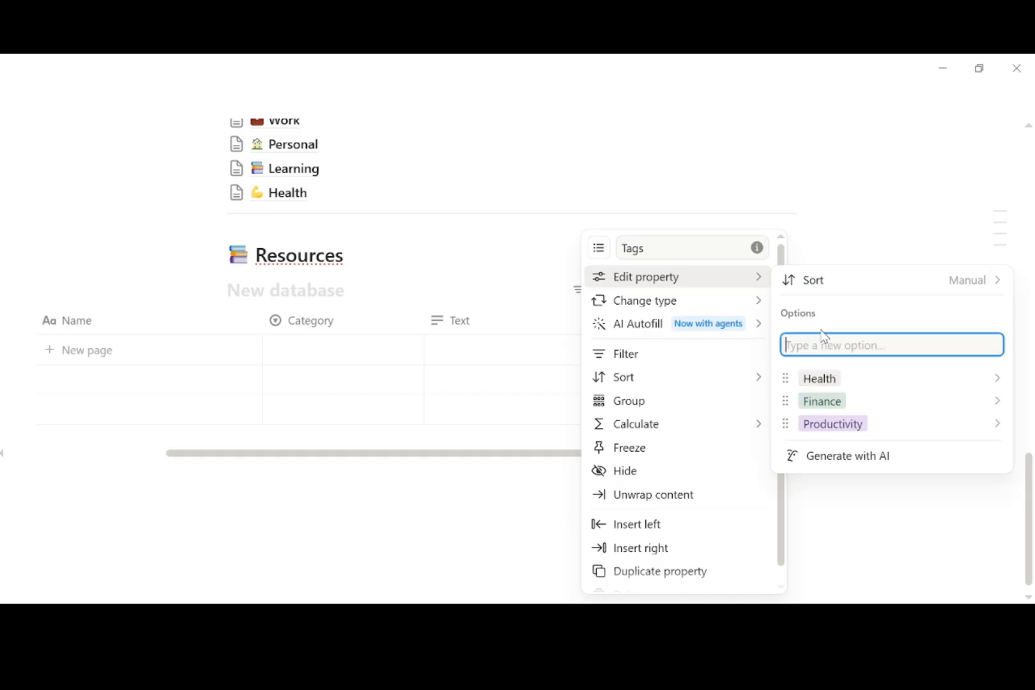
text(Tech)
key(Return)
text(Crea)
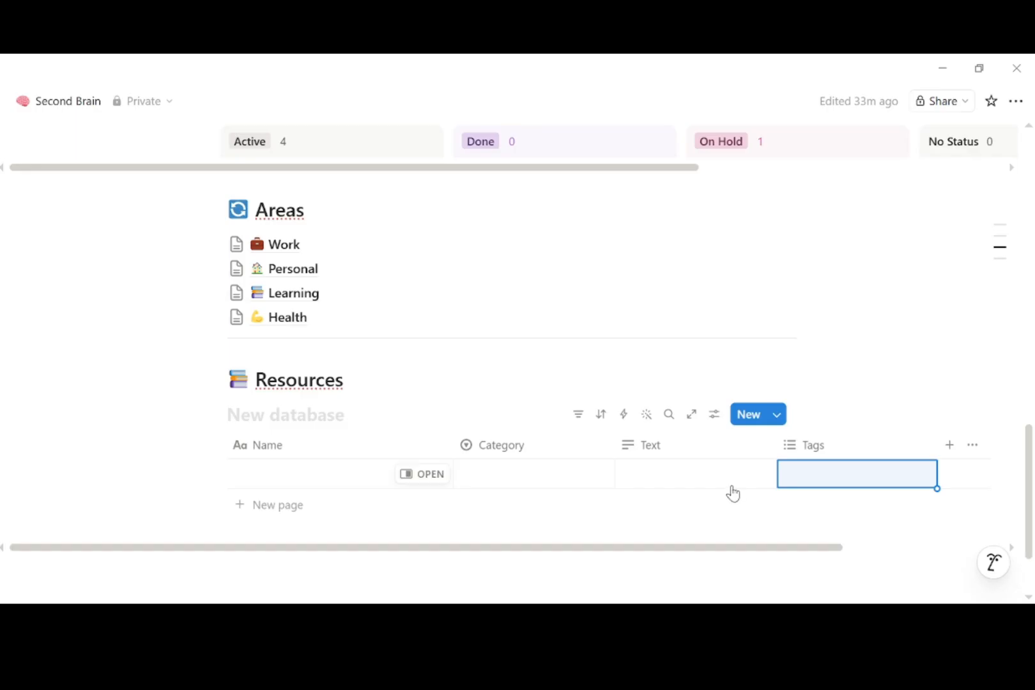
Rename the Text property of the Resources database to "Source"
click(694, 459)
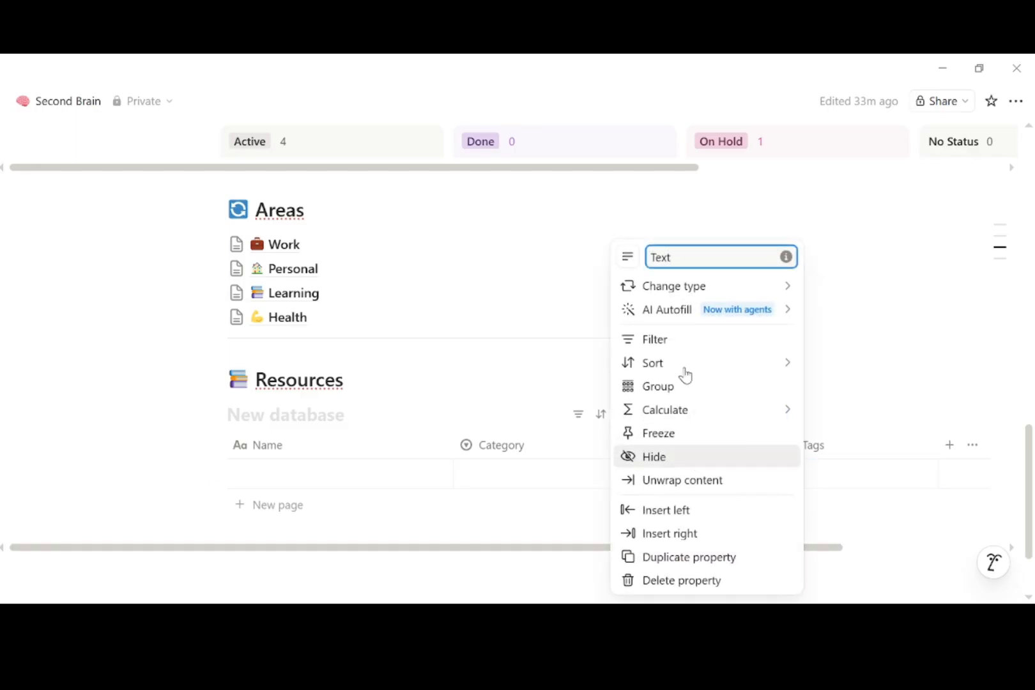
click(679, 256)
drag(666, 257, 648, 257)
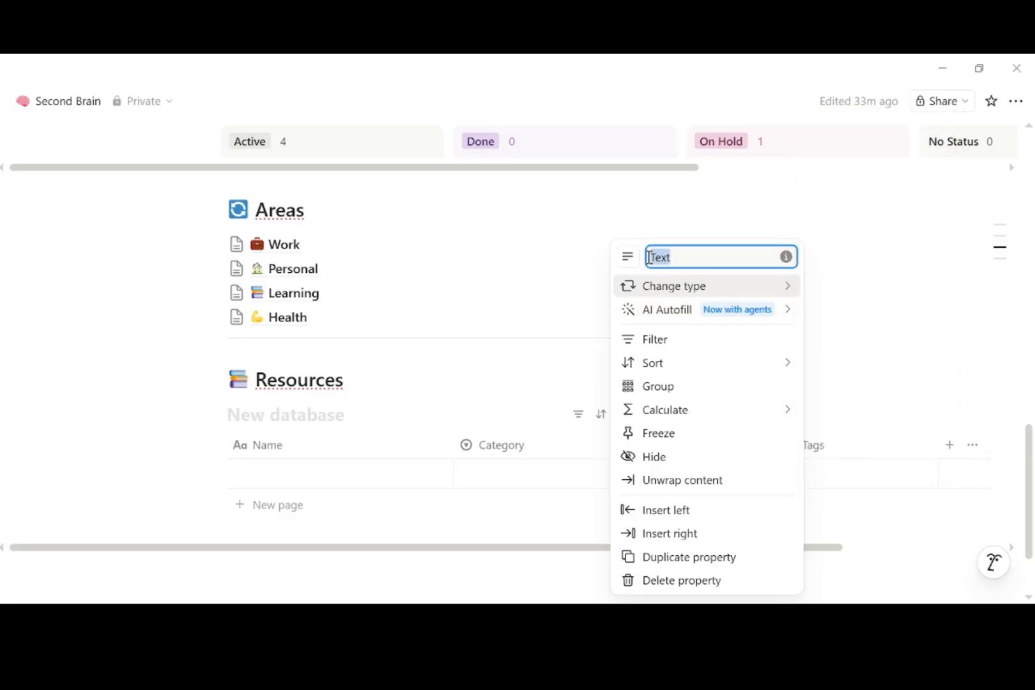
text(Source)
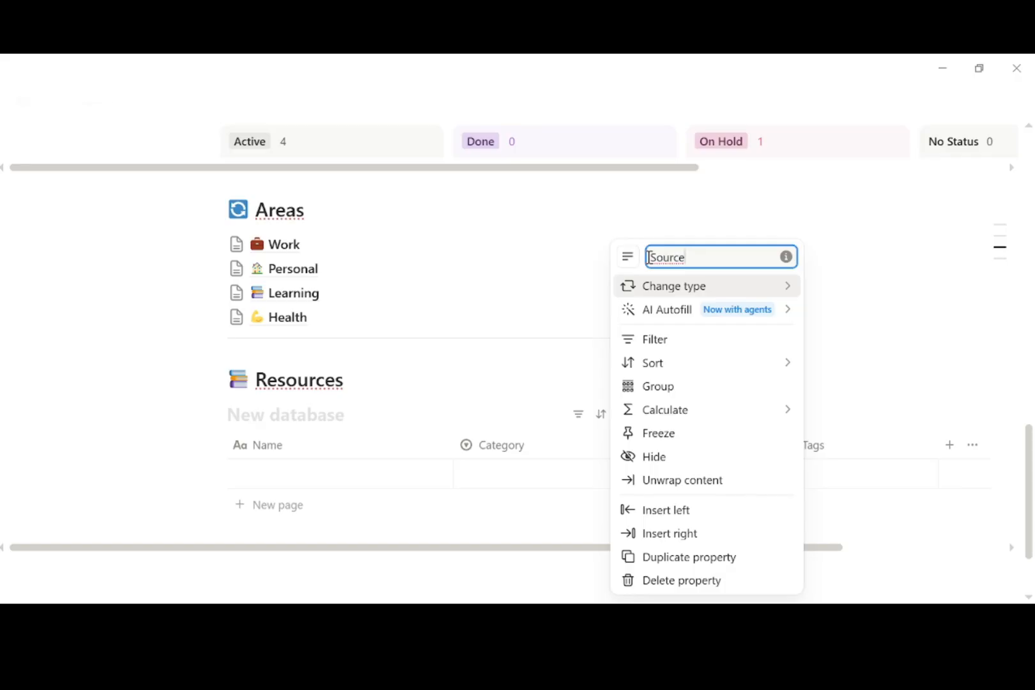
key(Return)
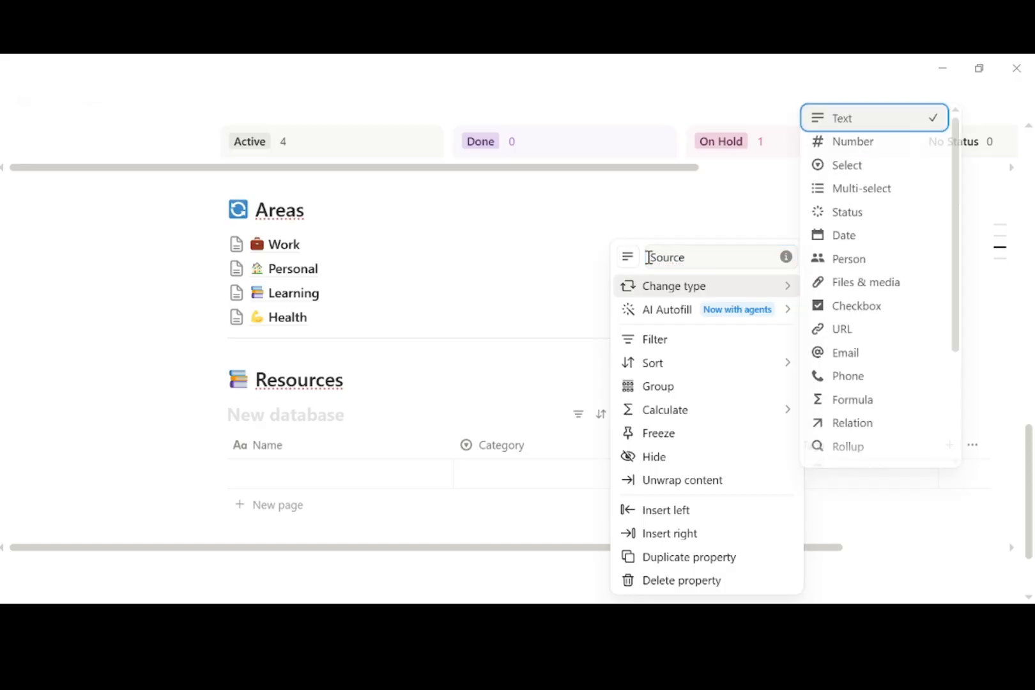
click(580, 485)
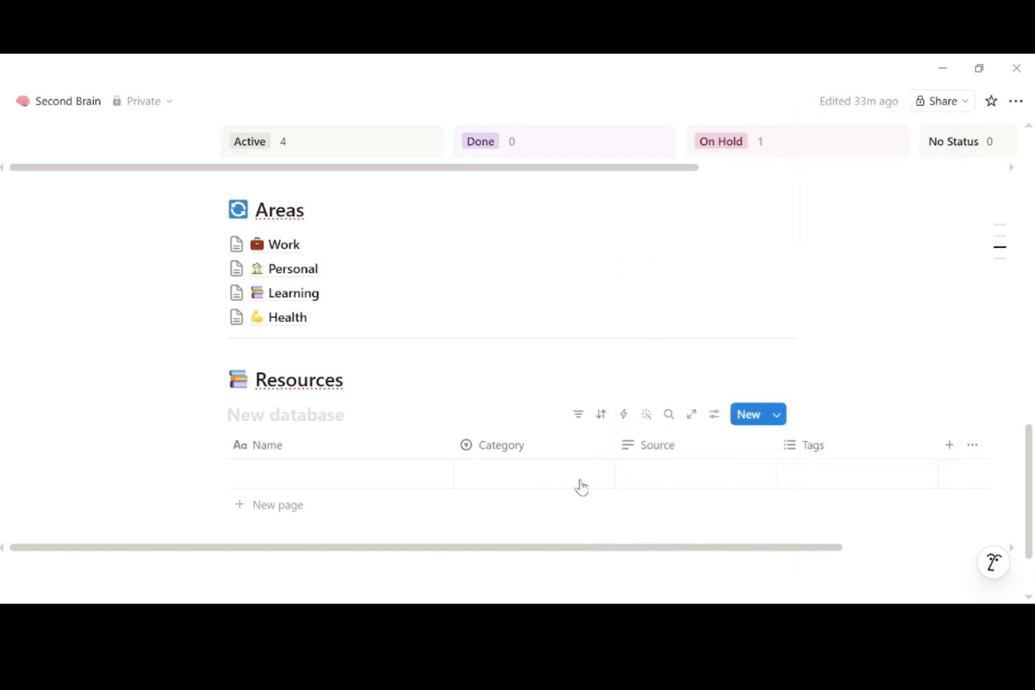
click(837, 485)
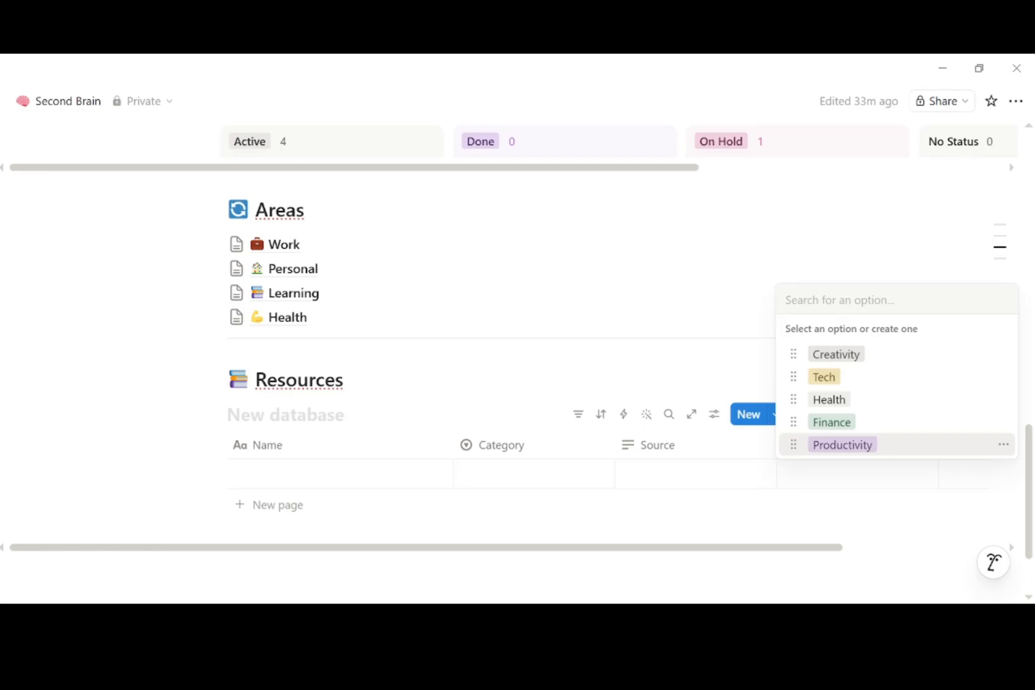
key(Escape)
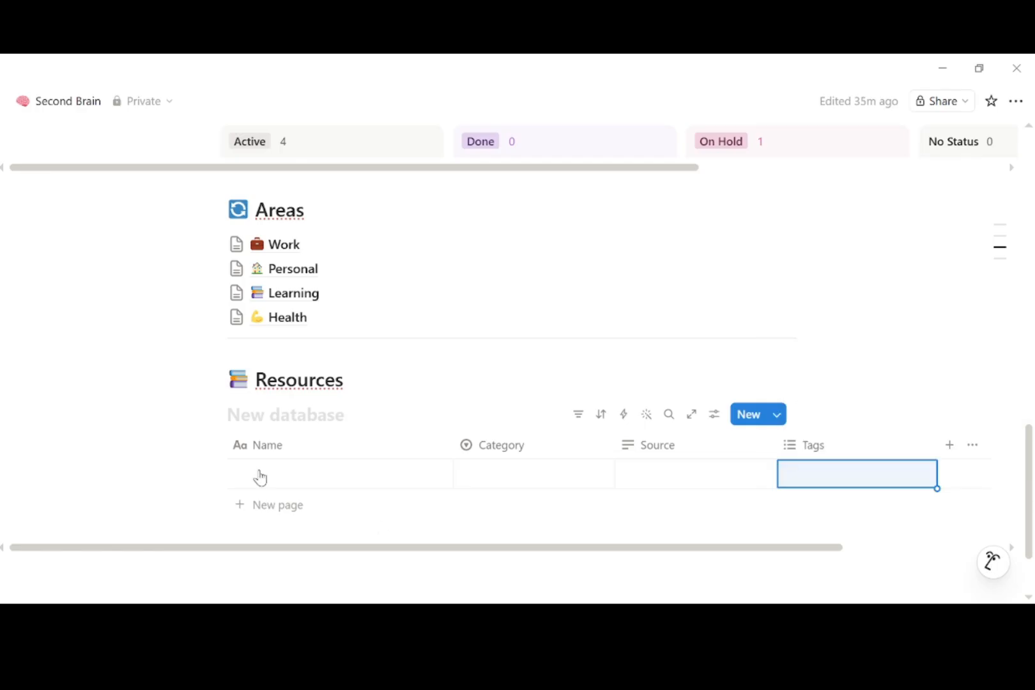
Name the first Resources entry "Atomic Habits — James Clear" and set its Category to Books
click(259, 474)
text(Atomic Habits — James Clear)
key(Escape)
click(545, 488)
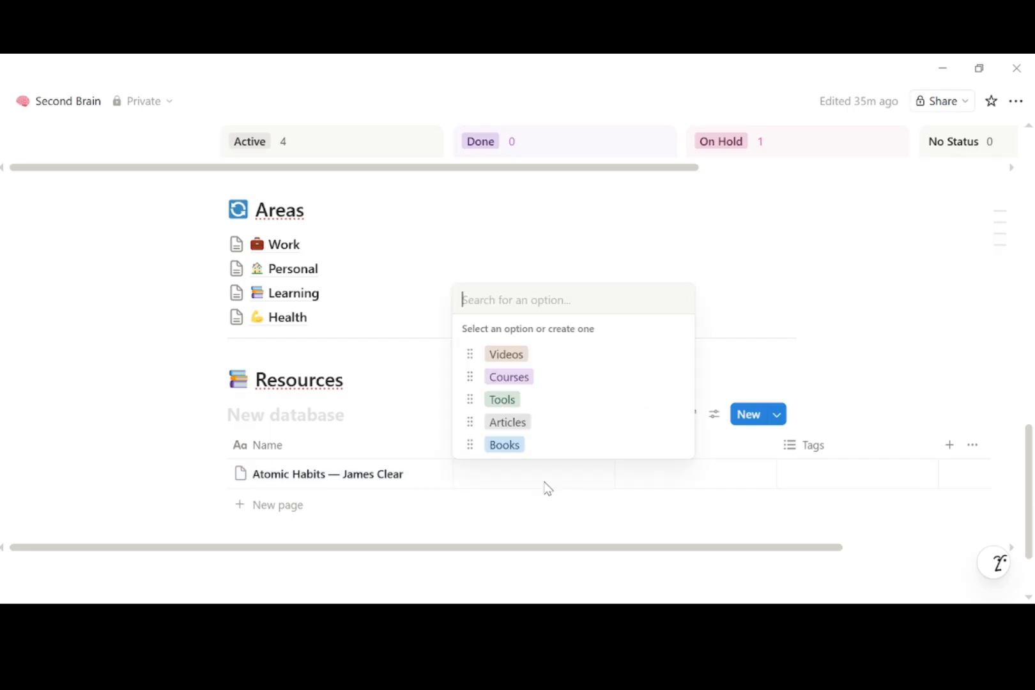
click(520, 445)
Set the Atomic Habits entry's Source to "James Clear" and tag it Productivity
click(650, 475)
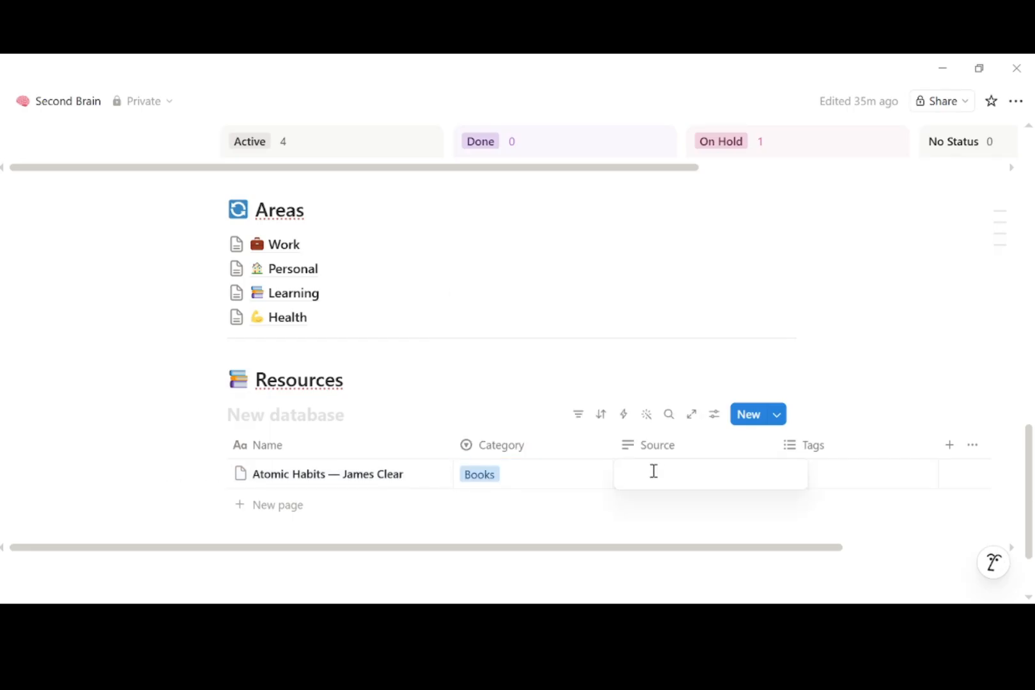
text(James Cle)
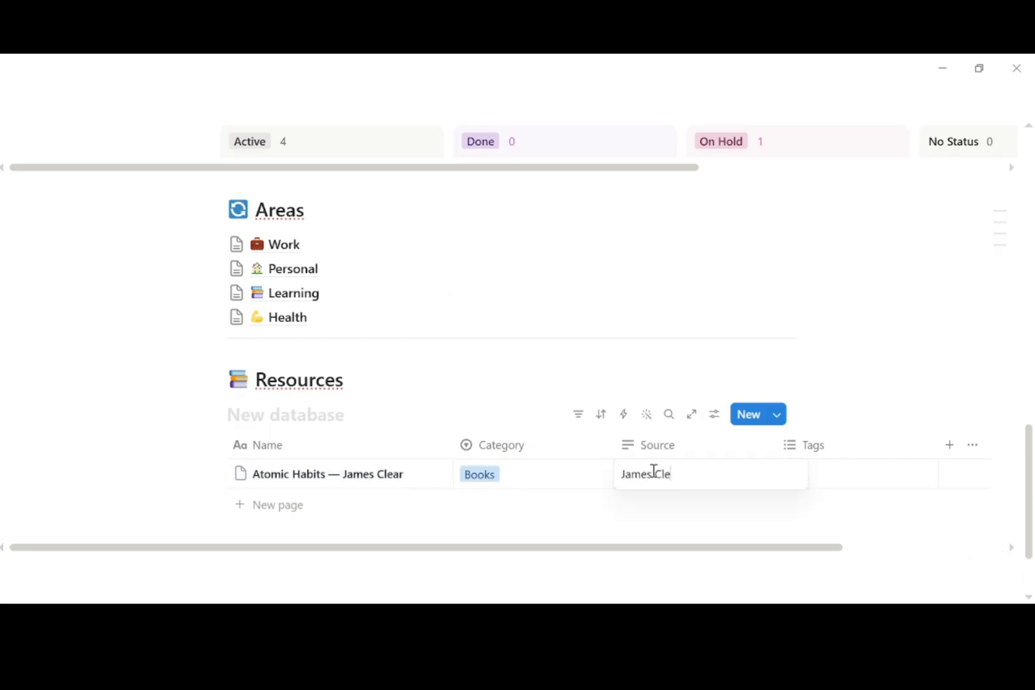
text(ar)
key(Escape)
click(866, 480)
click(831, 446)
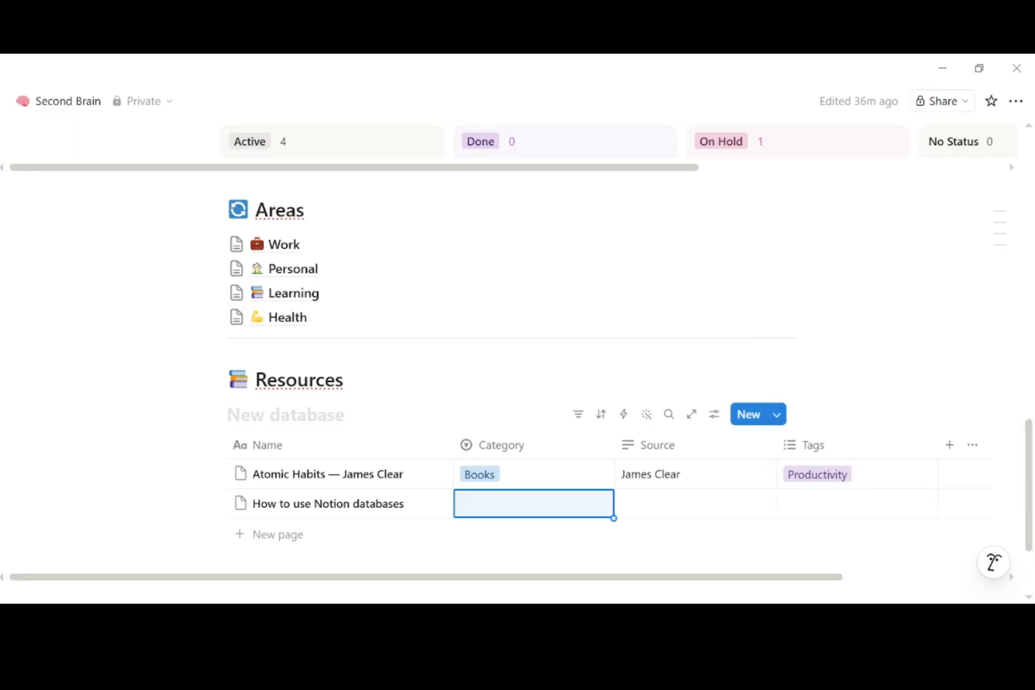
Set the "How to use Notion databases" entry's Category to Videos and its Source to "youtube.com/..."
click(532, 515)
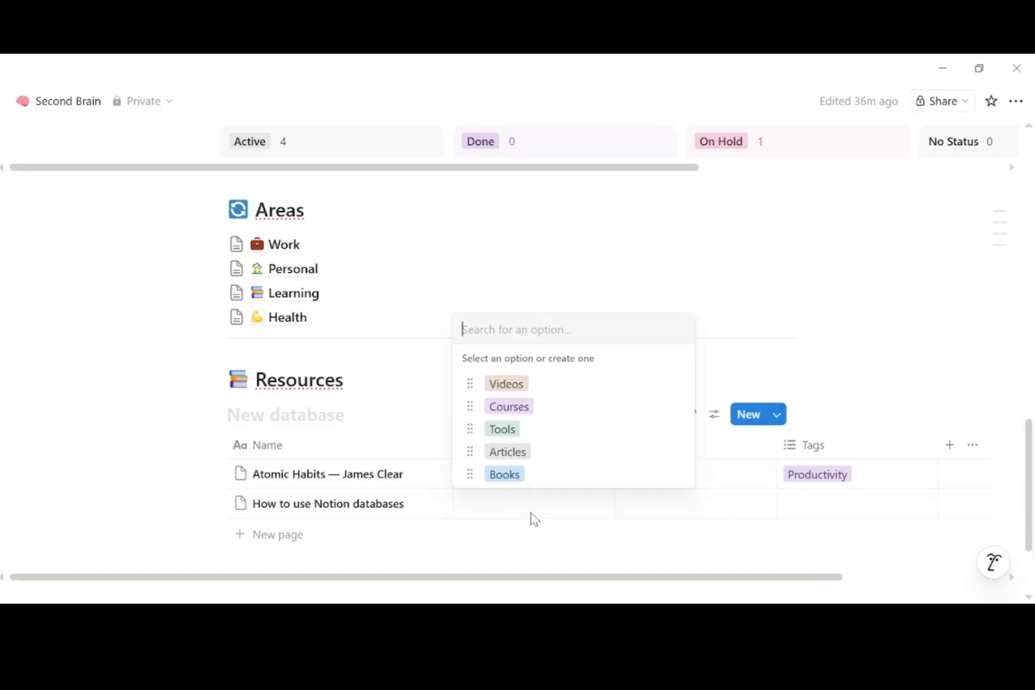
click(504, 383)
click(653, 495)
text(youtube.com/...)
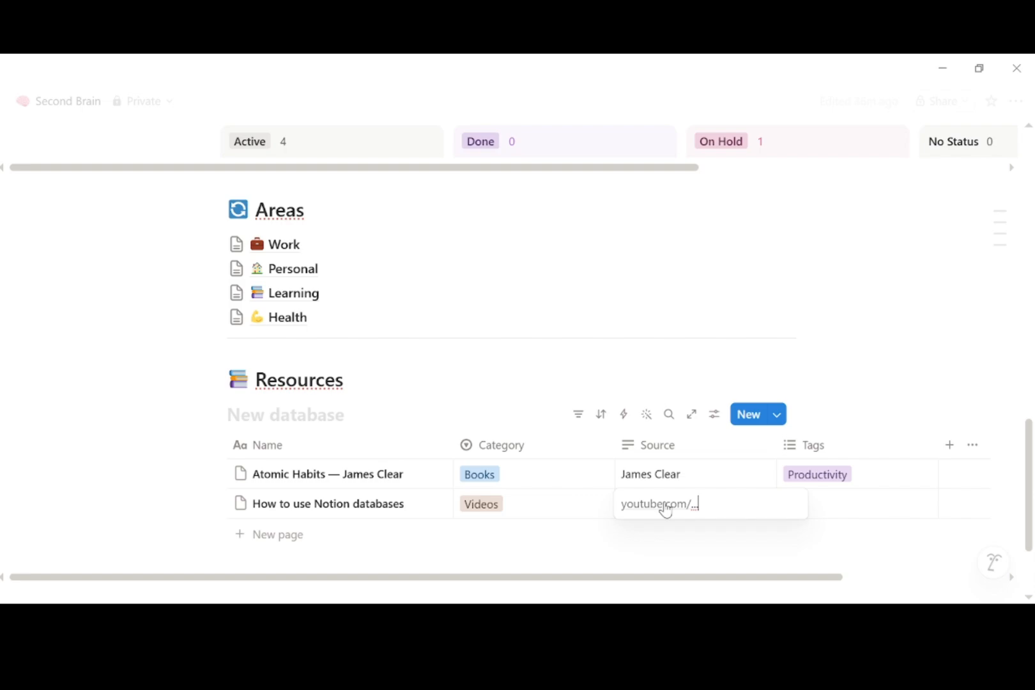
Tag the "How to use Notion databases" entry with Productivity and Tech
click(863, 509)
click(840, 474)
click(873, 513)
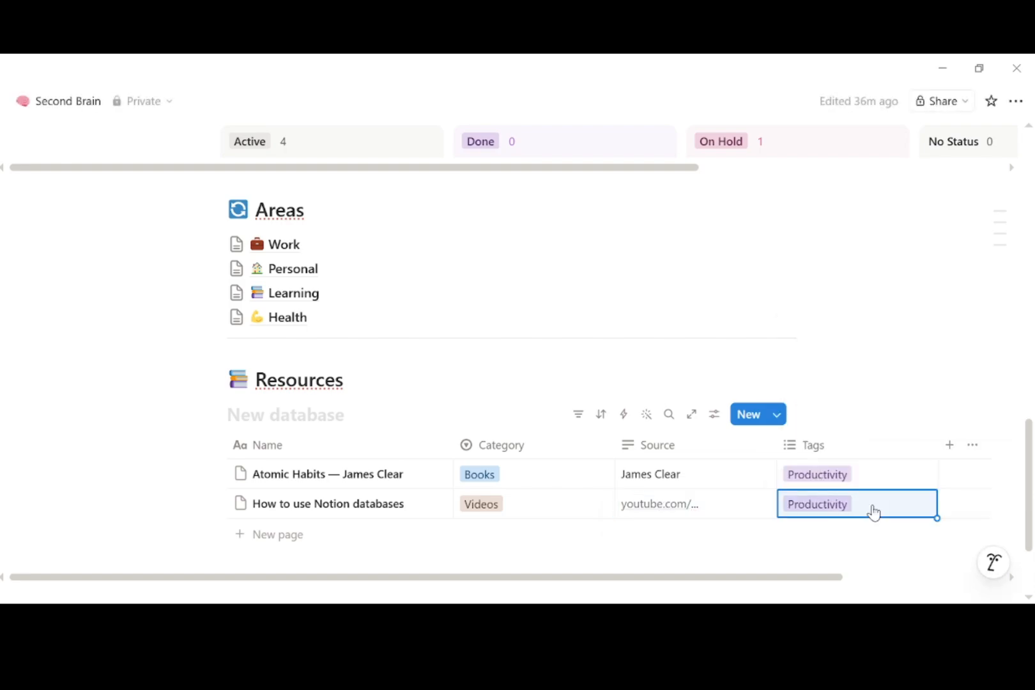
click(875, 511)
click(824, 406)
key(Escape)
Add a Resources entry named "Best free design tools 2026" with the Category Articles
click(339, 539)
text(Best free design tools 2026)
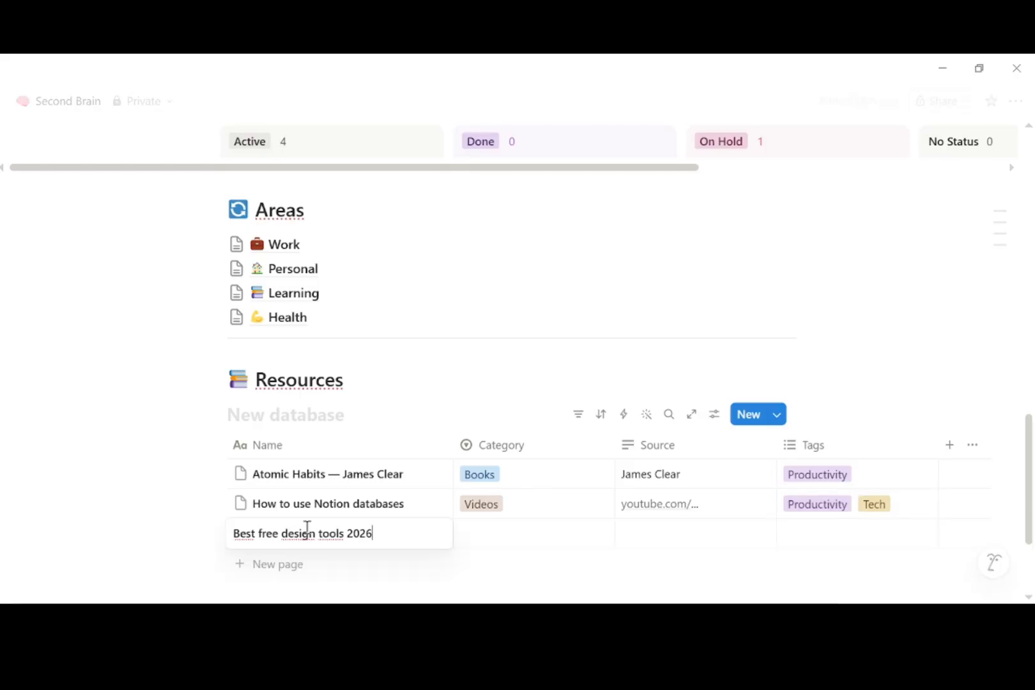
key(Return)
click(498, 542)
click(504, 480)
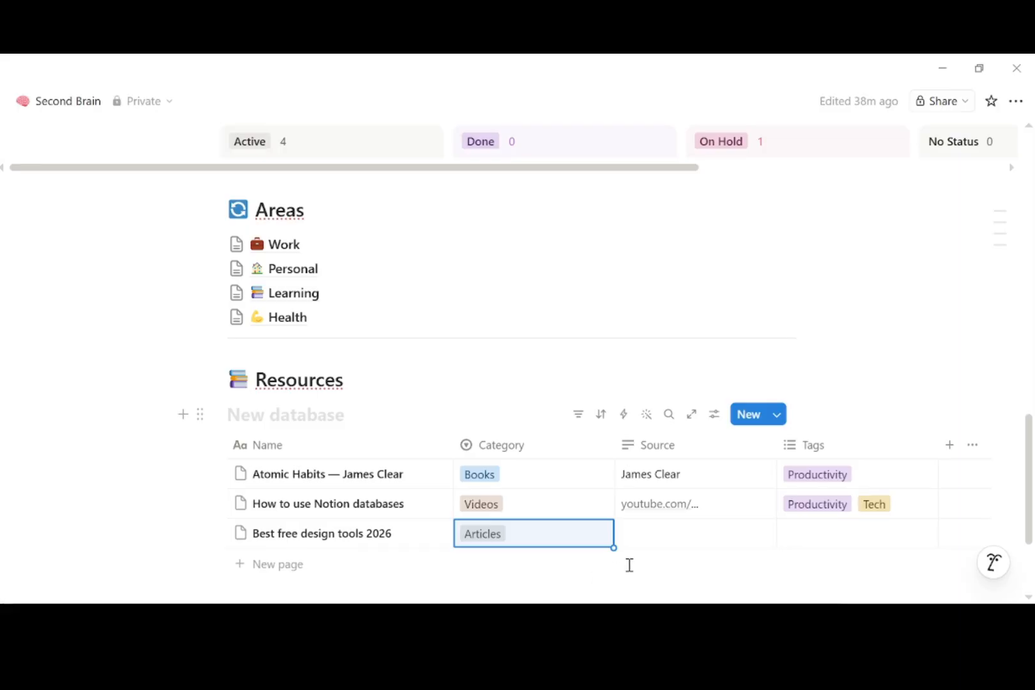
Set the design tools entry's Source to "blog.example.com" and tag it Tech and Creativity
click(656, 532)
text(blog.example.com)
click(845, 536)
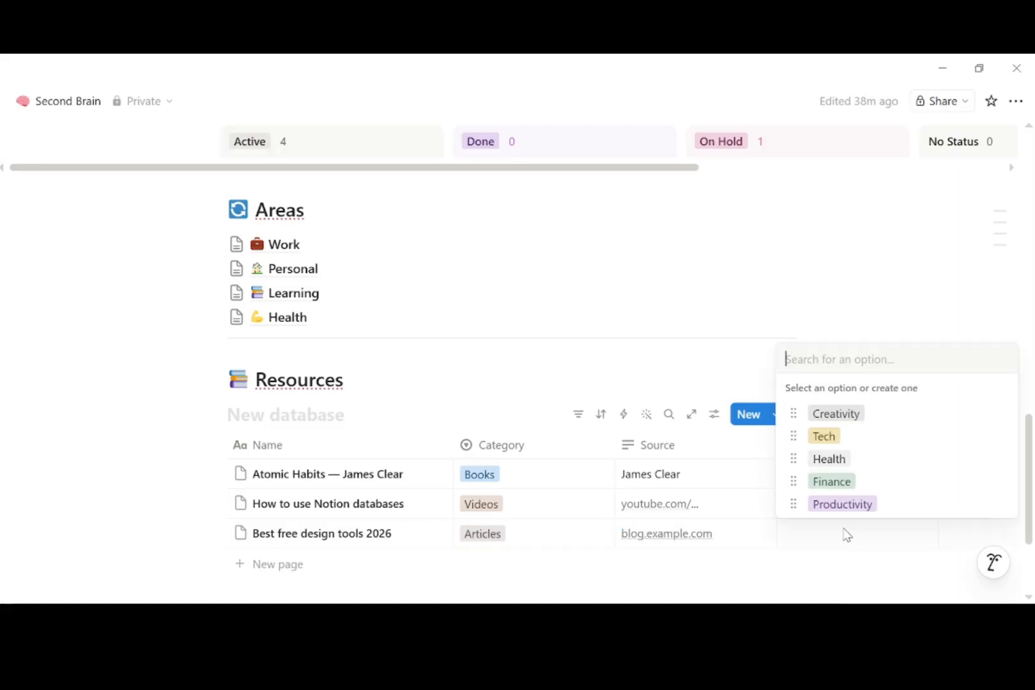
click(843, 441)
click(861, 547)
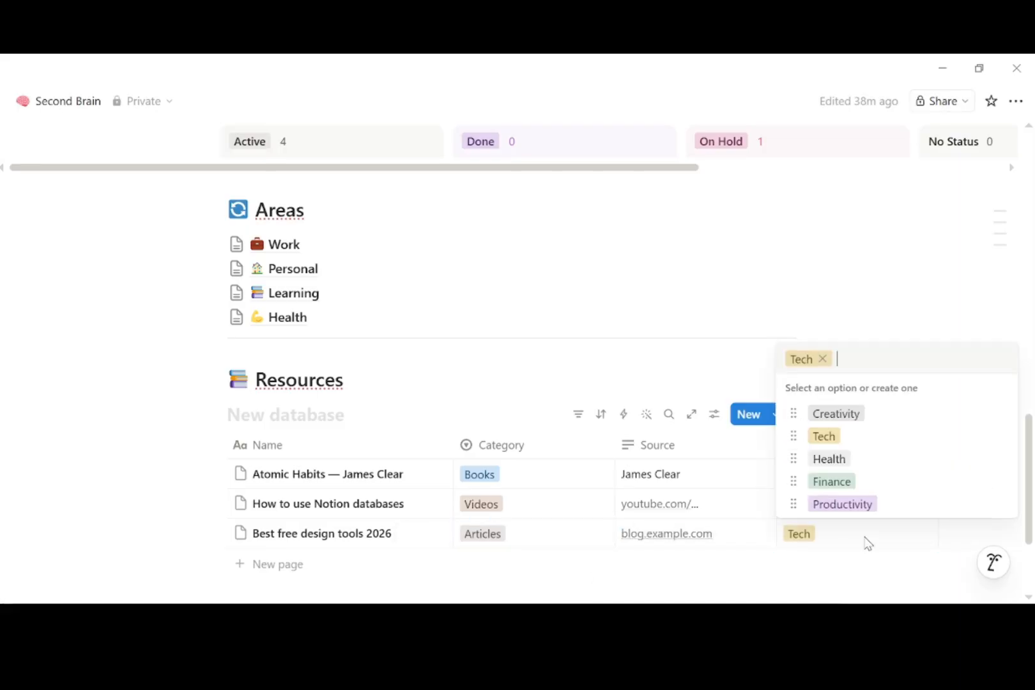
click(837, 419)
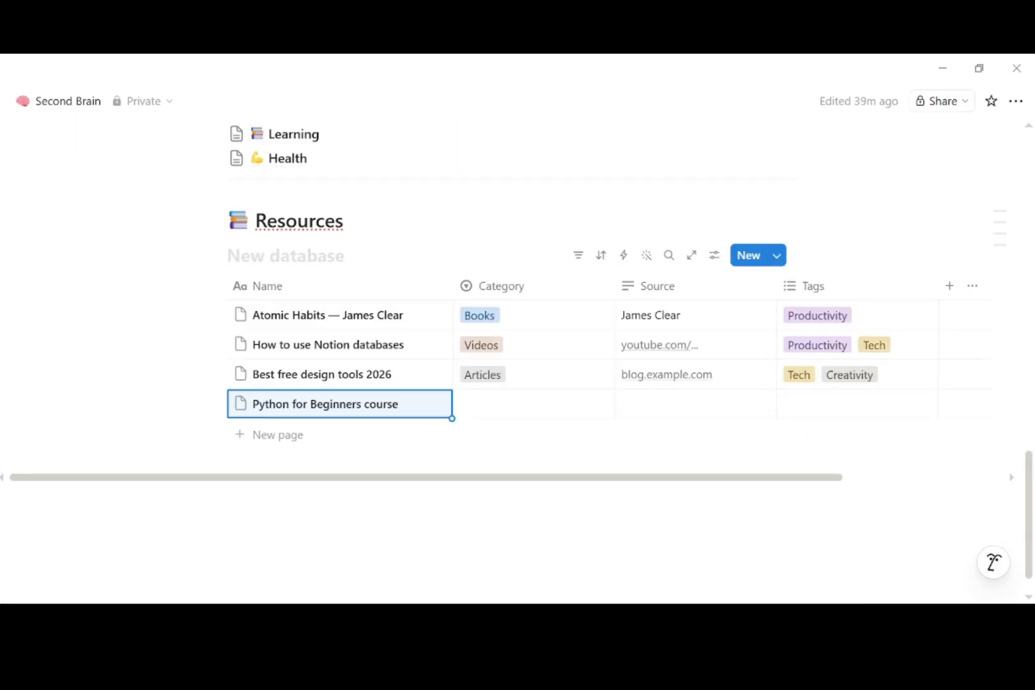
Set the "Python for Beginners course" entry's Category to Courses and its Source to "udemy.com"
click(489, 404)
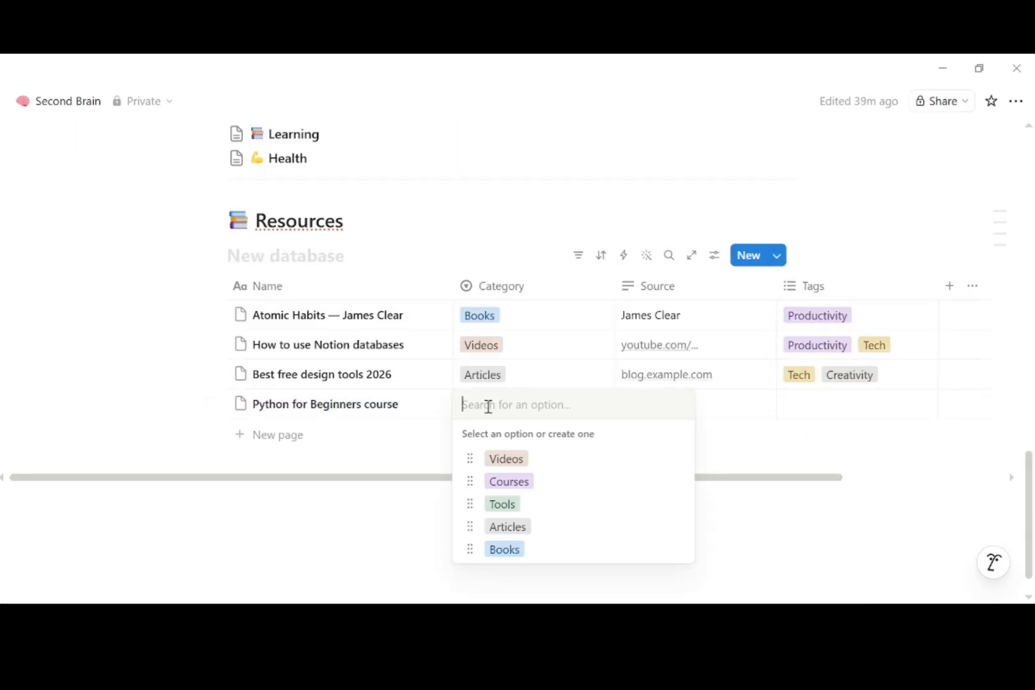
click(505, 480)
click(662, 412)
text(udemy.com)
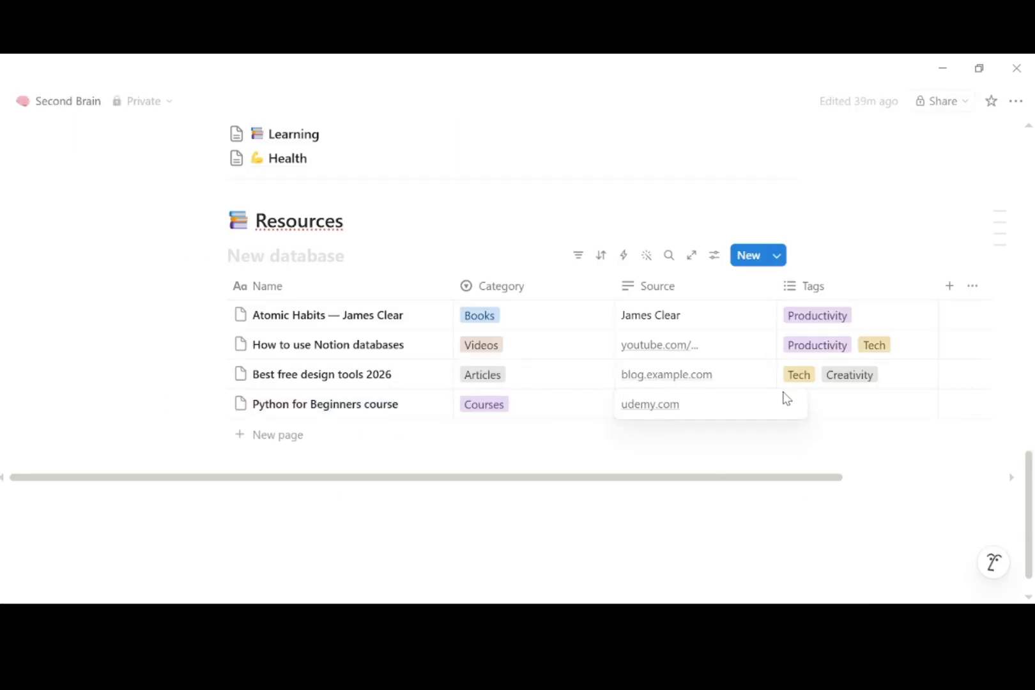
key(Return)
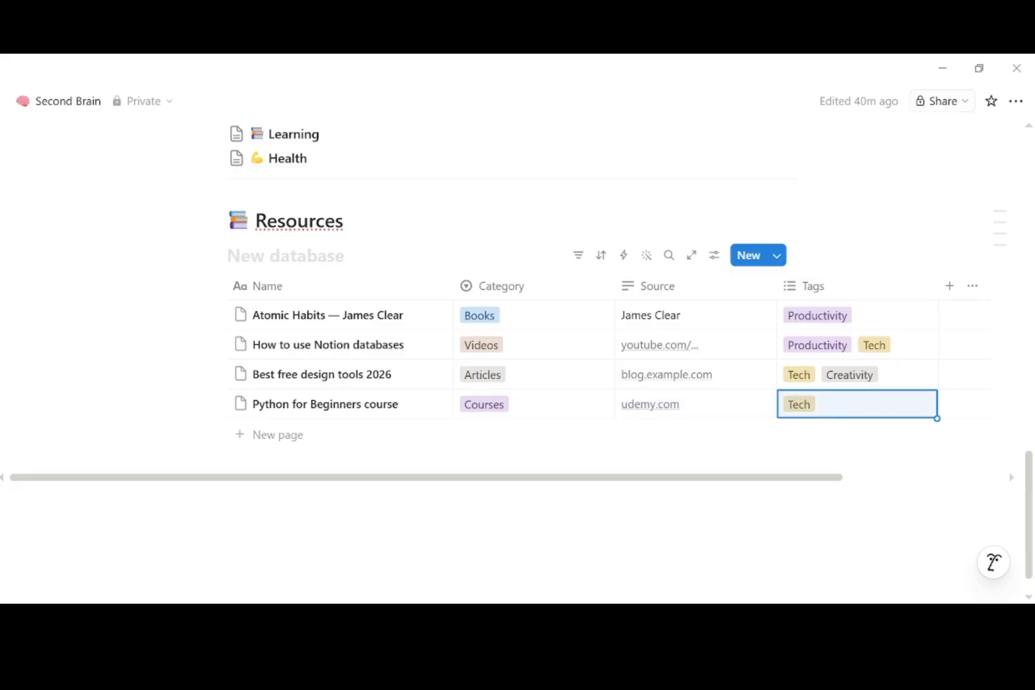
Add a Resources entry named "Notion" with the Category Tools
click(291, 435)
text(Notion)
key(Return)
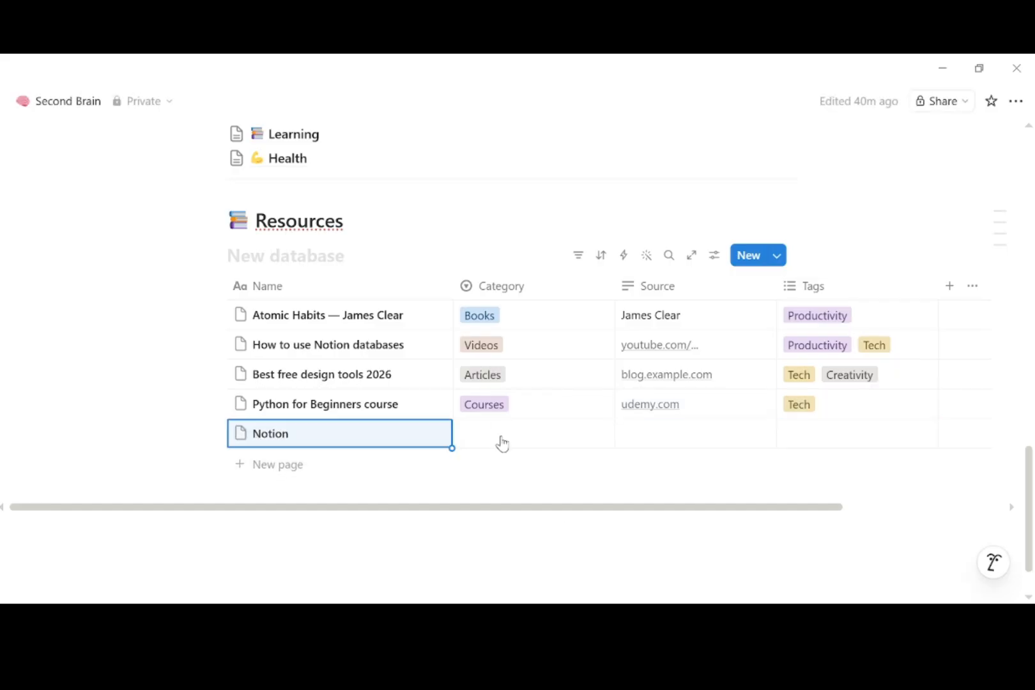
click(499, 437)
click(502, 533)
Set the Notion entry's Source to "notion.so" and tag it Tech and Productivity
click(656, 441)
text(no)
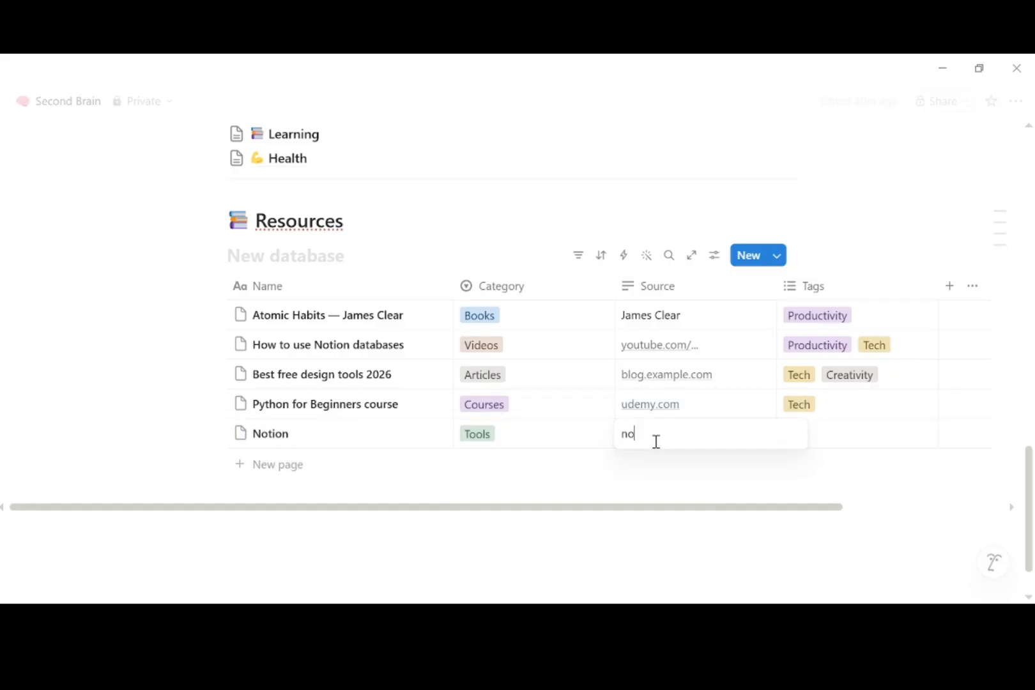
text(tion.so)
key(Return)
click(862, 443)
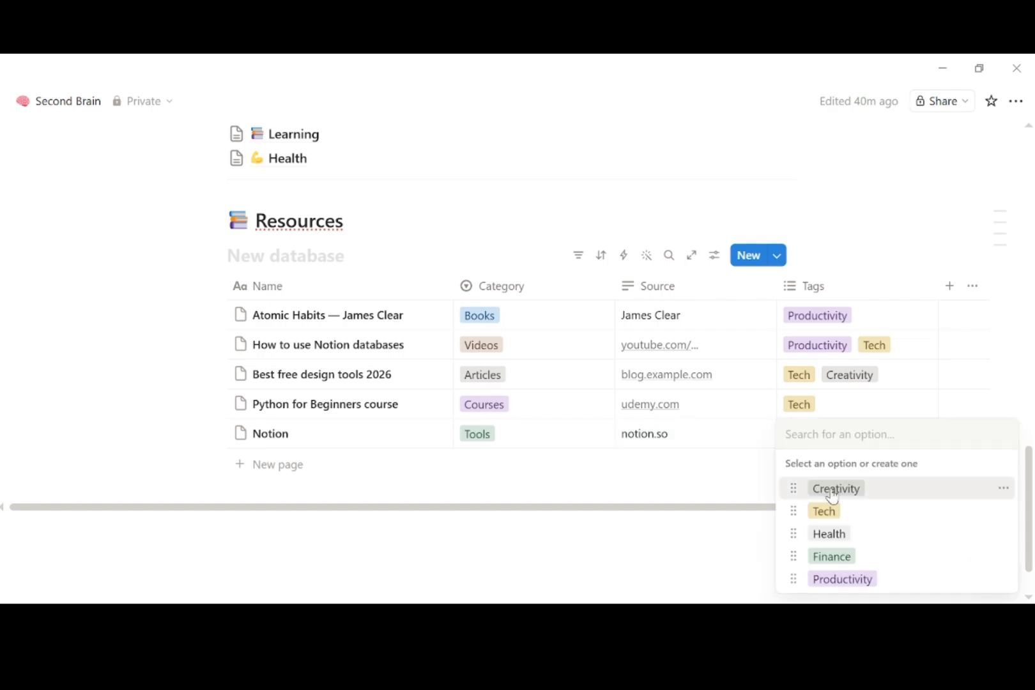
click(823, 510)
click(842, 579)
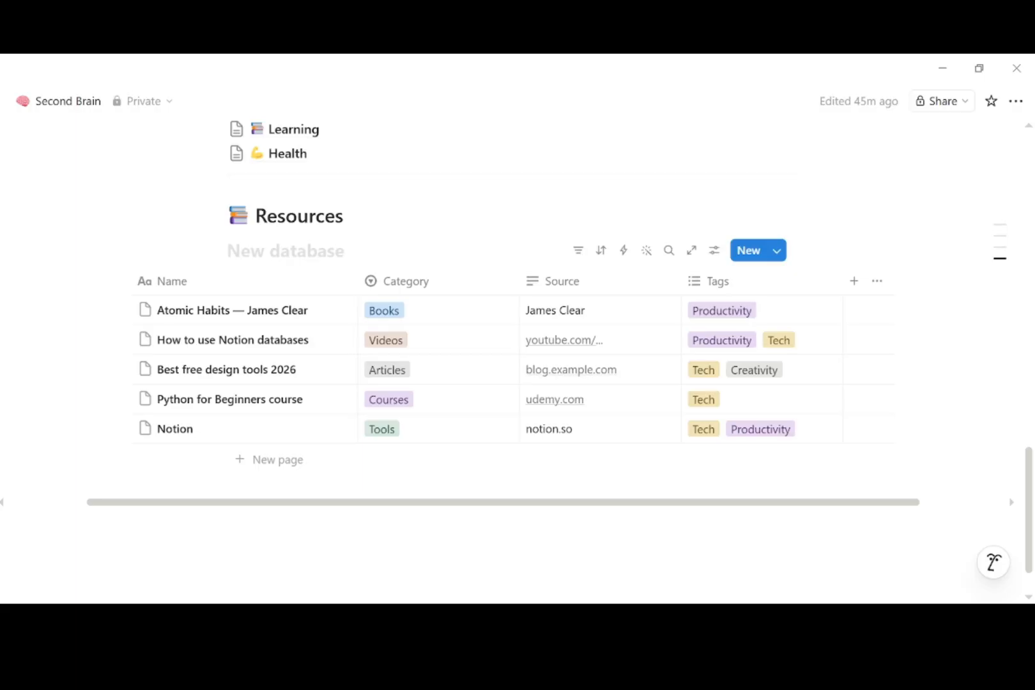
Switch the Resources database to the Board layout and view its category columns
click(880, 281)
click(809, 283)
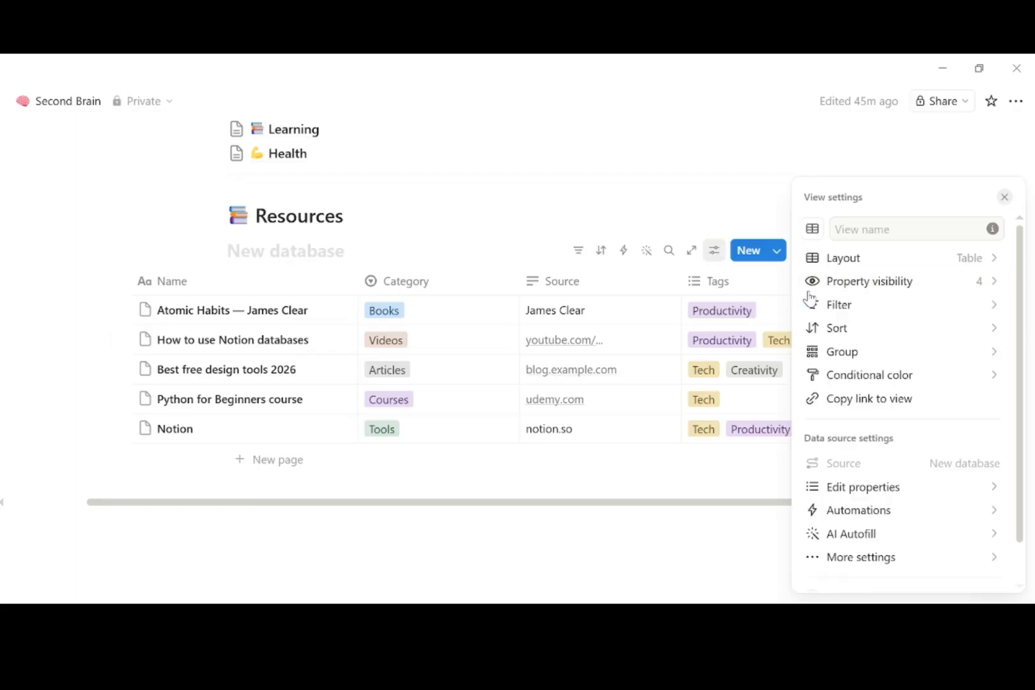
click(857, 257)
click(900, 274)
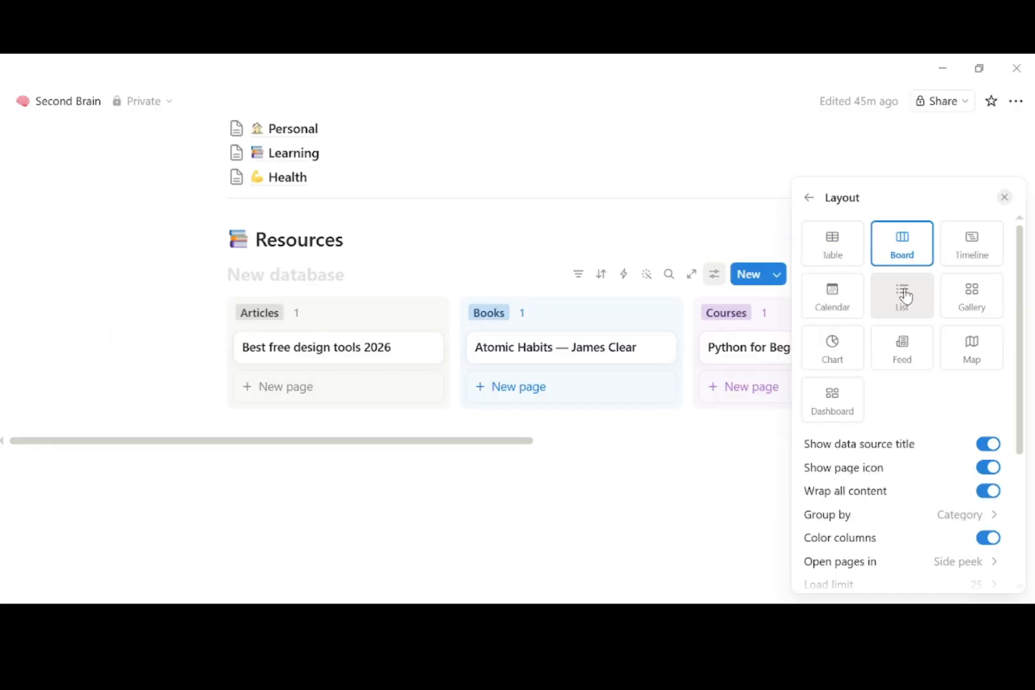
click(616, 446)
drag(530, 447, 640, 447)
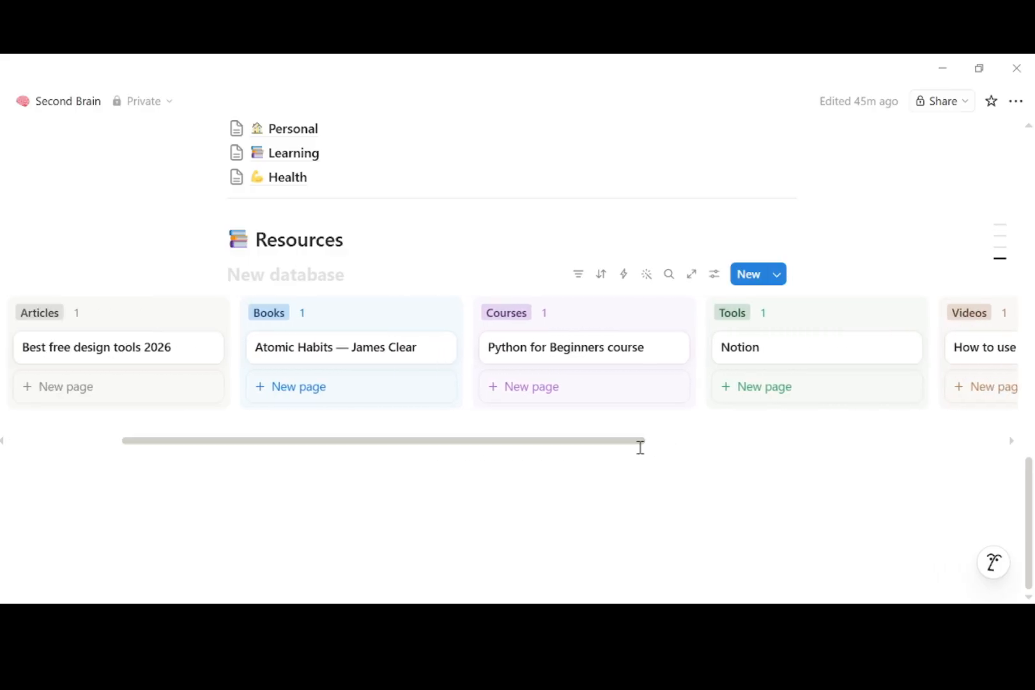
key(ctrl+minus)
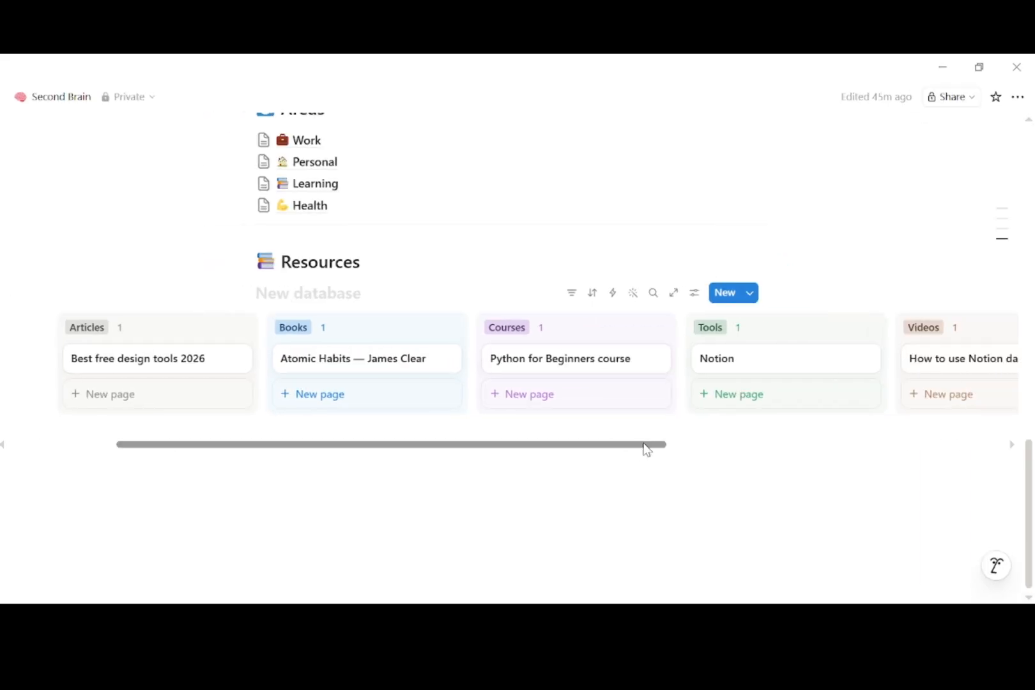
mouse_move(642, 449)
mouse_down()
mouse_move(603, 449)
mouse_move(783, 471)
mouse_move(637, 455)
mouse_up()
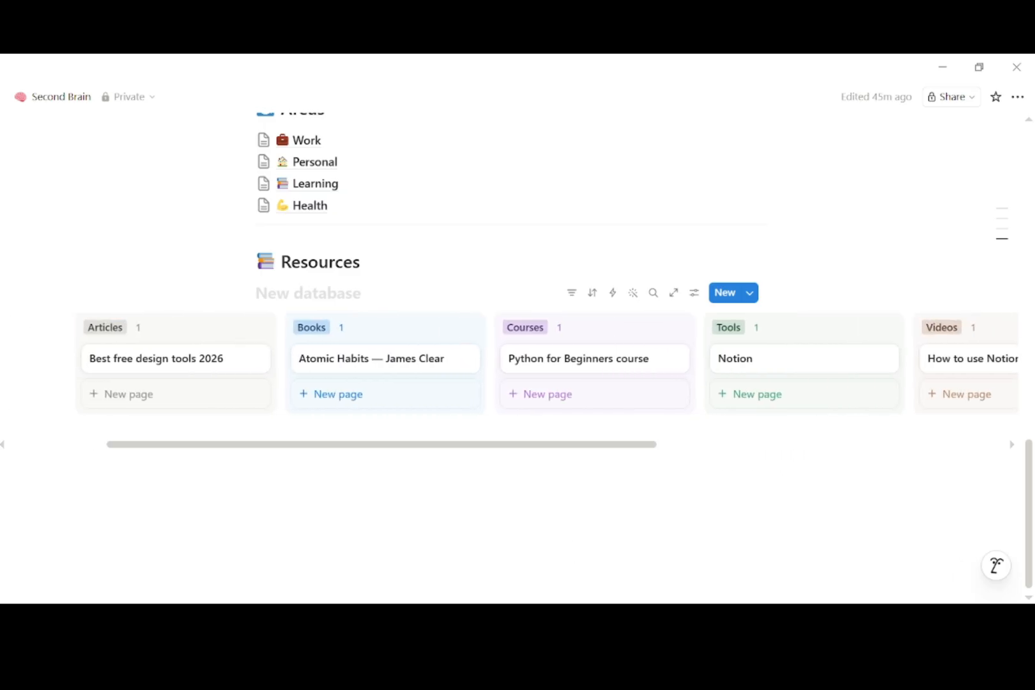
Add a divider below the Resources board, followed by a Heading 2 reading "🗄 Archive"
click(447, 469)
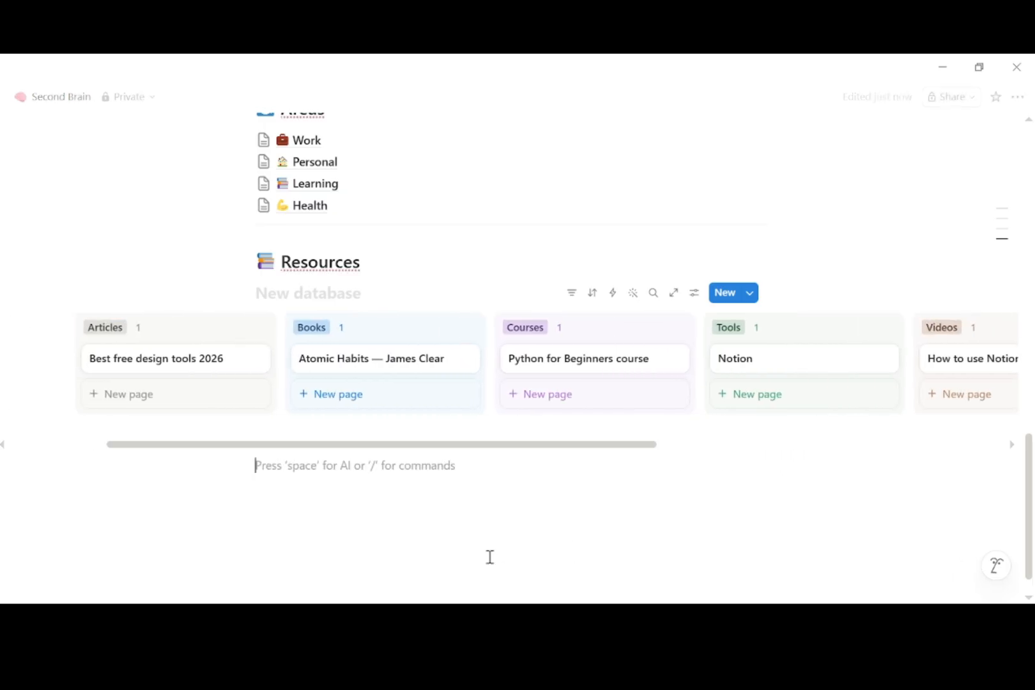
text(/div)
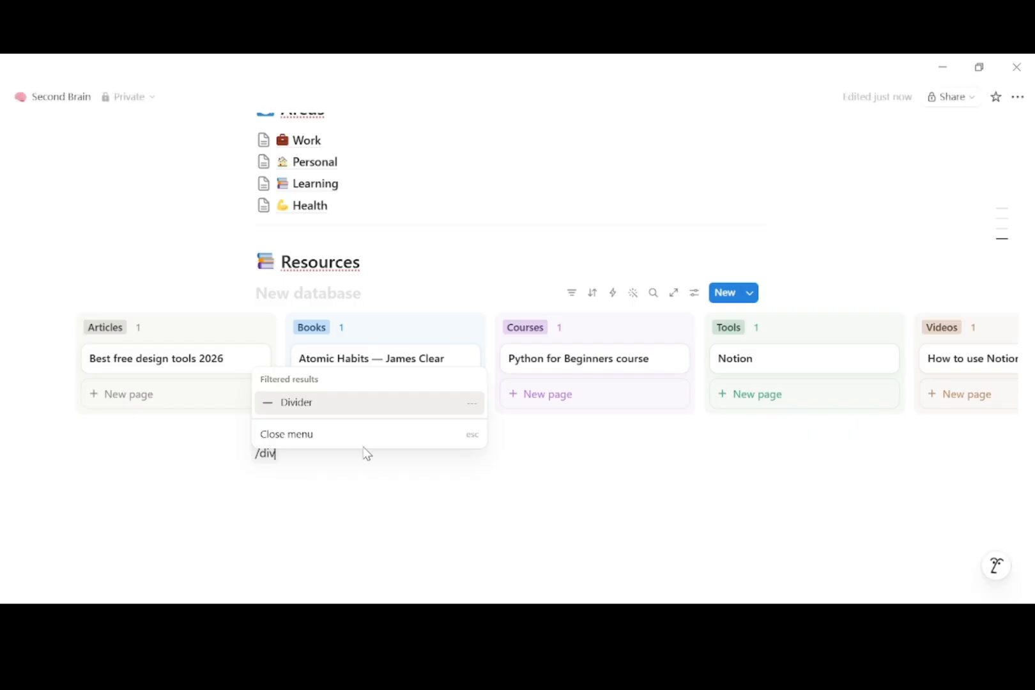
click(366, 407)
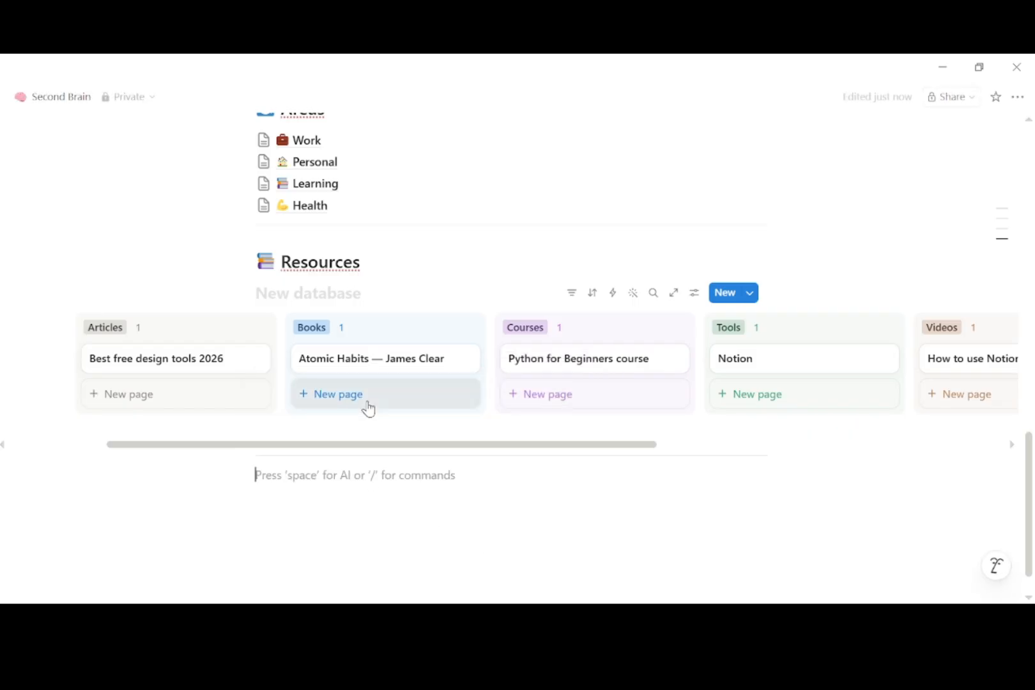
text(/he)
click(331, 338)
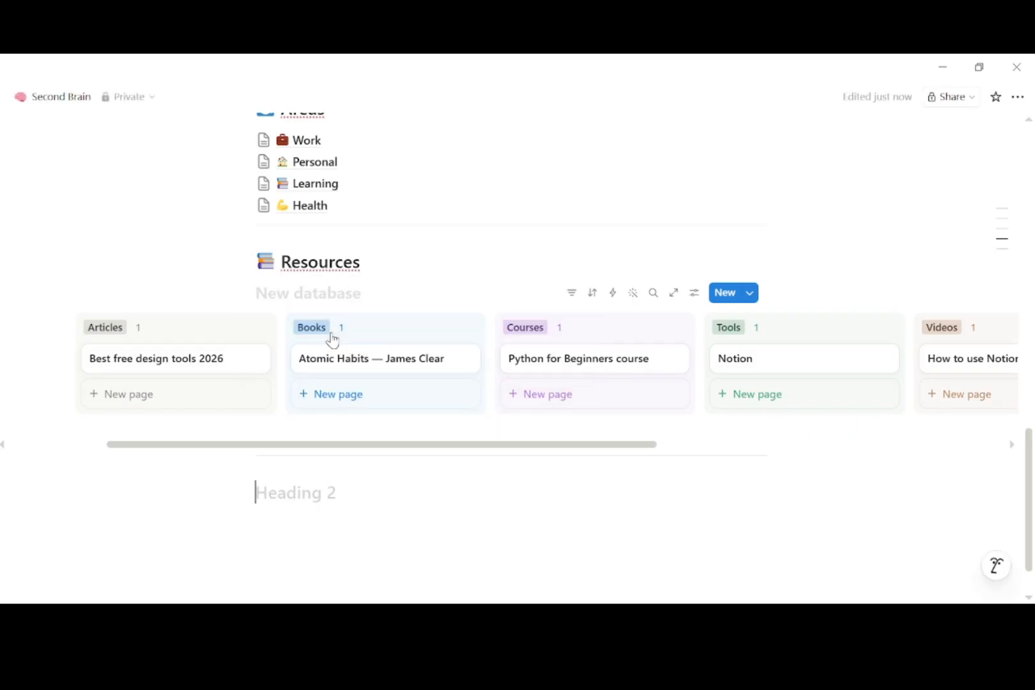
text(🗄 Archive)
key(Return)
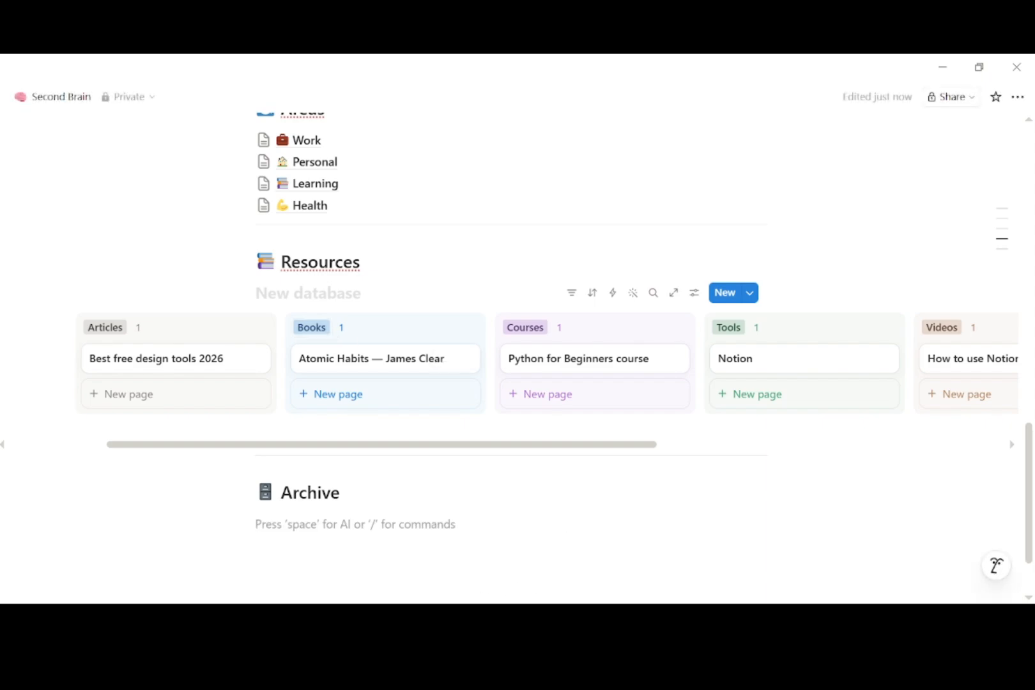
Add a callout with a package icon under Archive reading "Move finished projects and old resources here to keep your active workspace clean"
scroll(517, 343, down, 1)
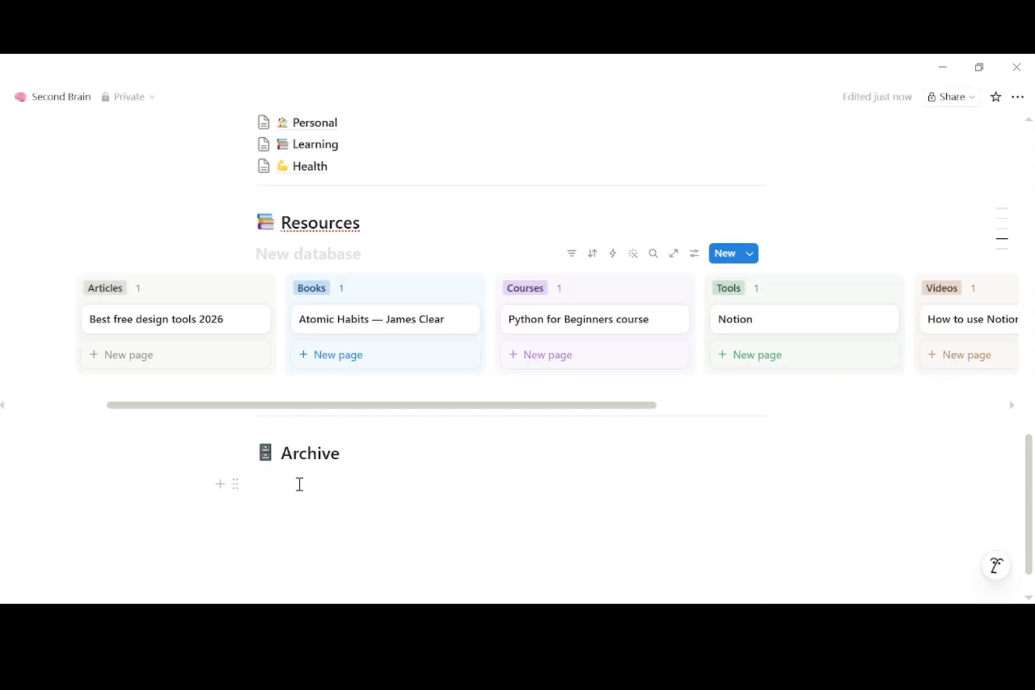
text(/)
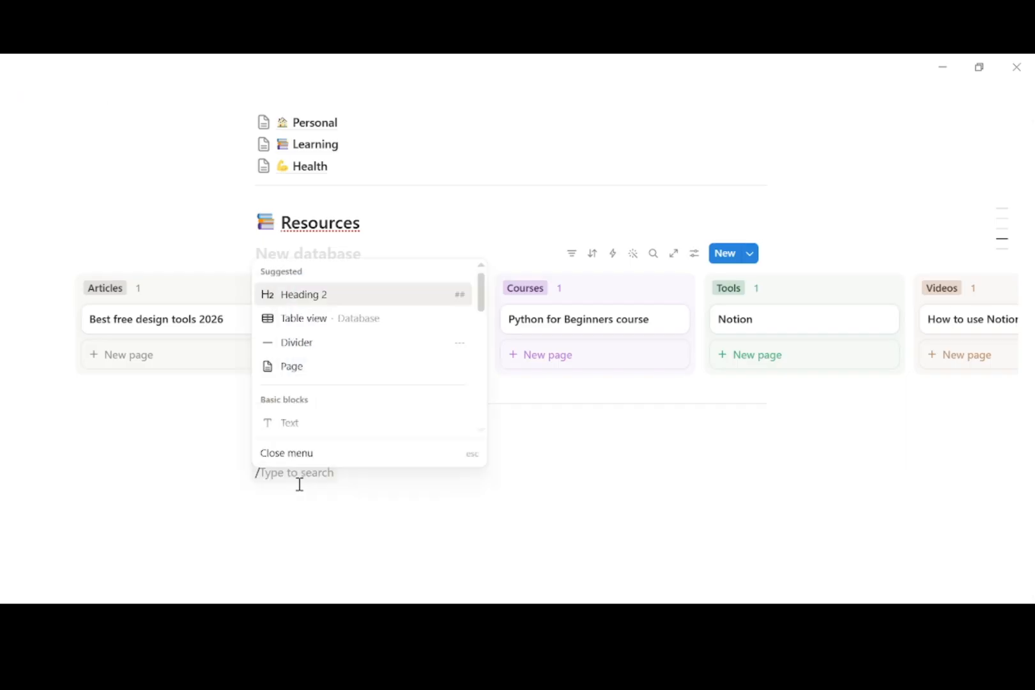
text(cak)
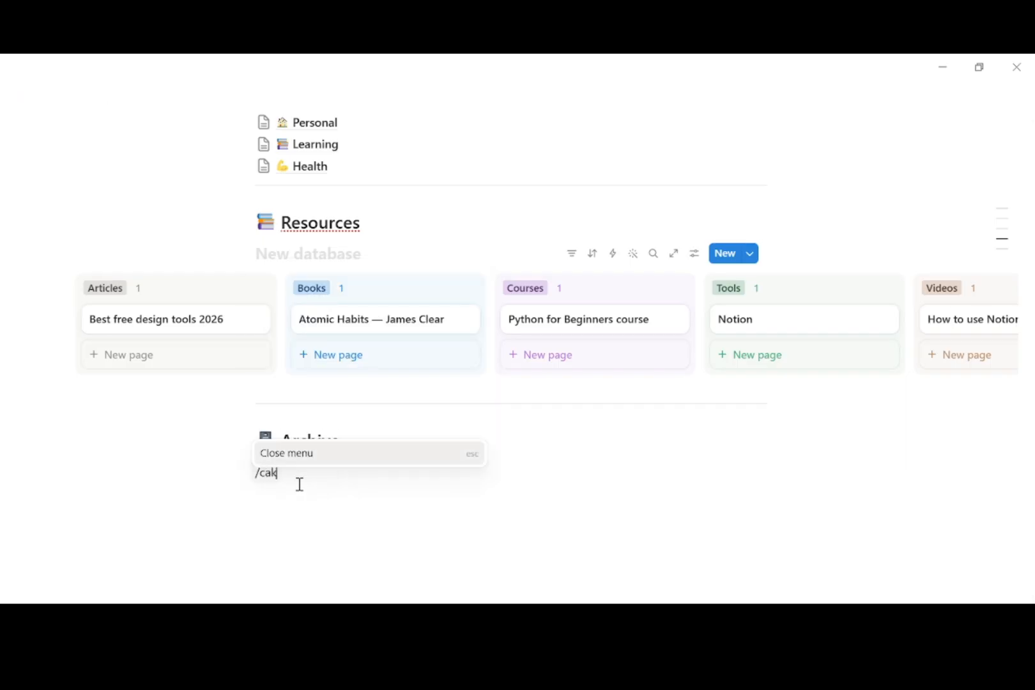
key(BackSpace)
text(ll)
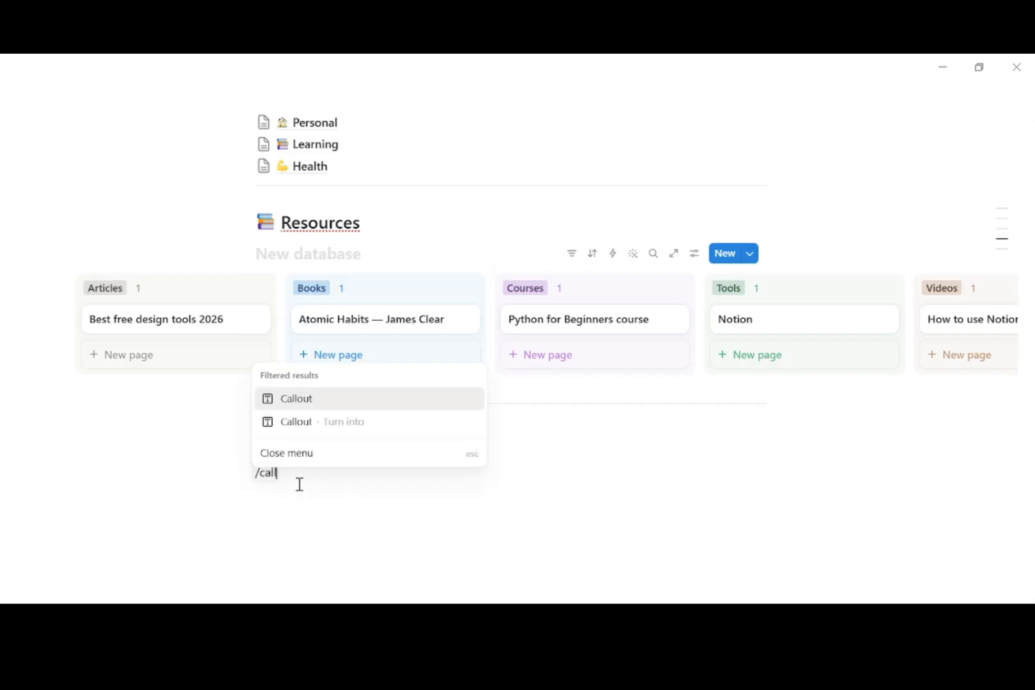
click(282, 397)
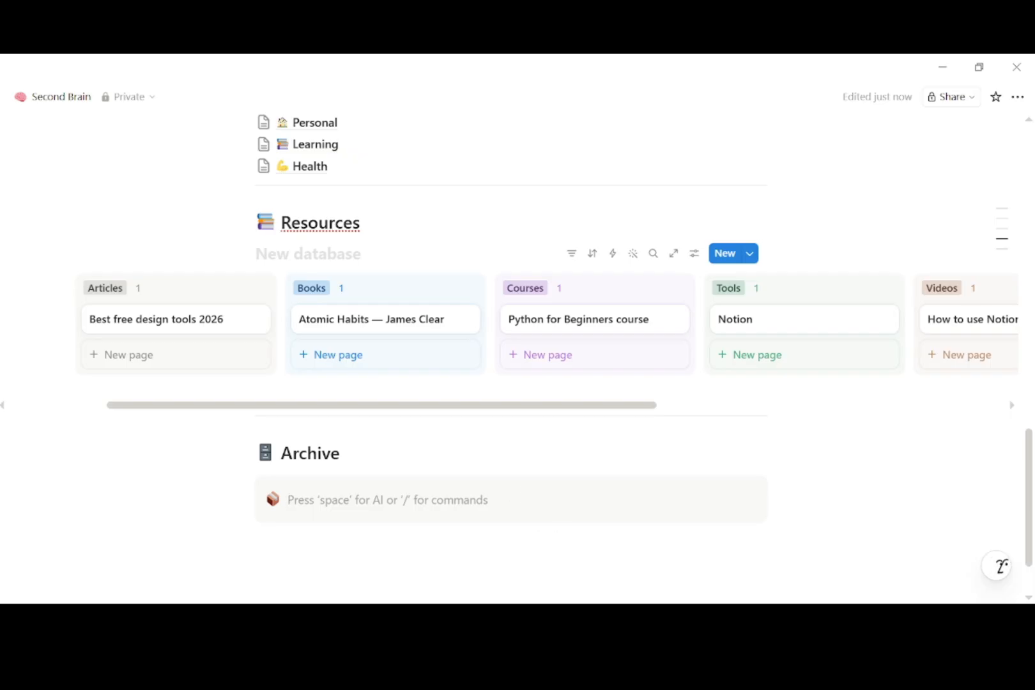
double_click(411, 511)
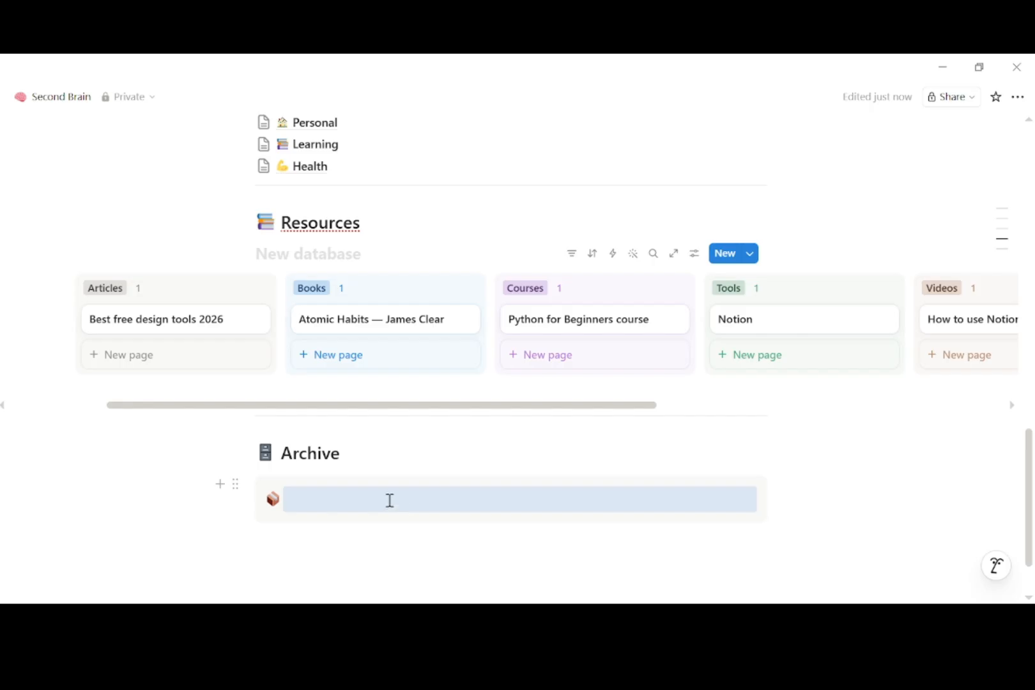
text(Move finished projects and old resources here to keep your active workspace clean)
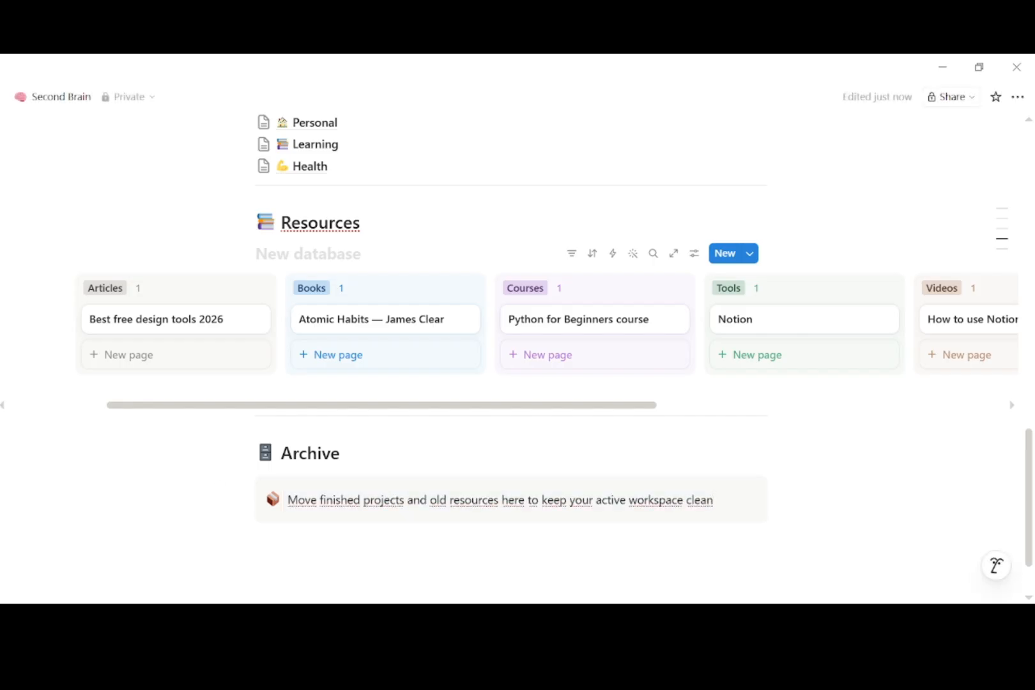
click(396, 545)
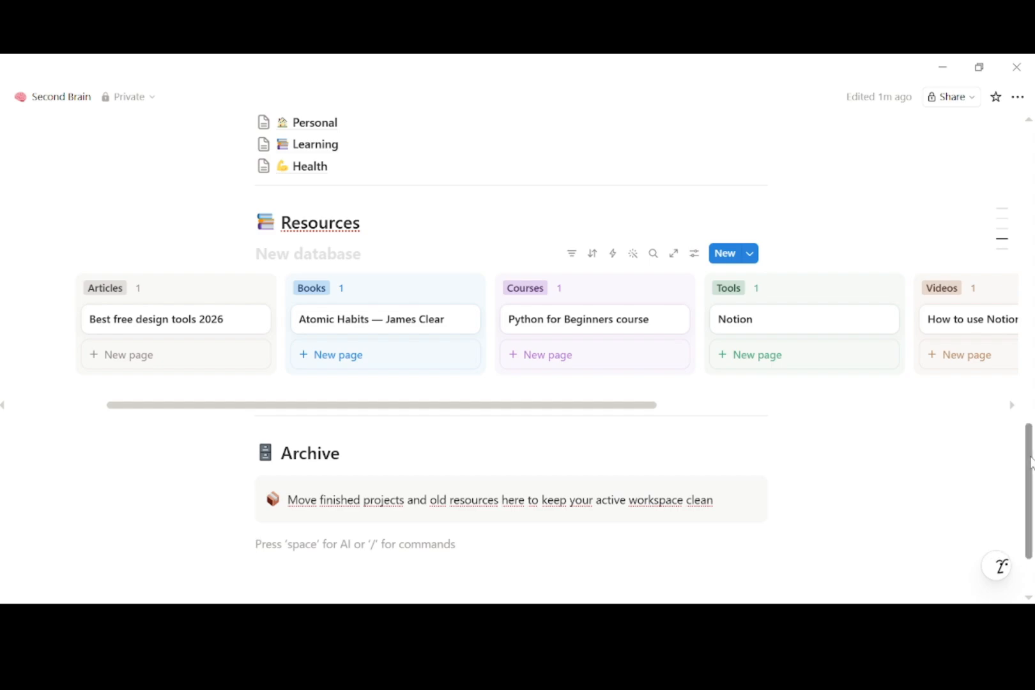
Show the Projects database in its Table view
drag(1030, 460, 1032, 319)
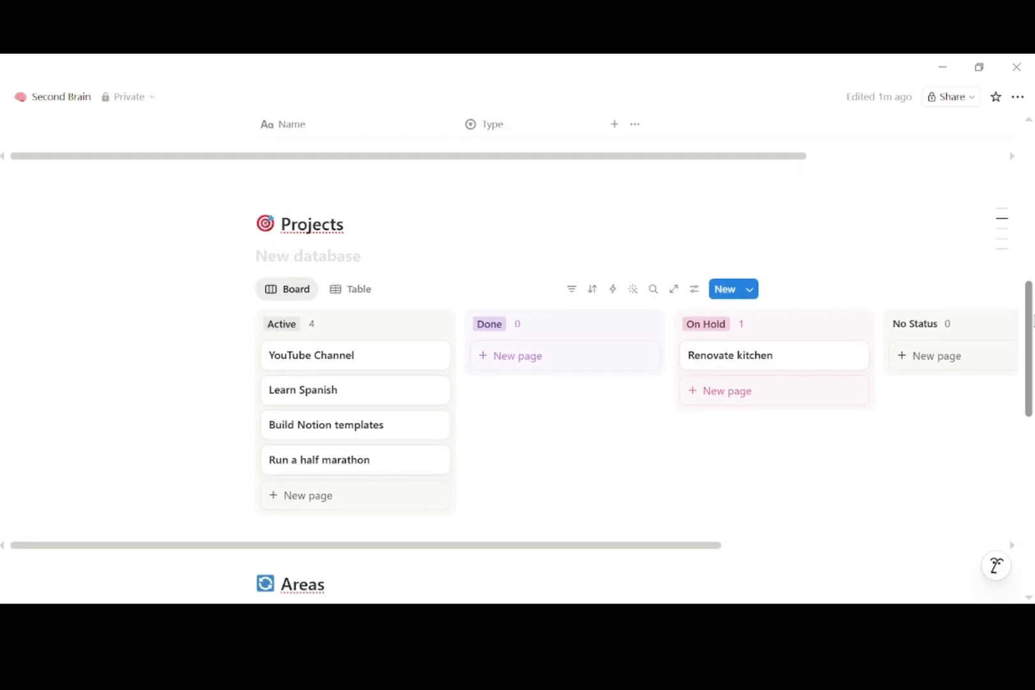
click(371, 298)
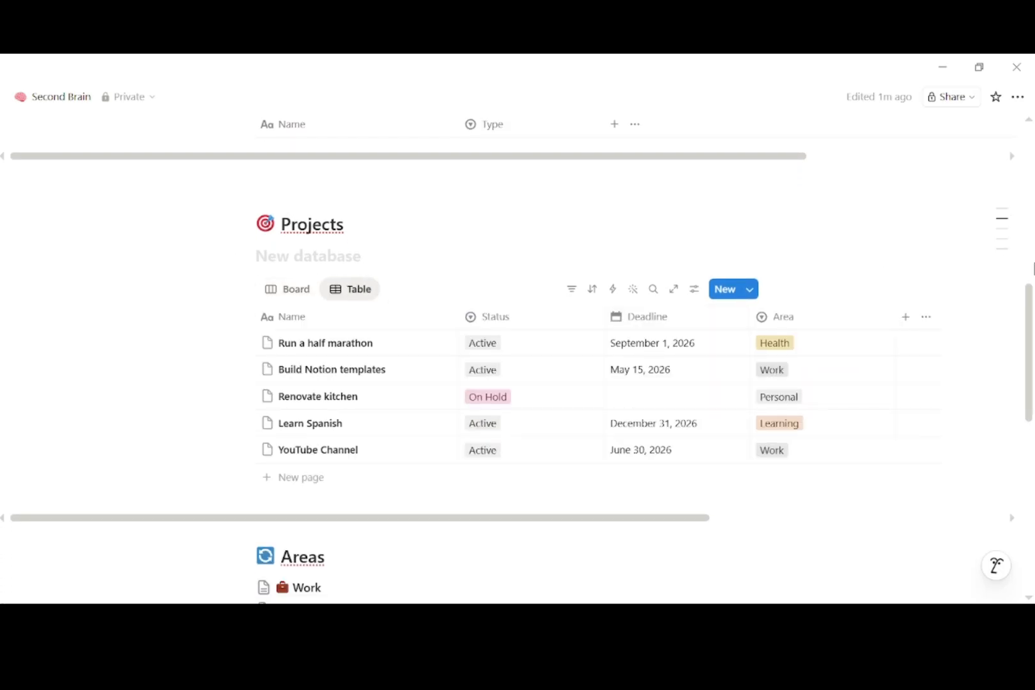
drag(1028, 308, 1033, 495)
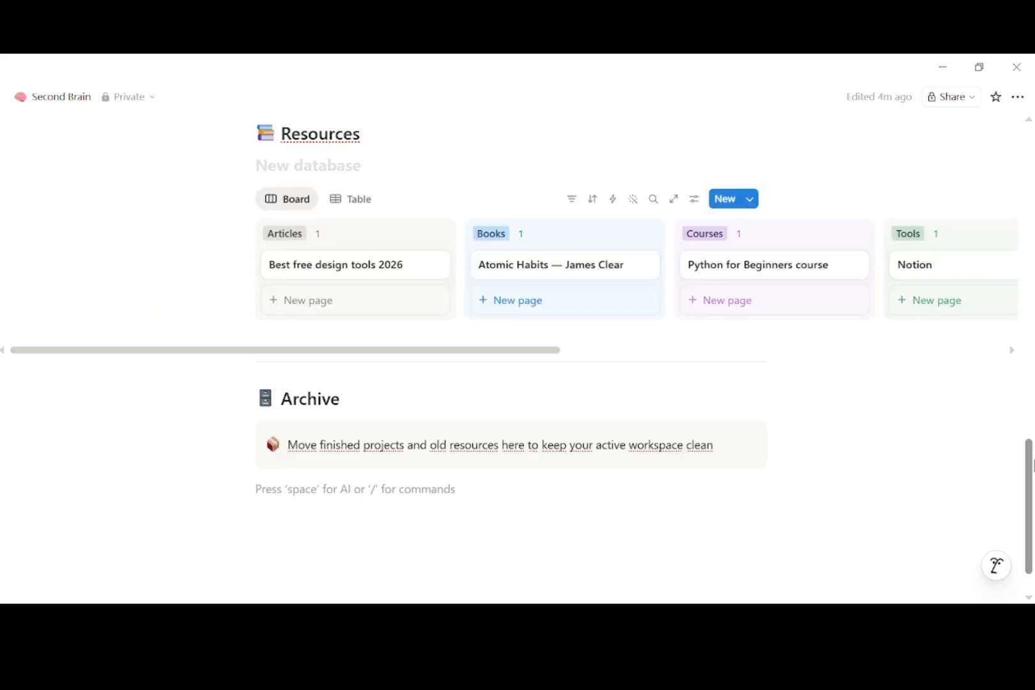
Show the Resources database in its Table view and review the Areas, Resources and Archive sections
drag(1032, 480, 1032, 406)
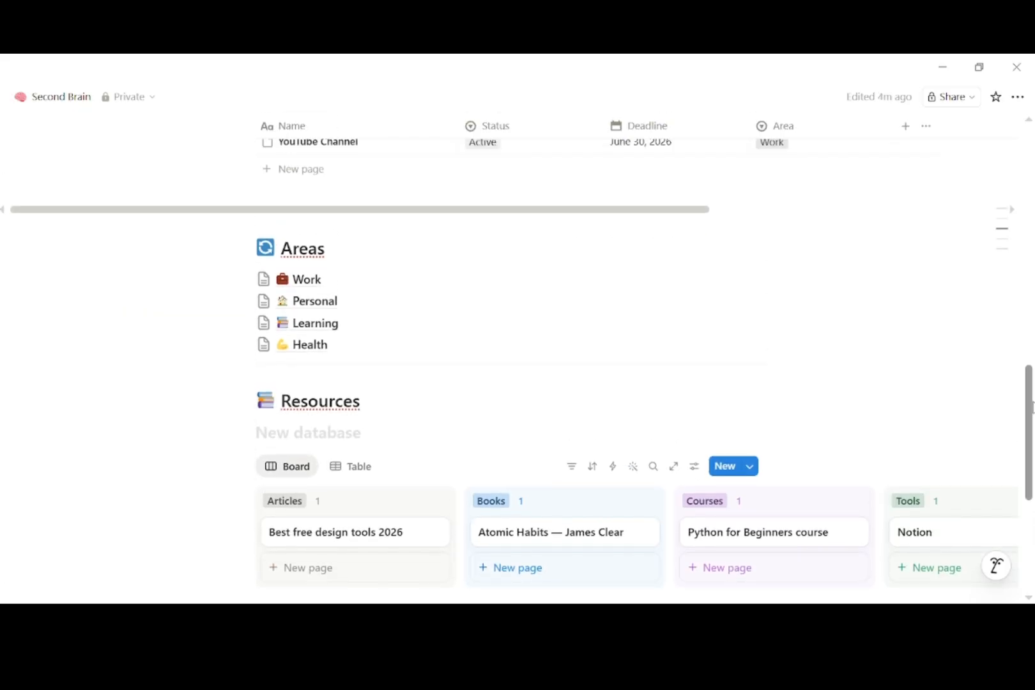
click(372, 477)
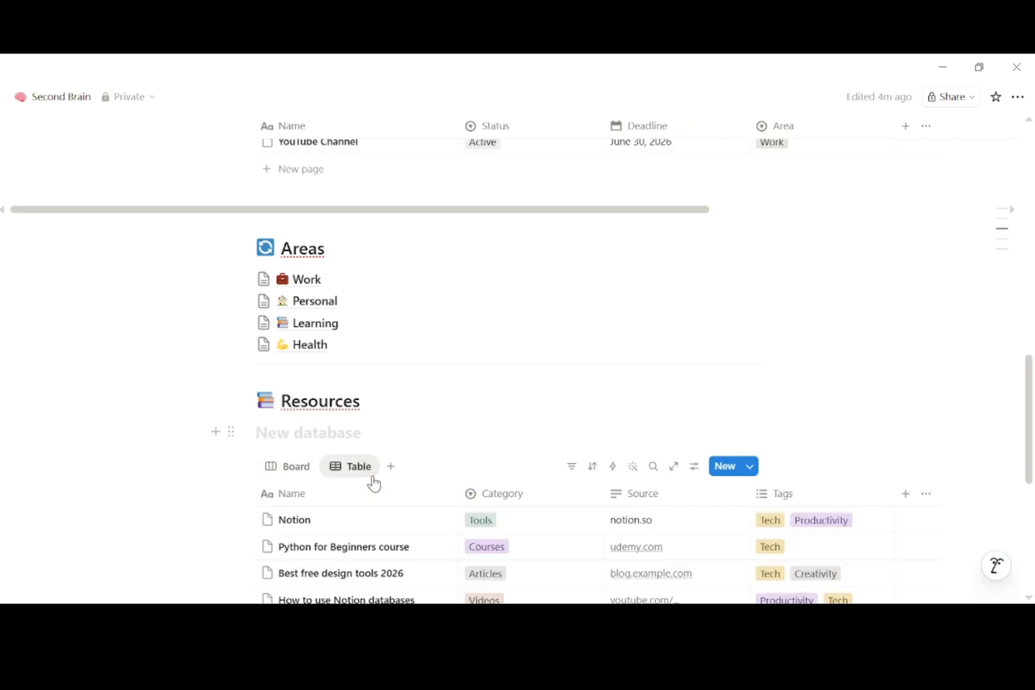
drag(1030, 402, 1031, 436)
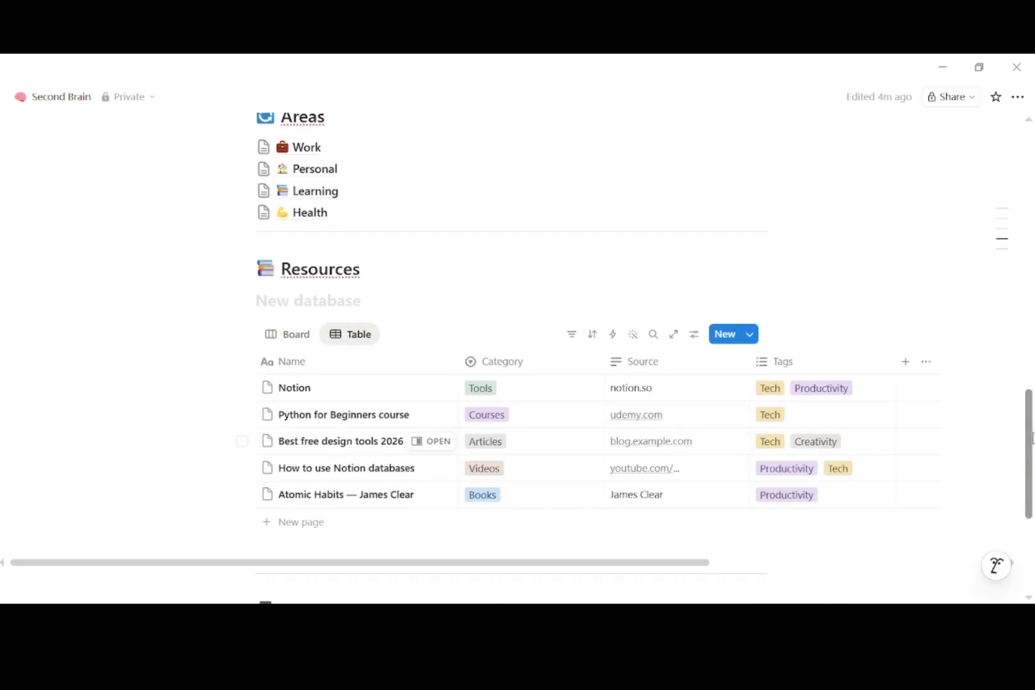
key(ctrl+minus)
scroll(1032, 433, down, 1)
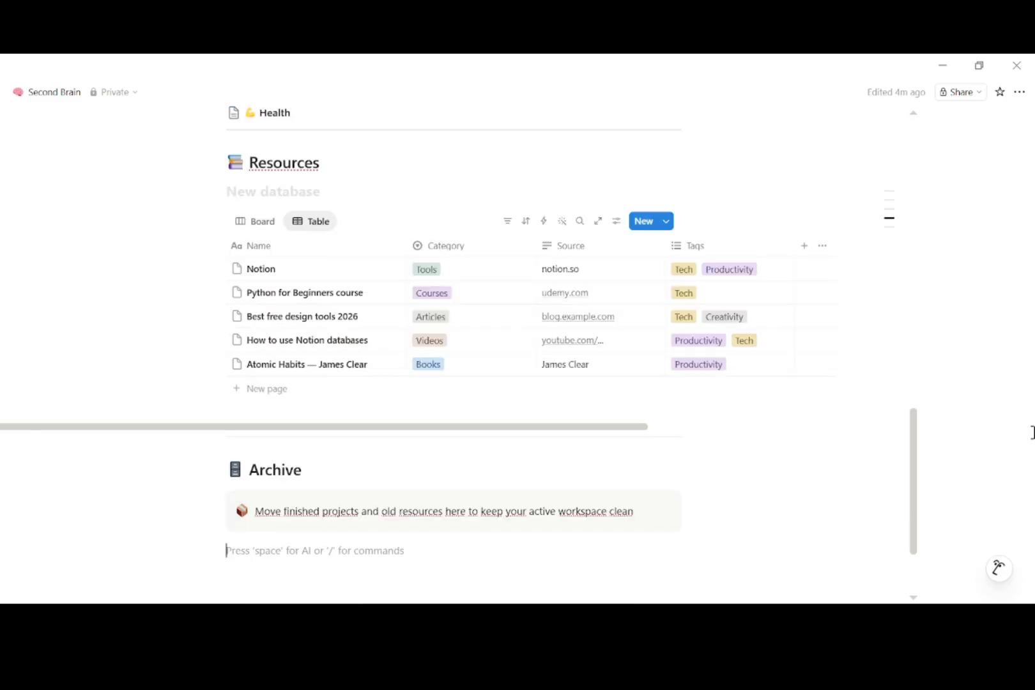
key(ctrl+minus)
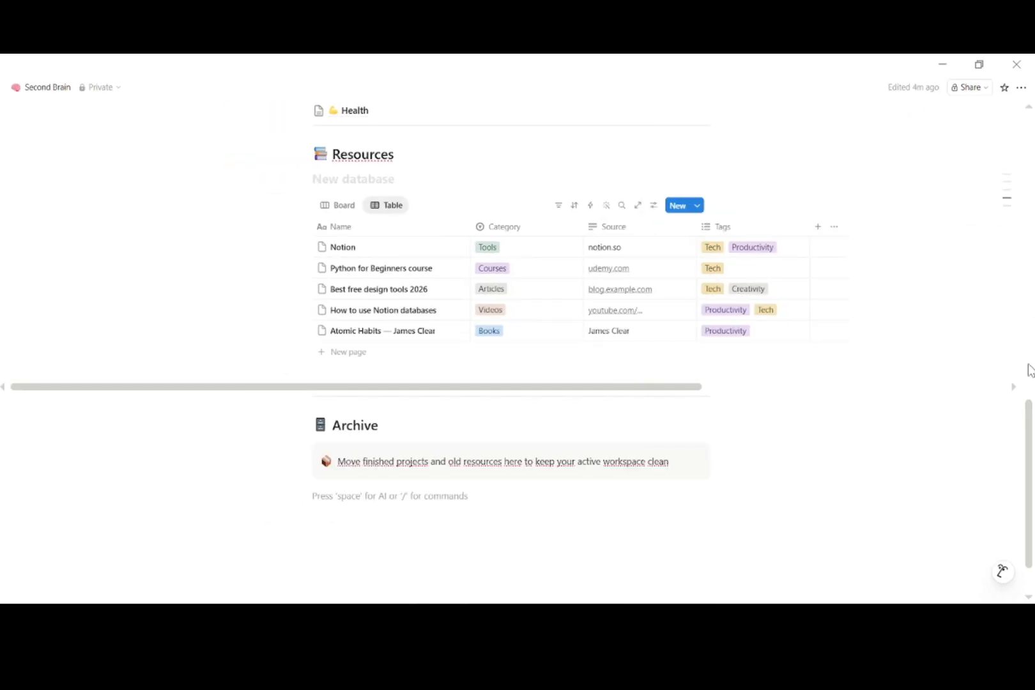
drag(1030, 436, 1032, 388)
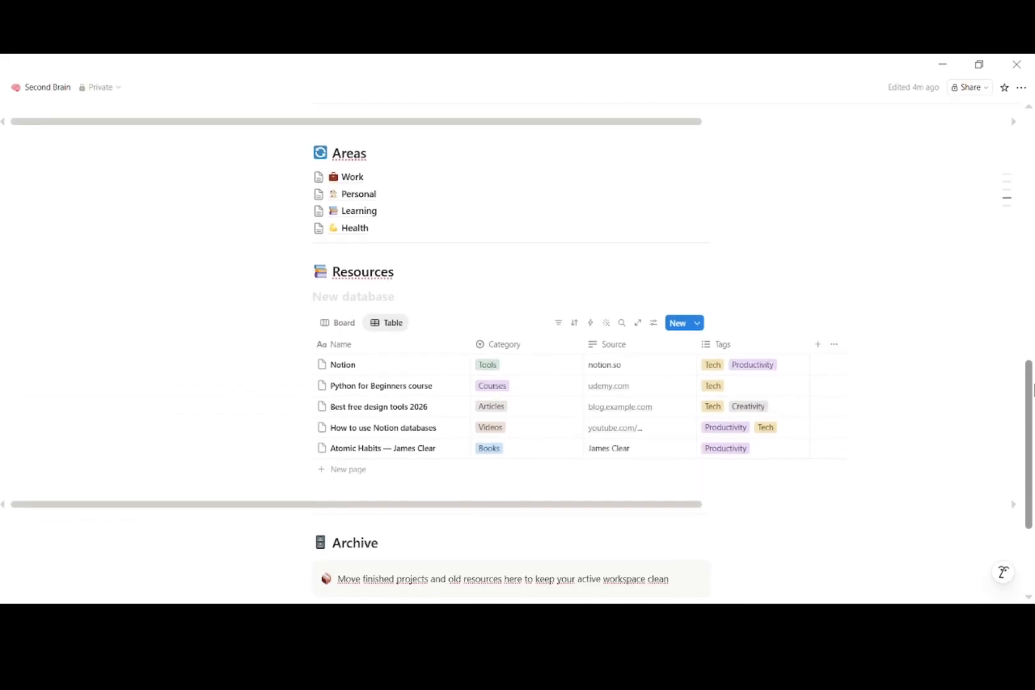